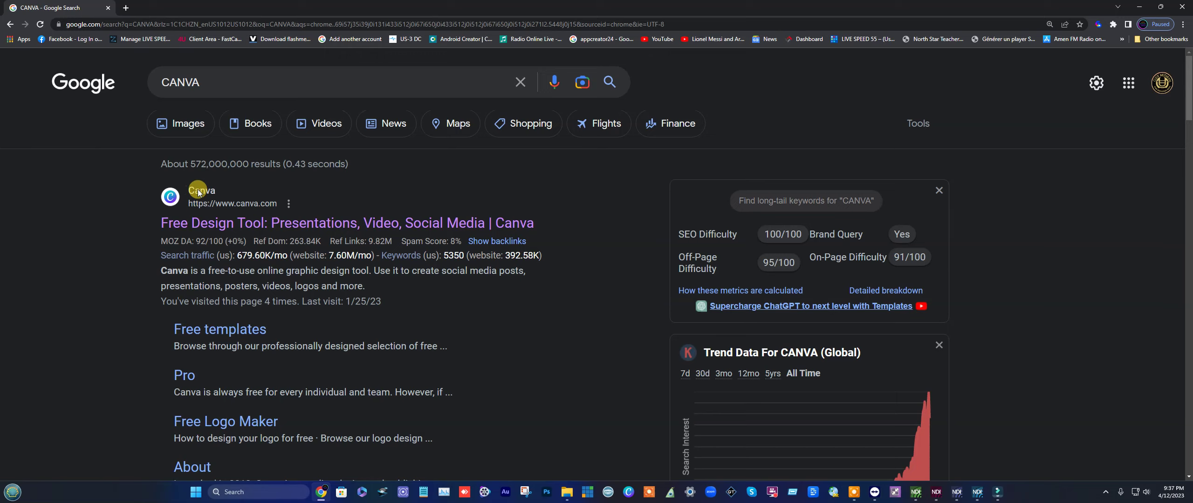
left_click(206, 225)
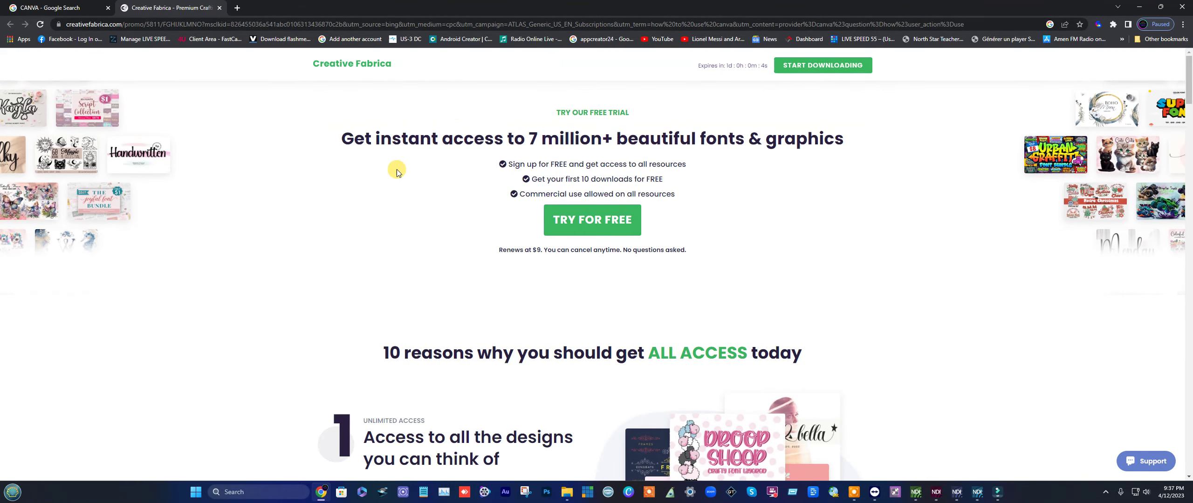
scroll(399, 169, "down", 3)
scroll(396, 166, "up", 3)
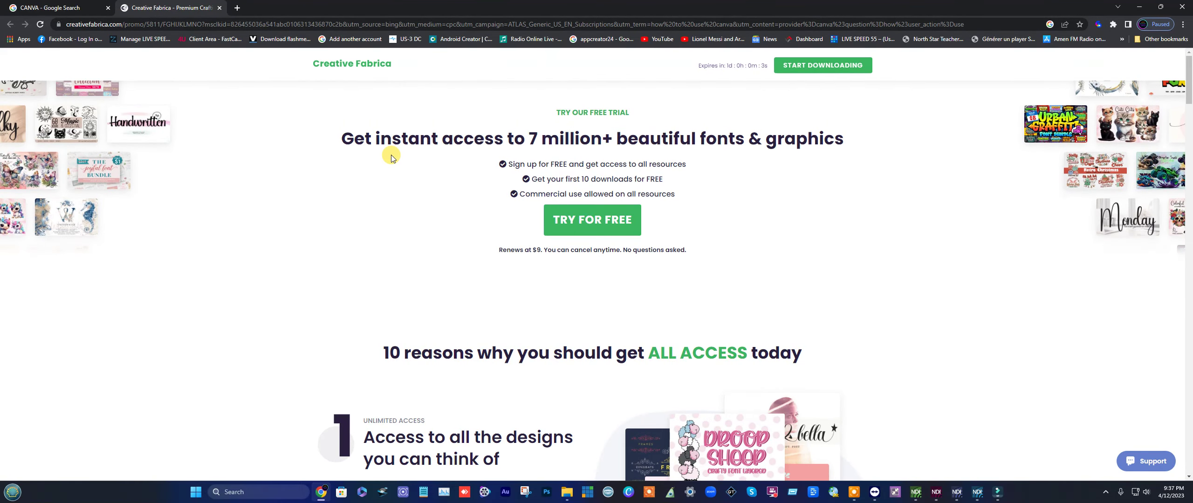
left_click(219, 8)
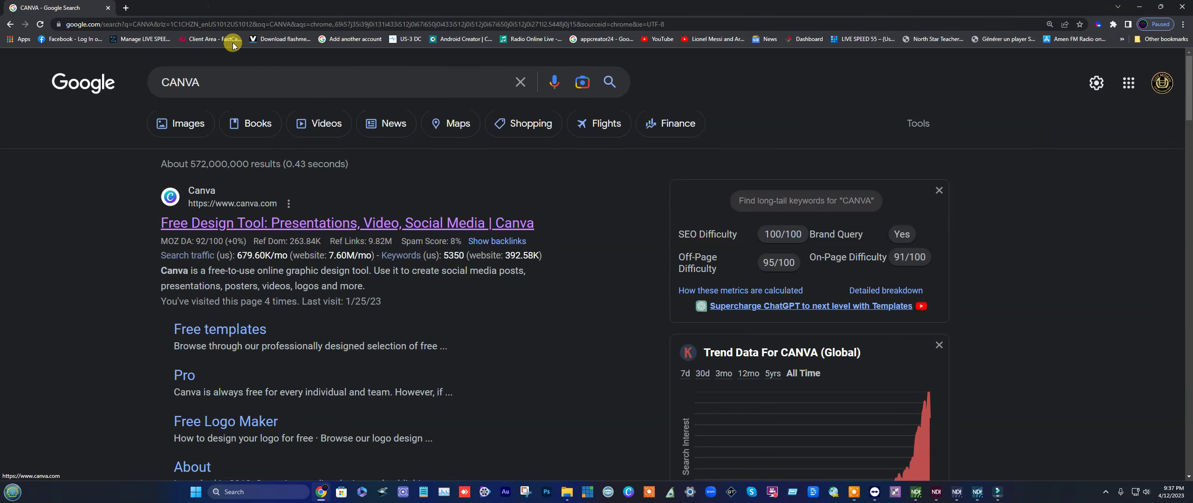
Step: Open the Canva website from the search results and look over its home page
left_click(169, 196)
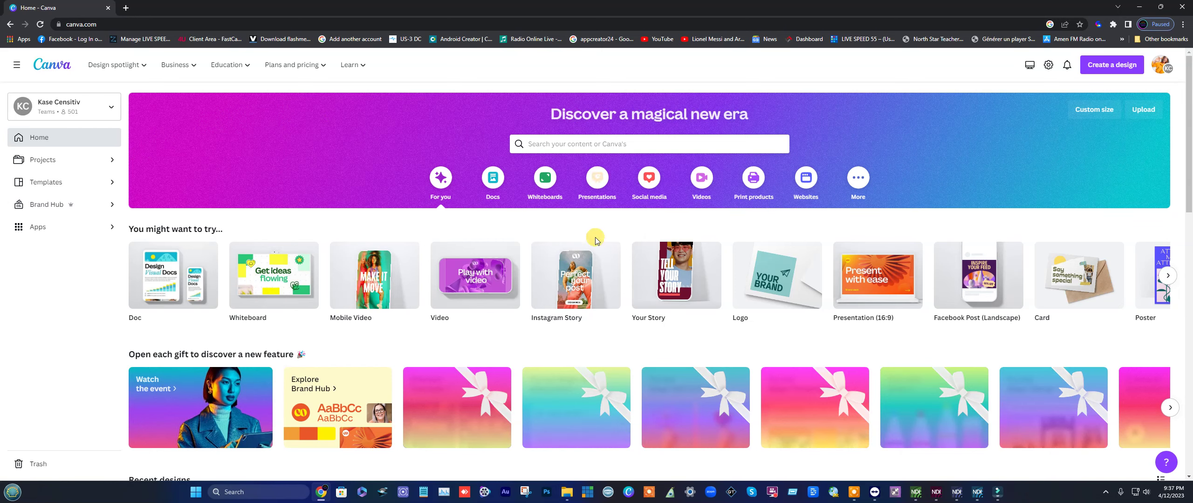
scroll(640, 300, "down", 4)
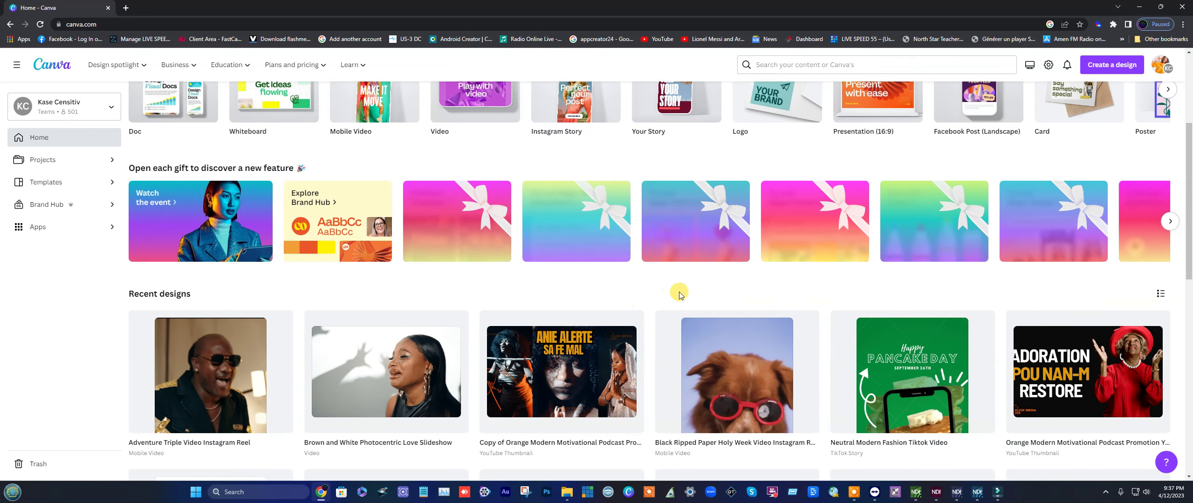
scroll(611, 298, "up", 4)
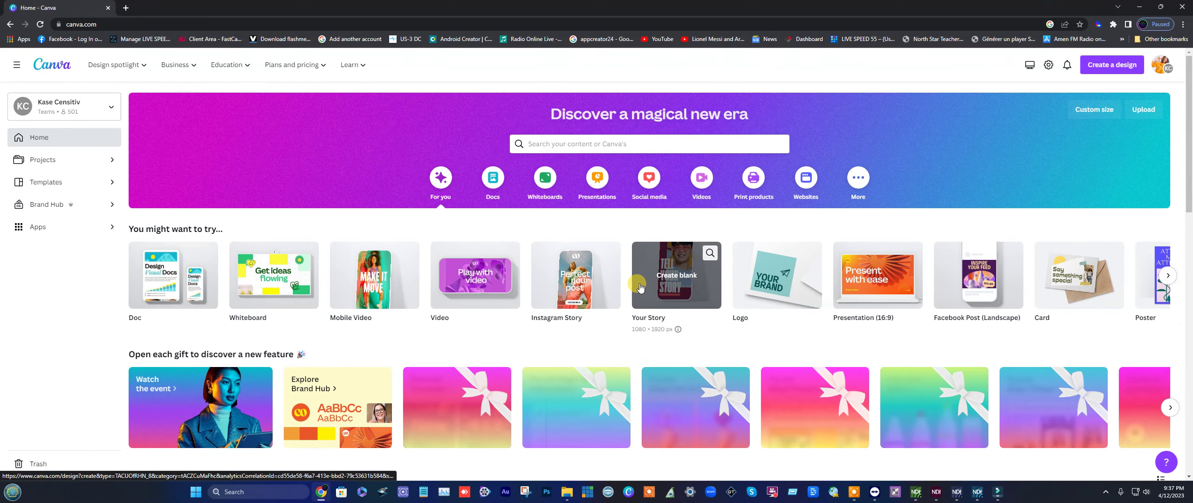
left_click(1075, 195)
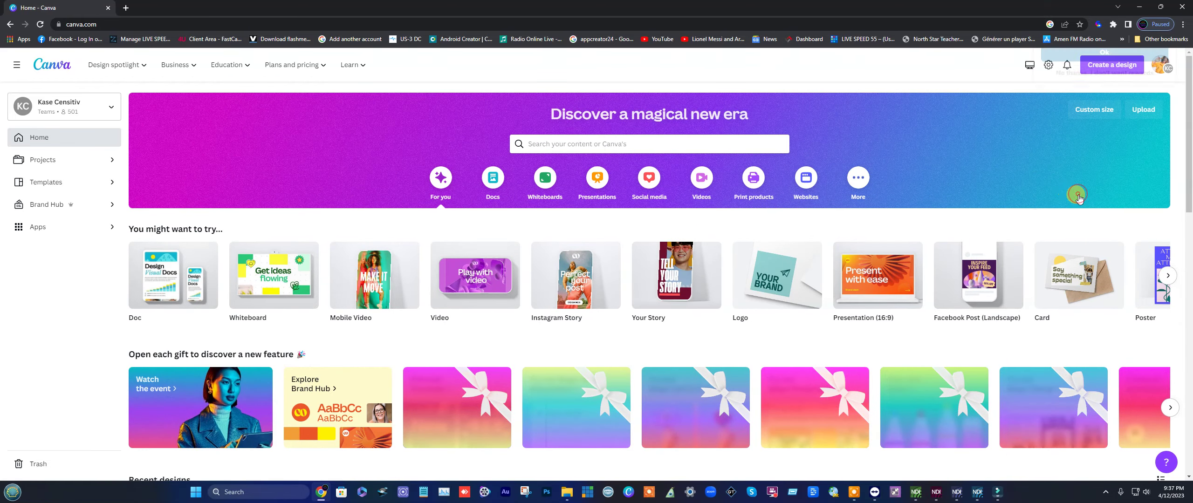
Step: Search the templates for "TIKTOK REE" and open the suggested TikTok Story template category
left_click(544, 141)
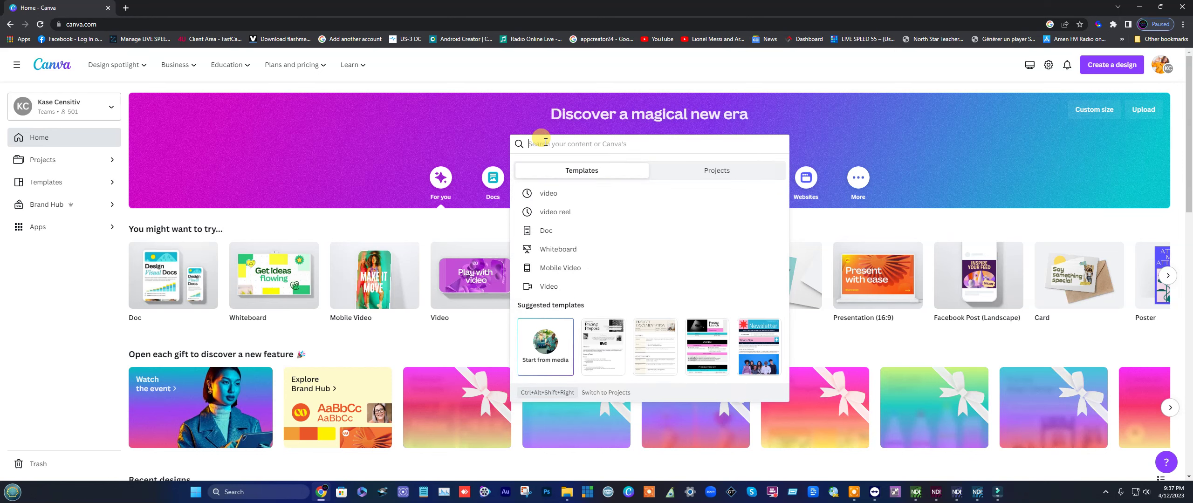
type("TI")
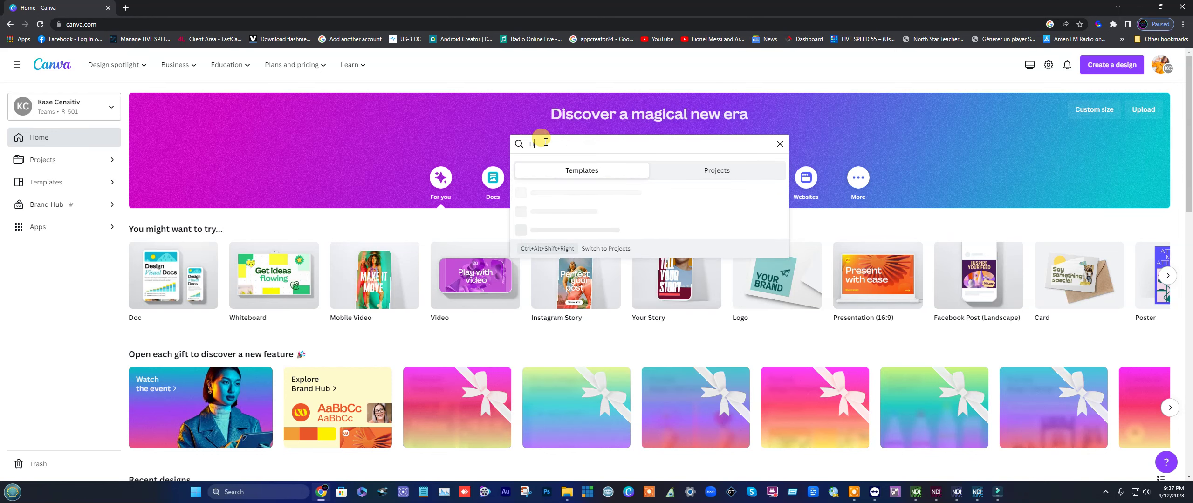
type("K")
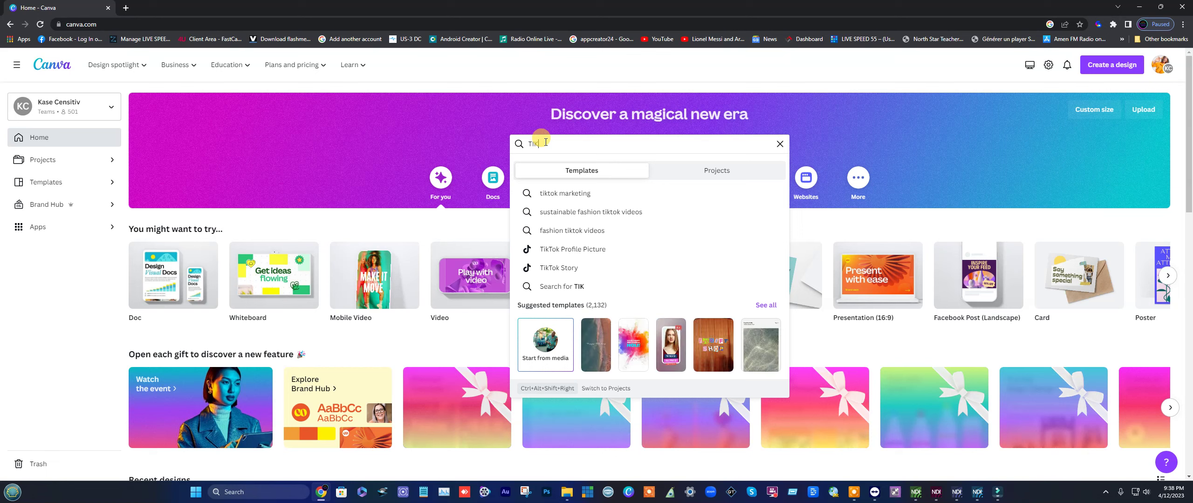
type("TOK")
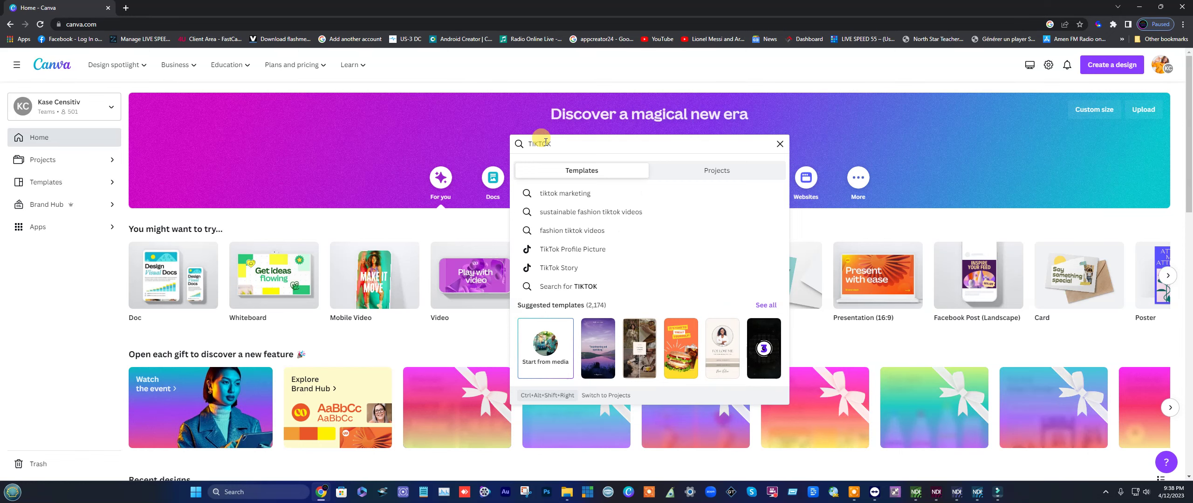
type(" REE")
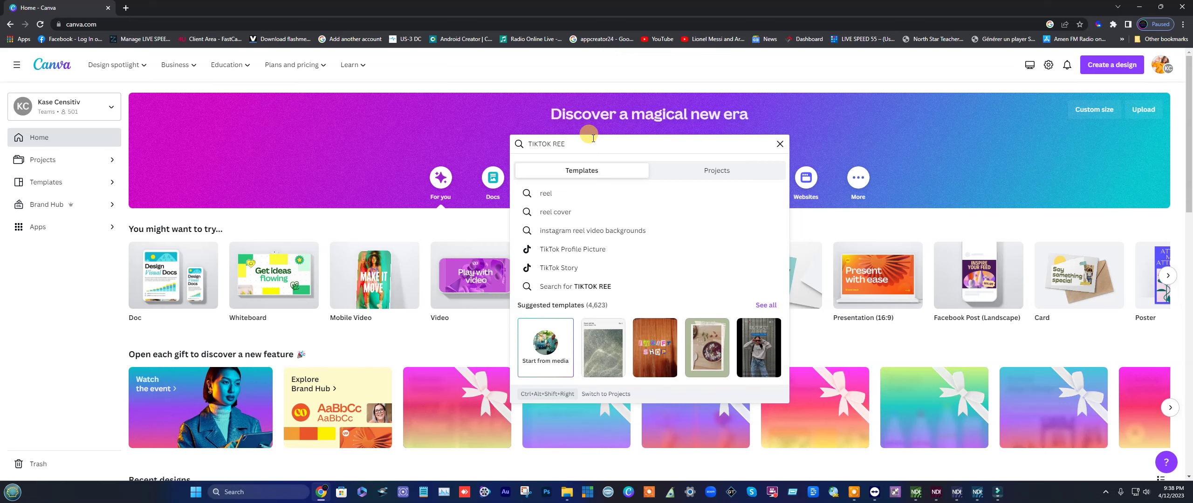
left_click(563, 272)
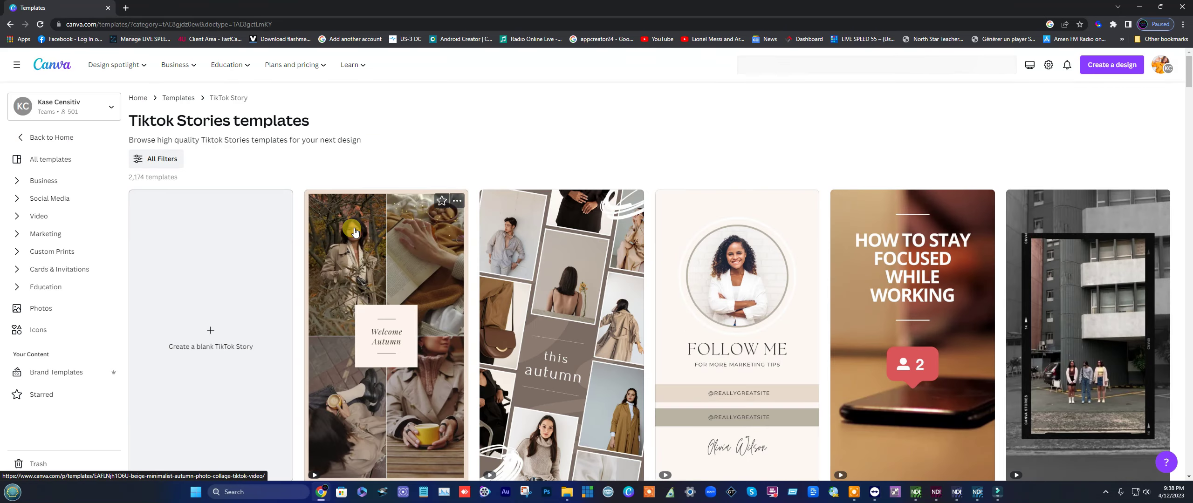
Step: Open the "Black and White Edgy Energy Fashion TikTok Video" template for customizing in the editor
scroll(280, 272, "down", 2)
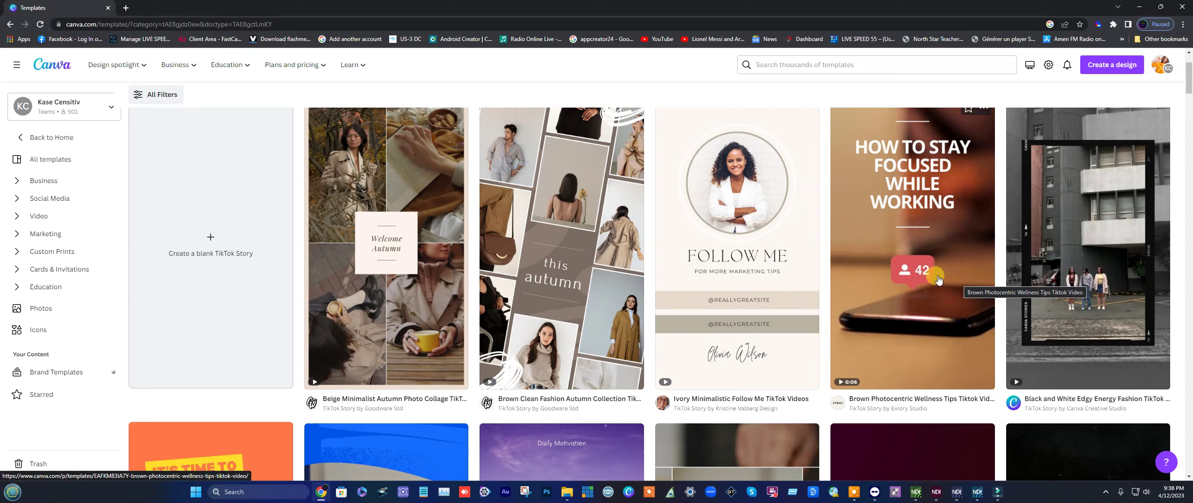
left_click(1052, 218)
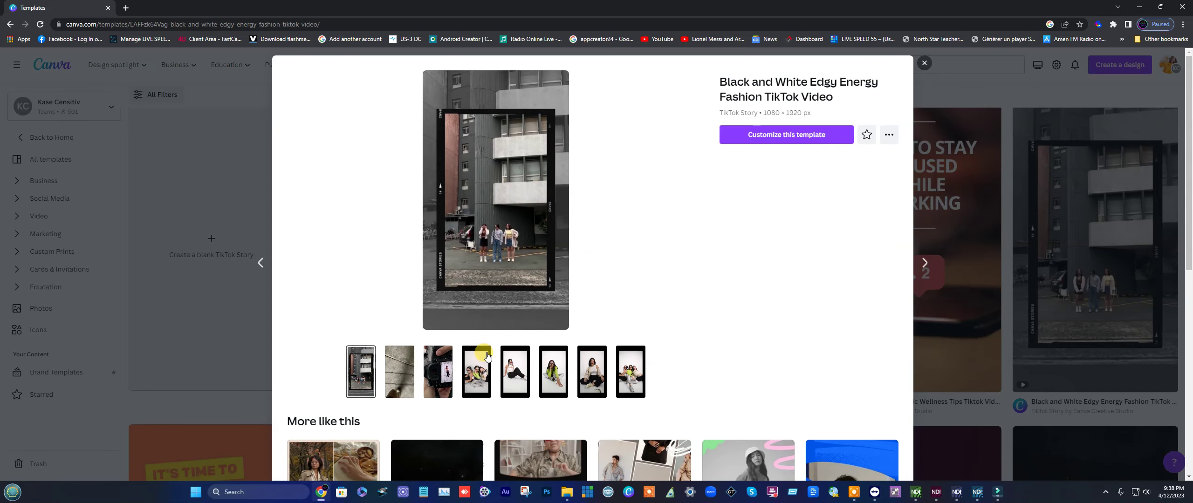
left_click(811, 134)
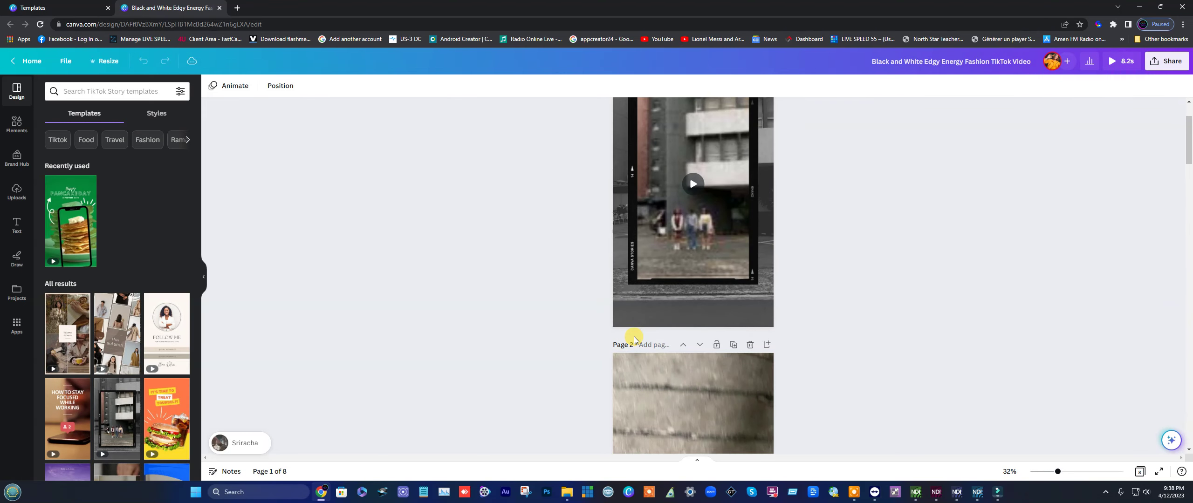
Step: Look through all pages of the fashion TikTok template and play a preview of the full video
left_click(651, 289)
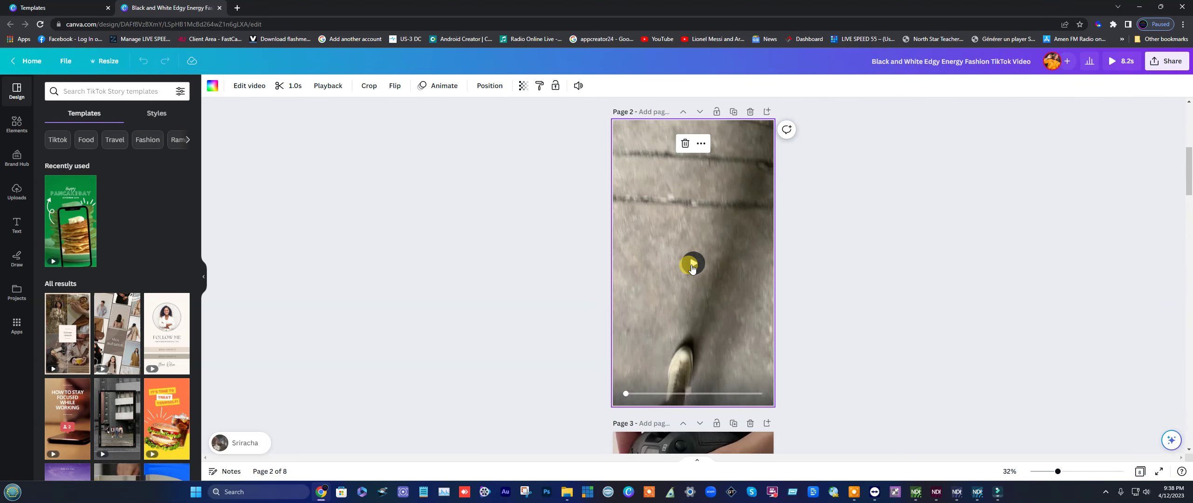
scroll(635, 294, "down", 15)
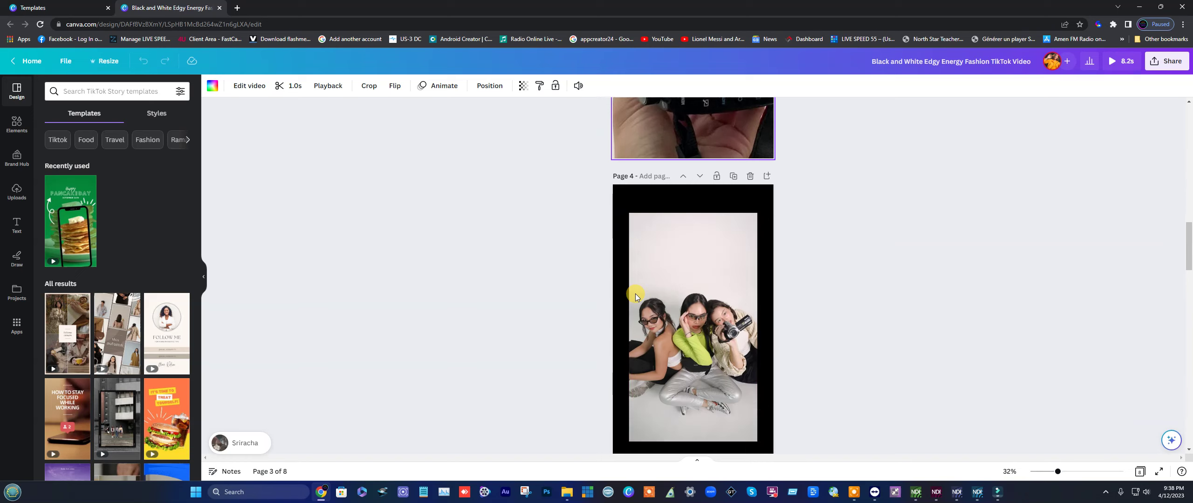
scroll(636, 294, "down", 20)
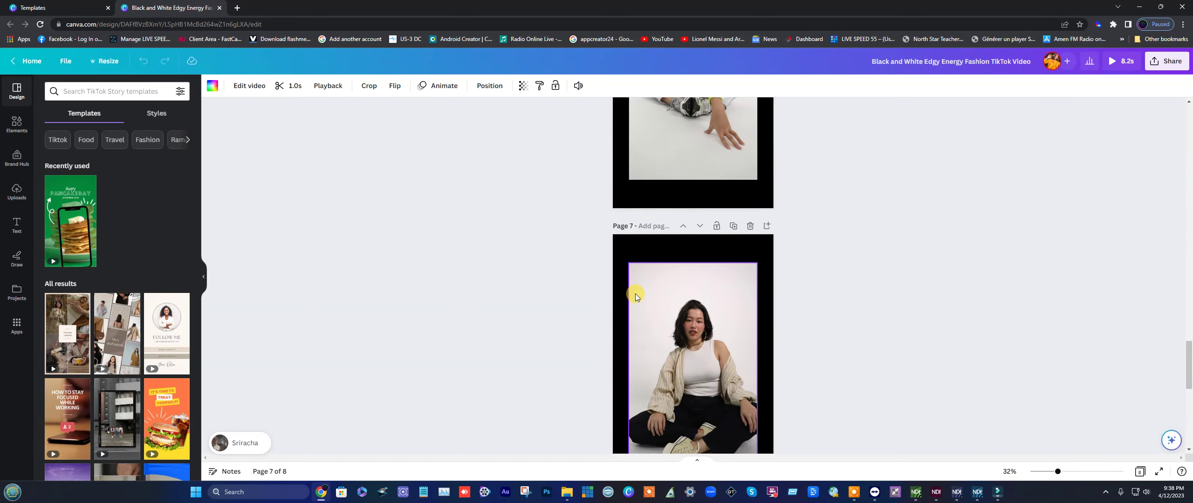
scroll(635, 296, "down", 4)
scroll(662, 313, "up", 11)
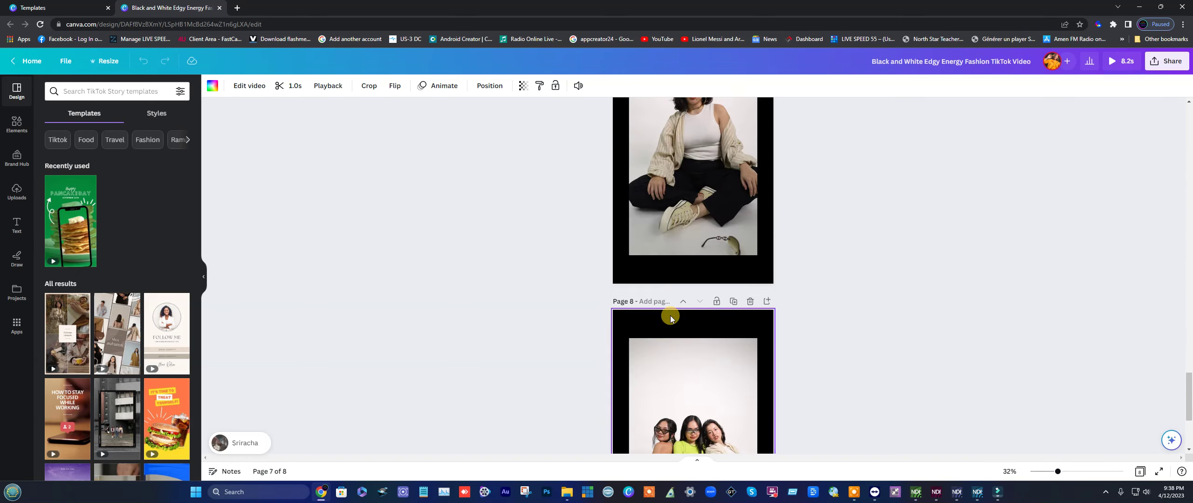
scroll(671, 319, "up", 20)
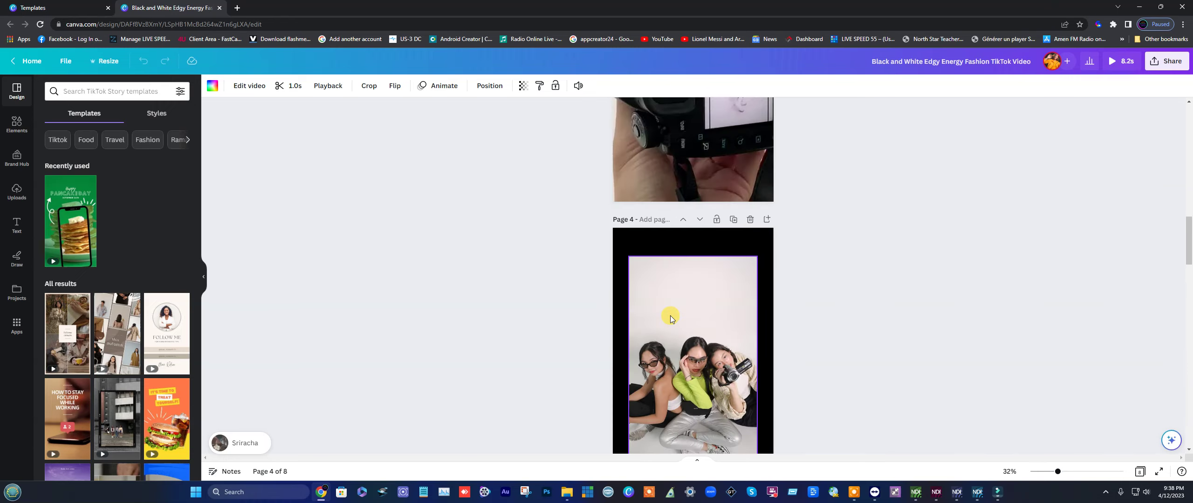
left_click(1111, 63)
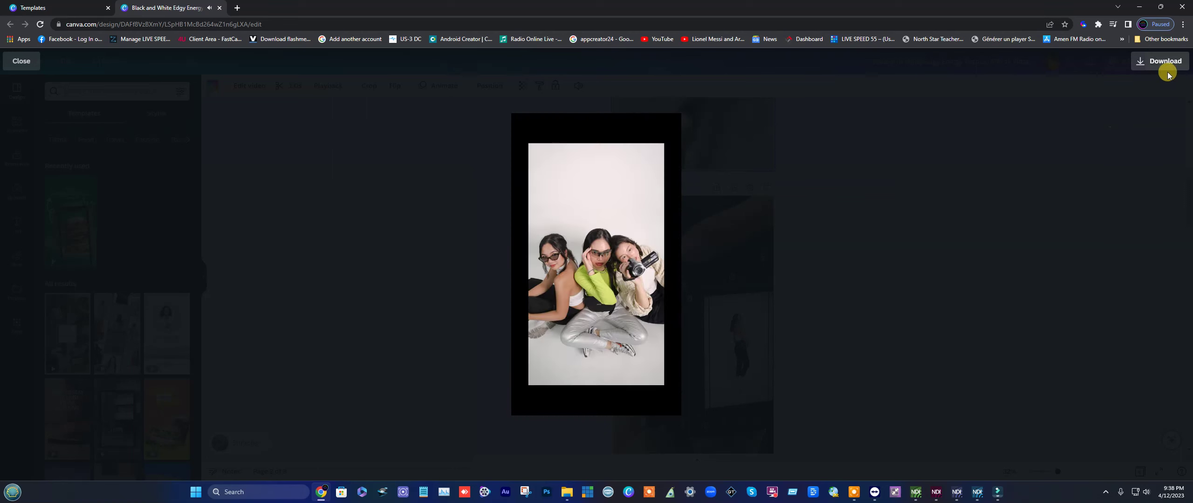
left_click(721, 205)
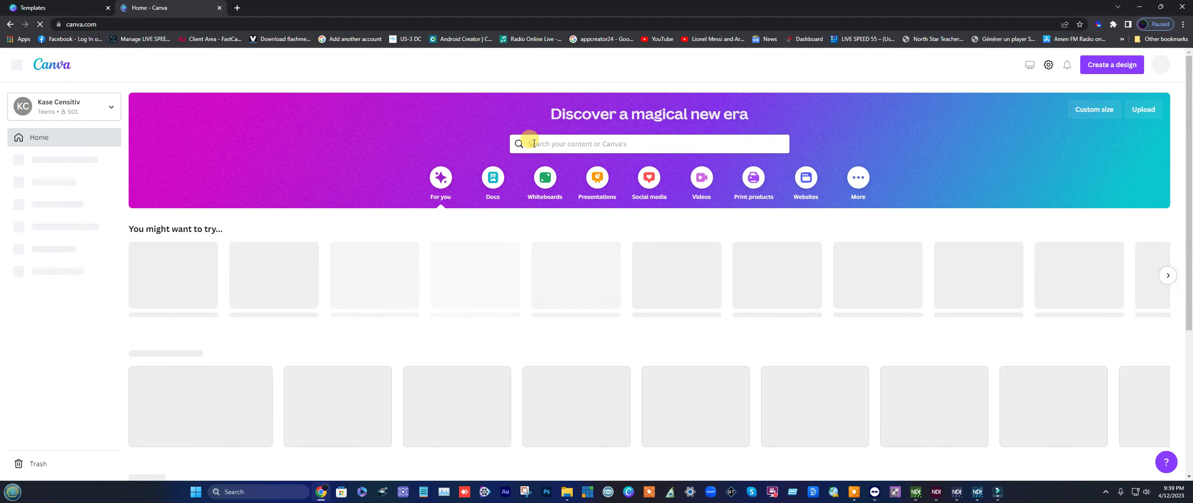
Step: Search the templates for "REEL" from the home page and open the Instagram Reel category
left_click(533, 144)
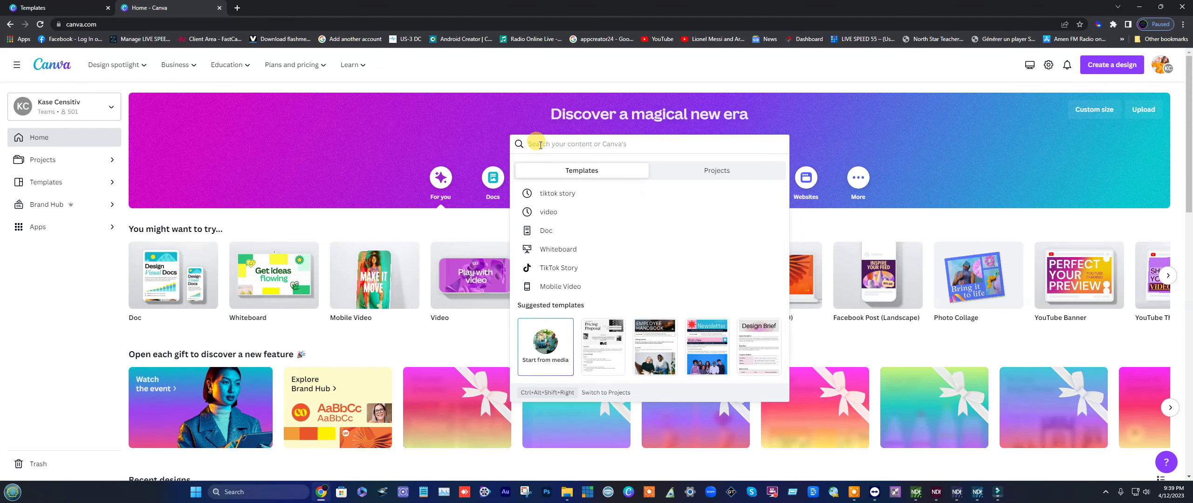
type("RE")
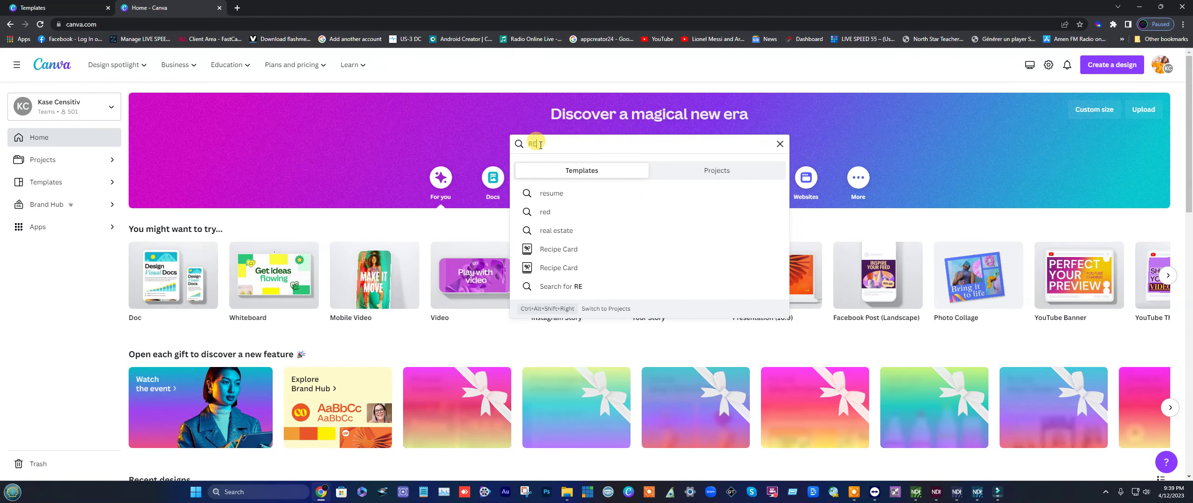
type("EL")
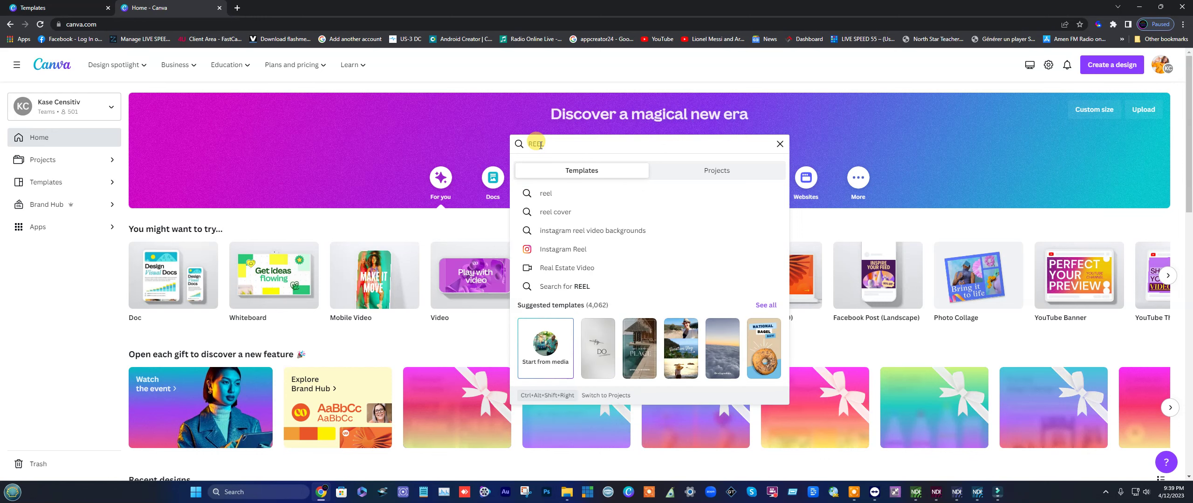
left_click(569, 251)
Step: Open the "Red and White Simple Money Maker Tips Headline Instagram Reels Video" template for customizing in the editor
scroll(326, 285, "down", 3)
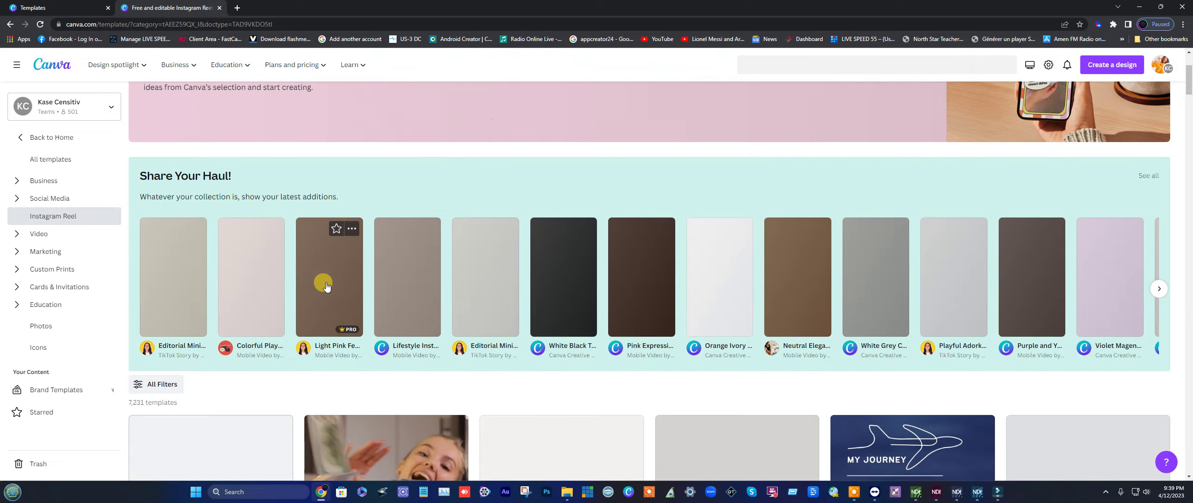
scroll(321, 282, "down", 1)
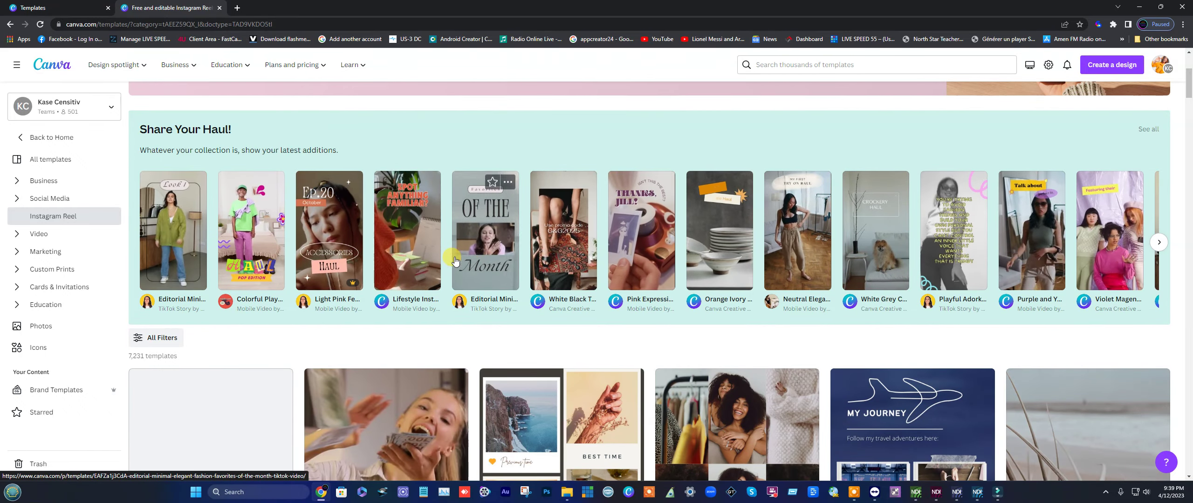
scroll(455, 260, "down", 5)
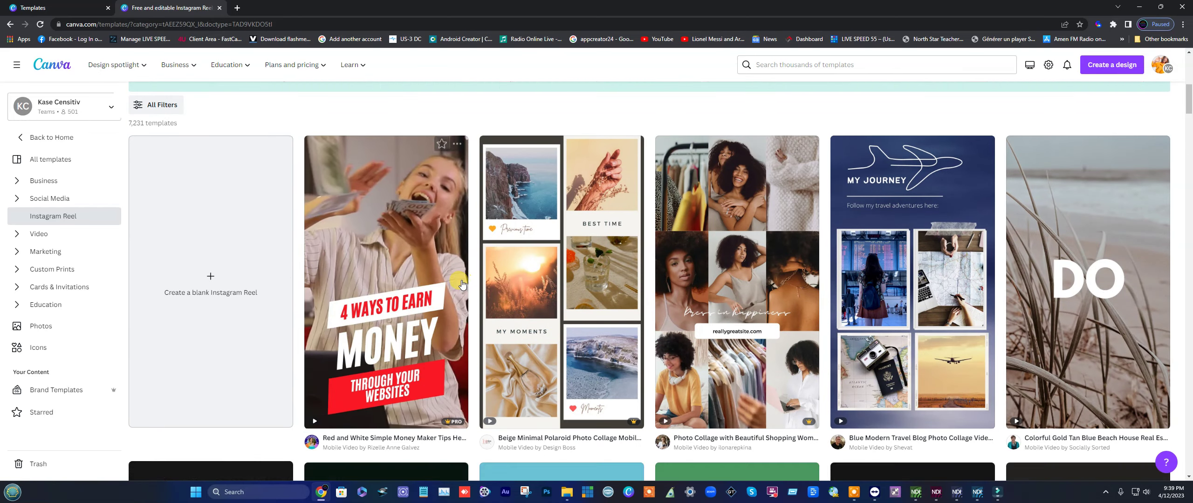
scroll(461, 283, "down", 1)
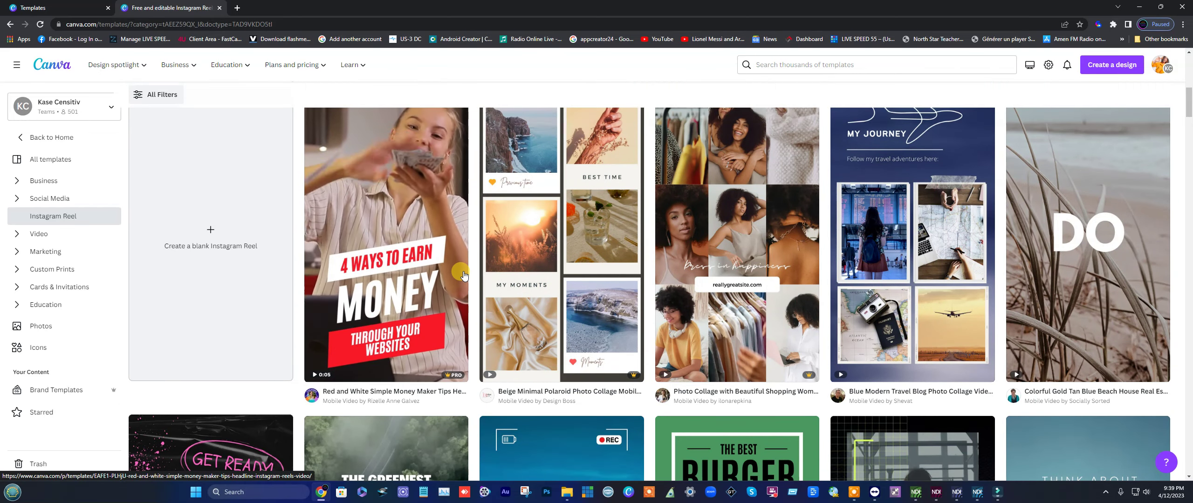
left_click(391, 259)
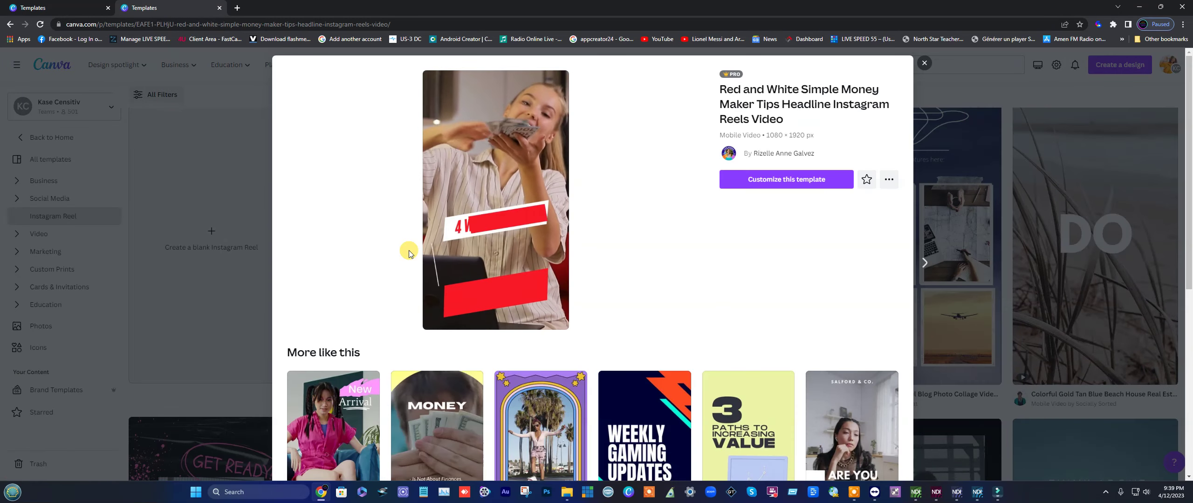
left_click(771, 180)
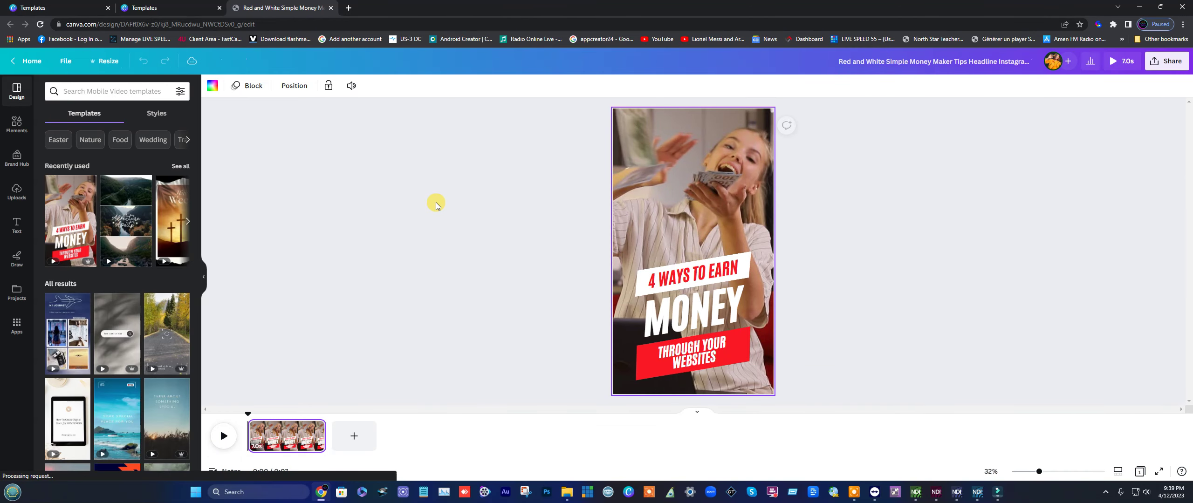
Step: Select the reel's background video and browse the other mobile video templates offered in the editor
left_click(681, 191)
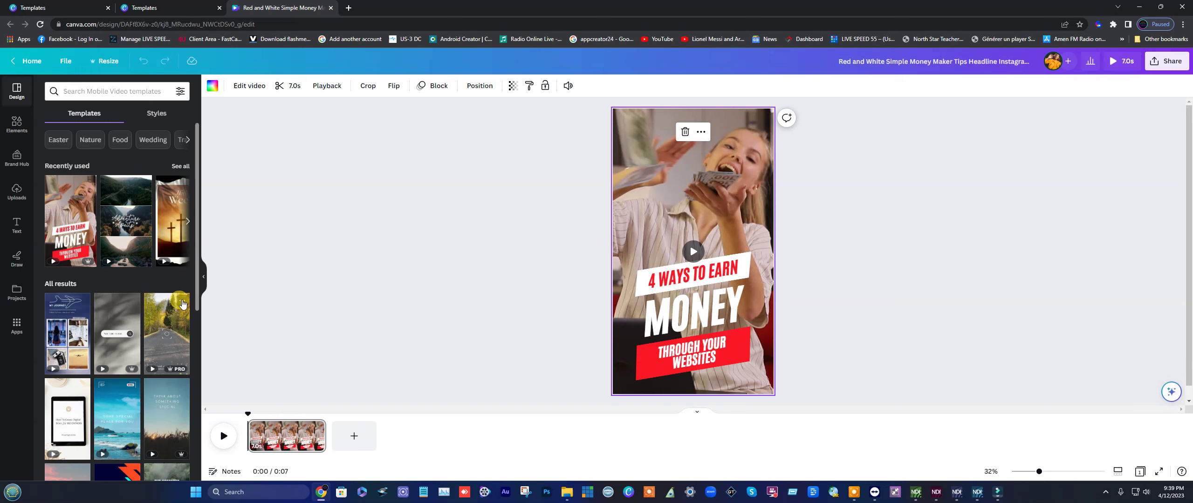
scroll(192, 292, "down", 5)
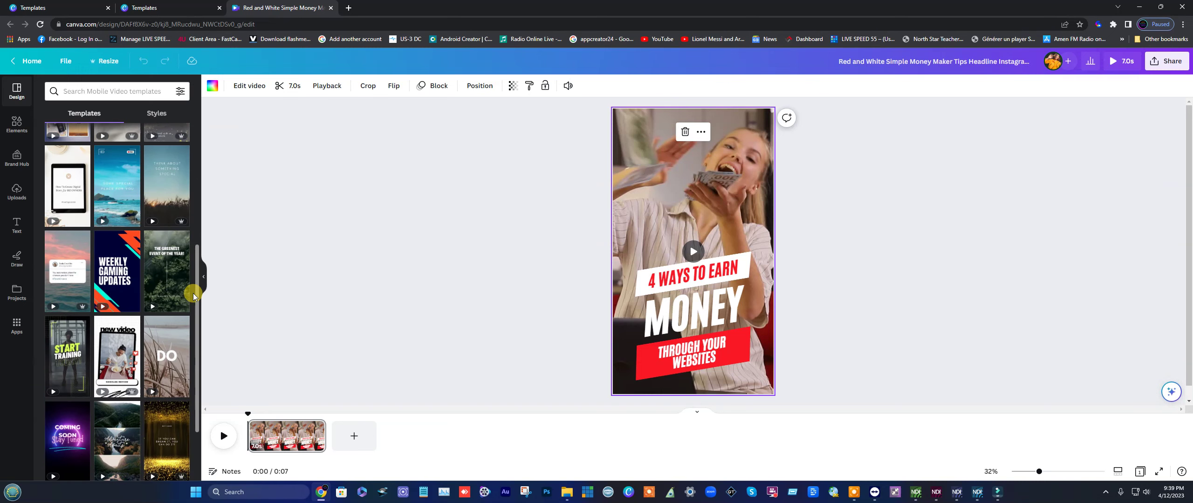
scroll(192, 293, "up", 4)
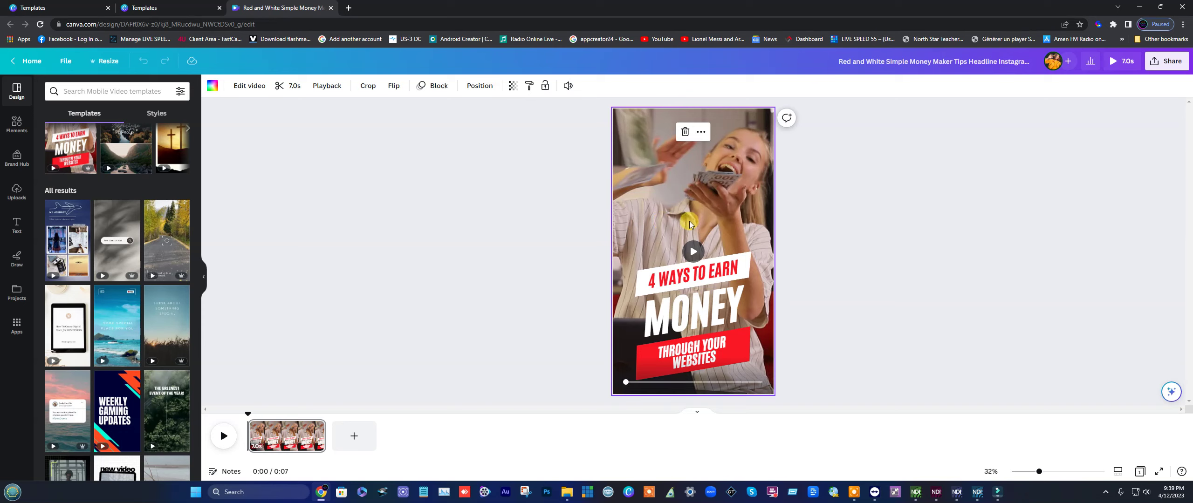
Step: Open tiktok.com in a new browser tab
left_click(348, 8)
left_click(357, 24)
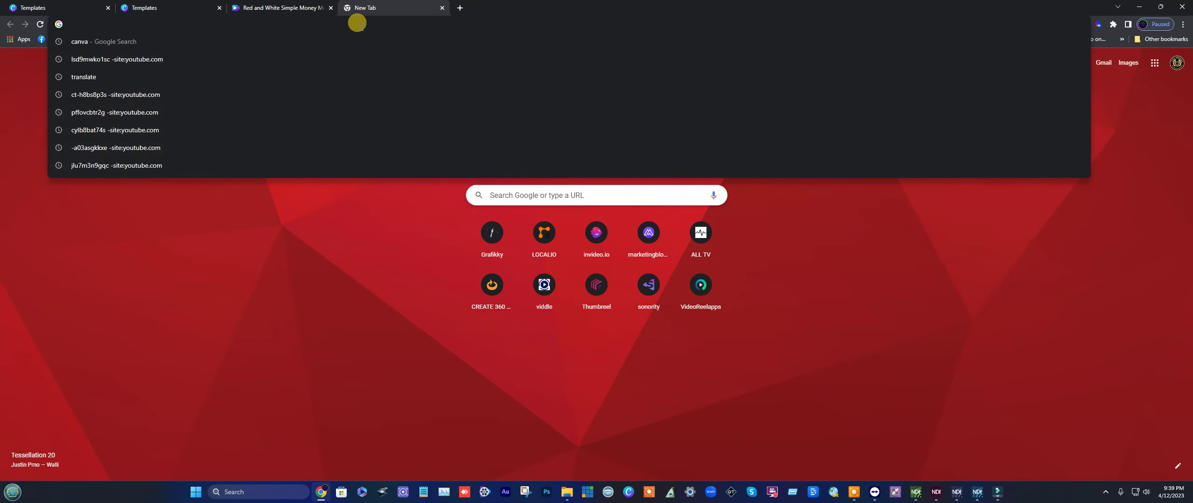
type("TIKtok.com")
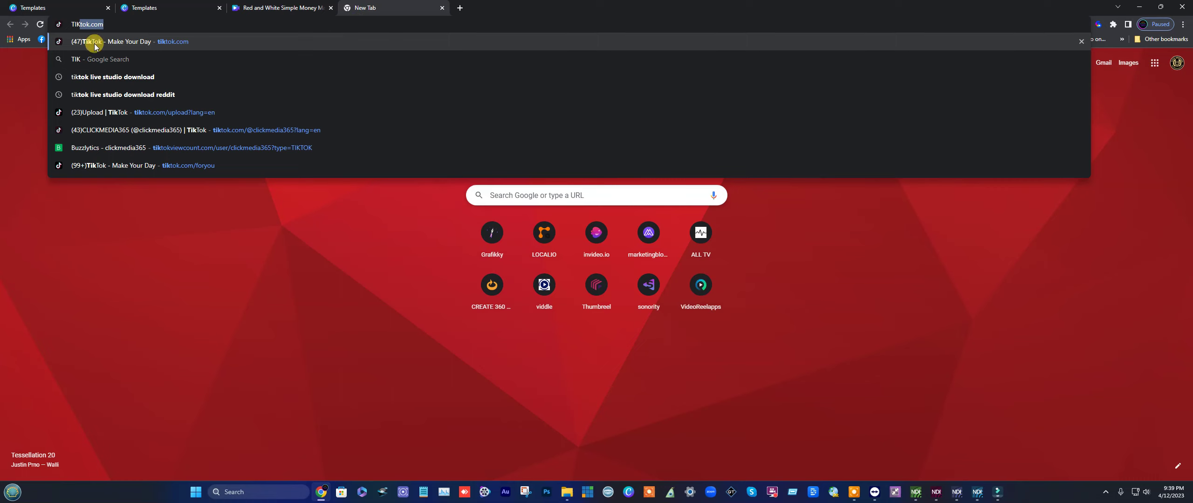
left_click(94, 45)
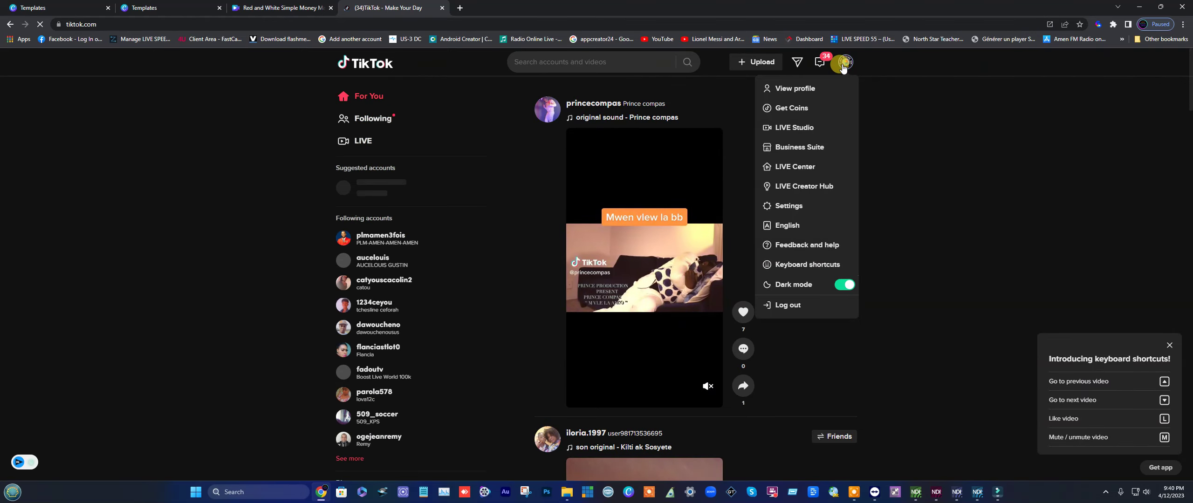
Step: Find TikTok's Discover topics and open the couplestiktok hashtag page
scroll(419, 261, "down", 5)
scroll(419, 272, "down", 3)
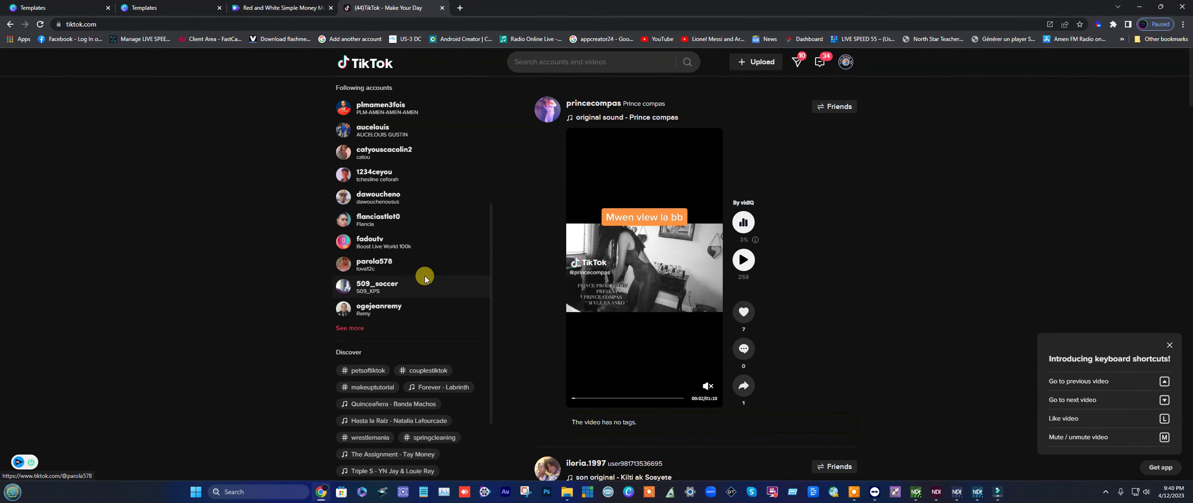
double_click(333, 250)
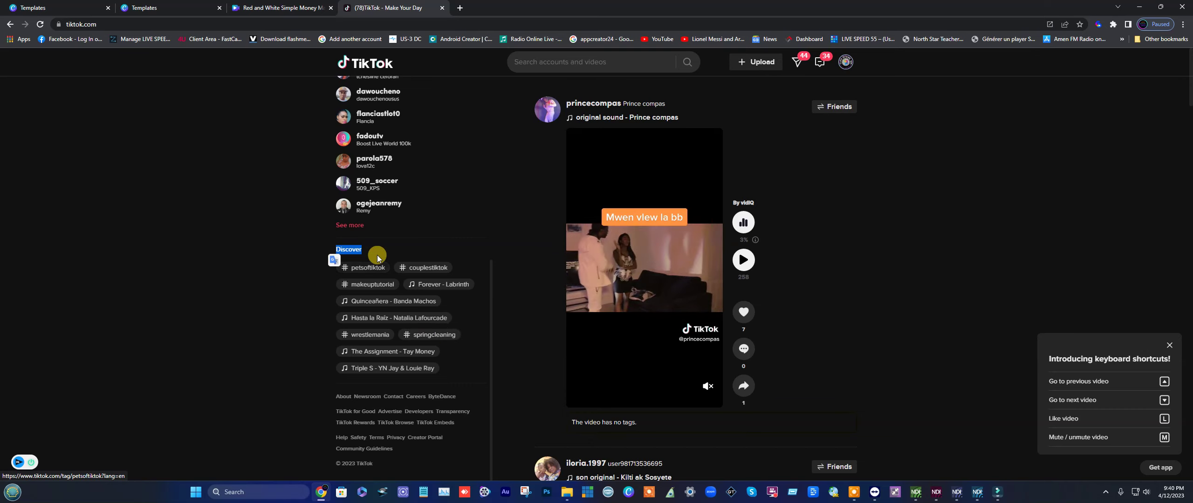
left_click(423, 269)
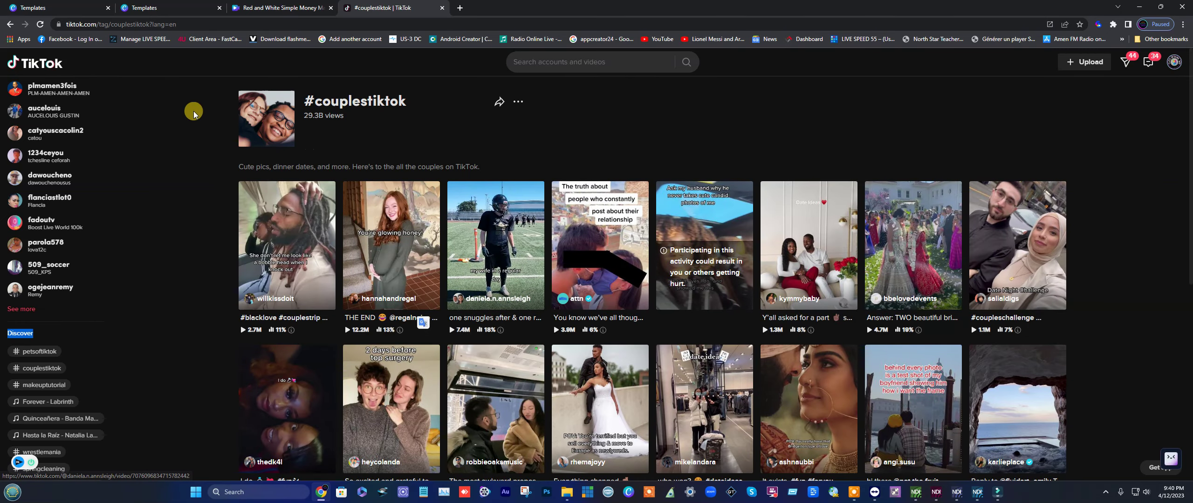
Step: Copy the word "couplestiktok" from the hashtag page's heading, without the # sign
left_click(343, 105)
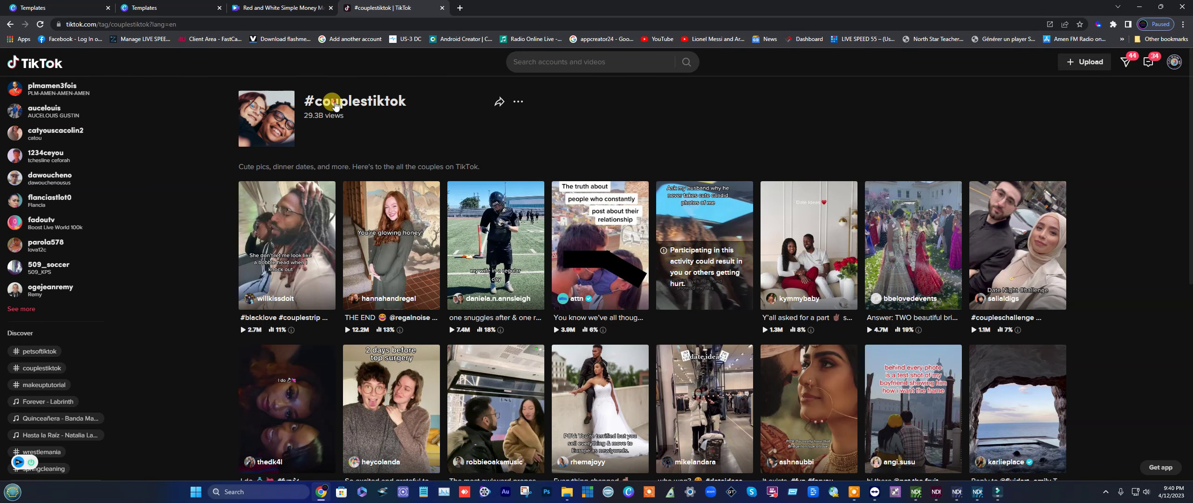
left_click_drag(405, 106, 319, 107)
right_click(329, 106)
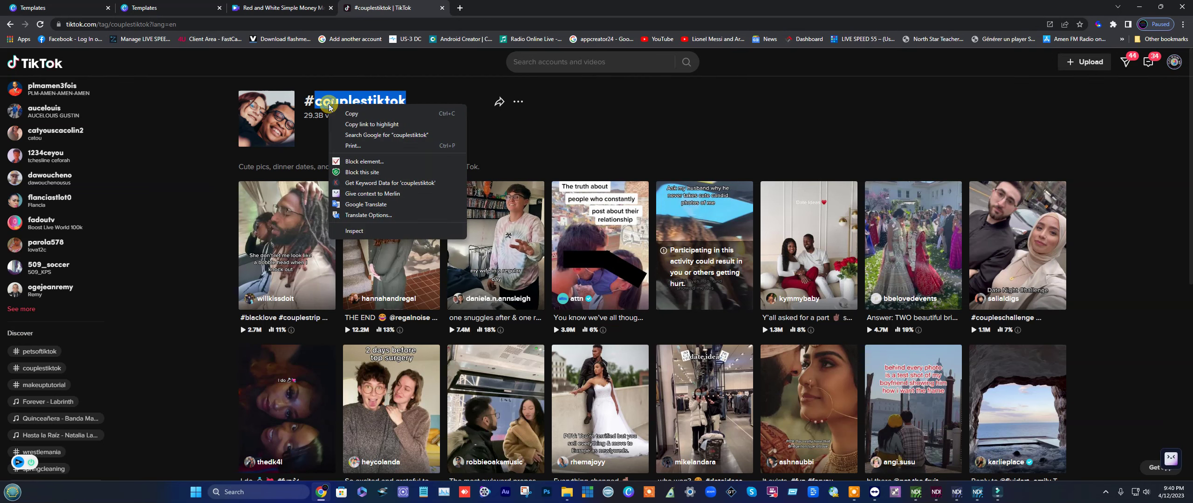
left_click(351, 115)
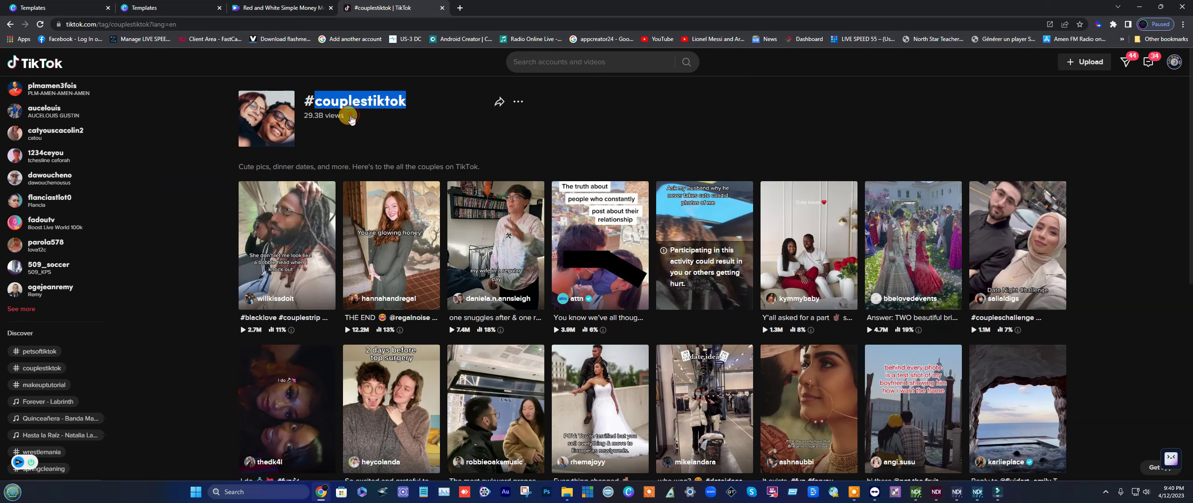
Step: Open the pexels.com stock media site in a new browser tab
left_click(460, 8)
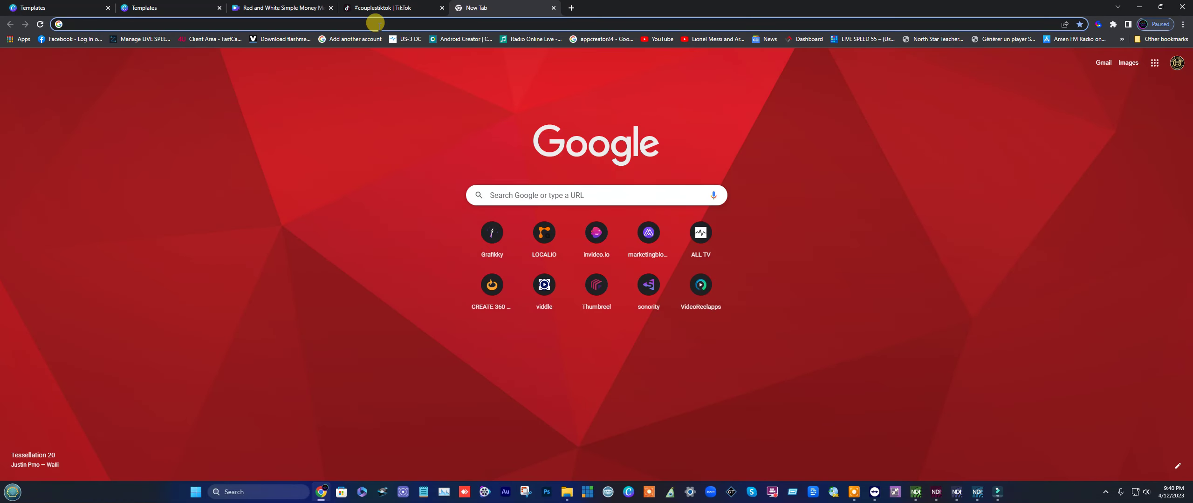
type("Pexels.com")
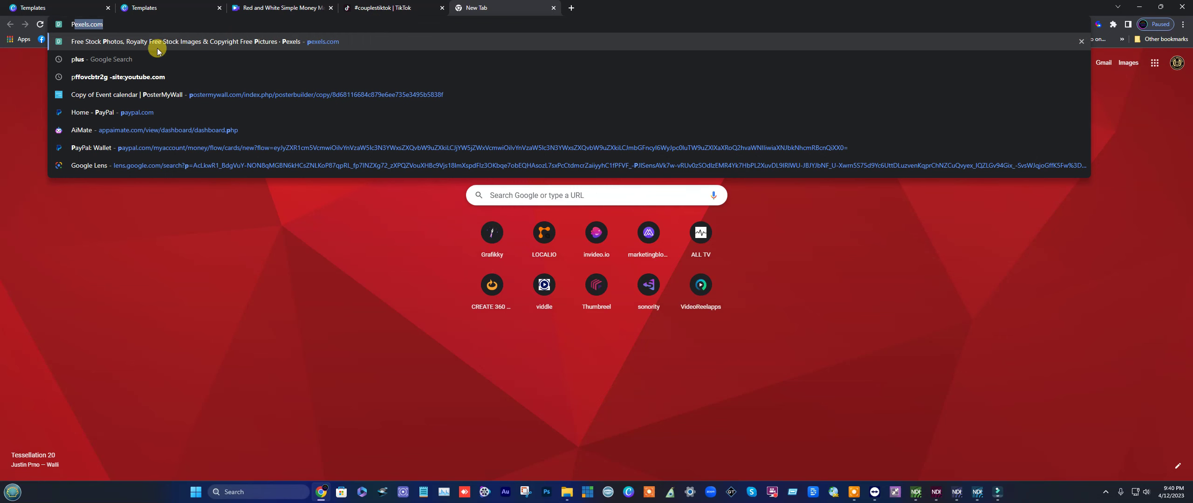
left_click(149, 42)
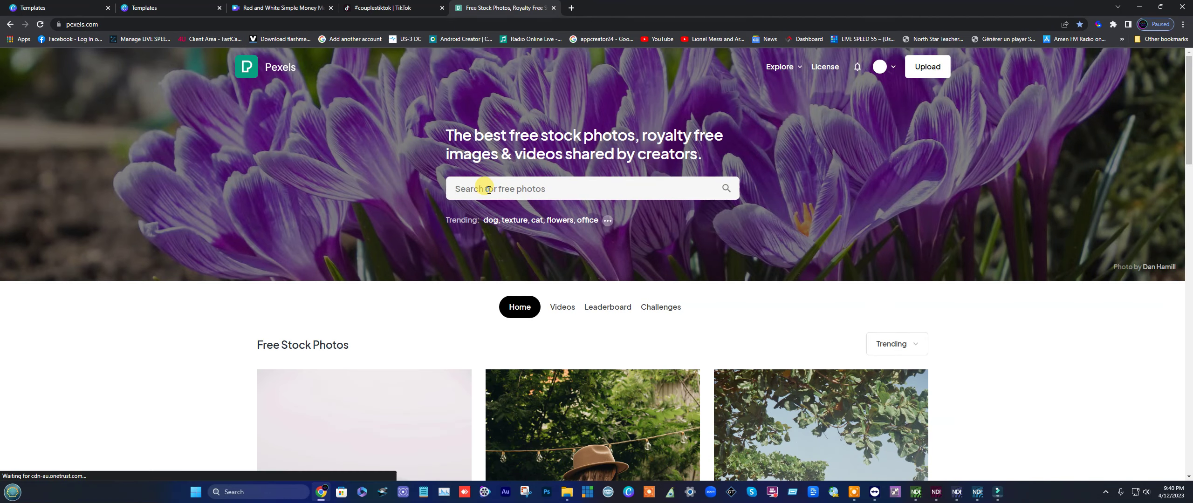
Step: Paste the copied hashtag into the stock search, shorten it to "couples", run the search and look through the photos
right_click(488, 190)
left_click(513, 261)
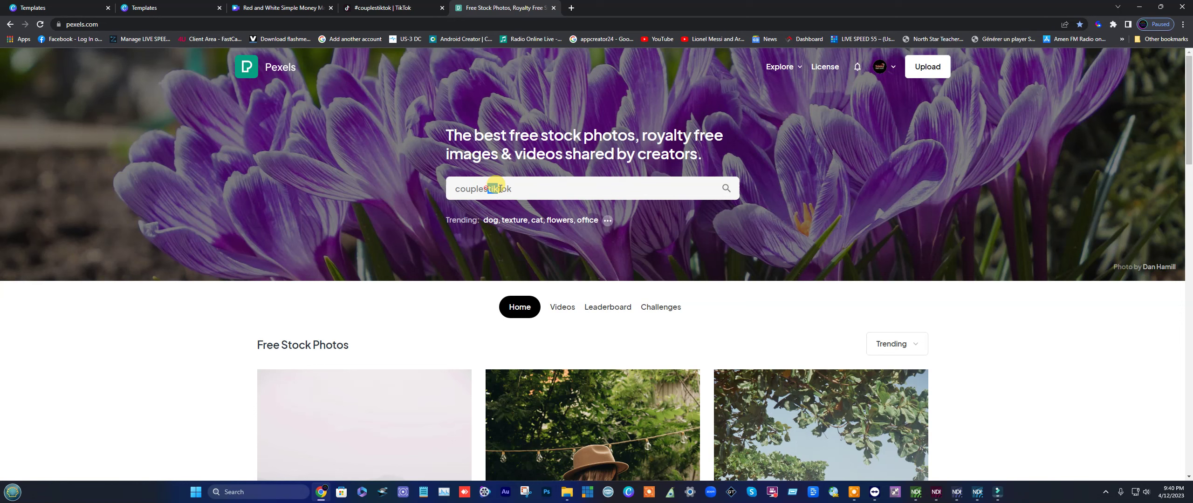
key("BackSpace")
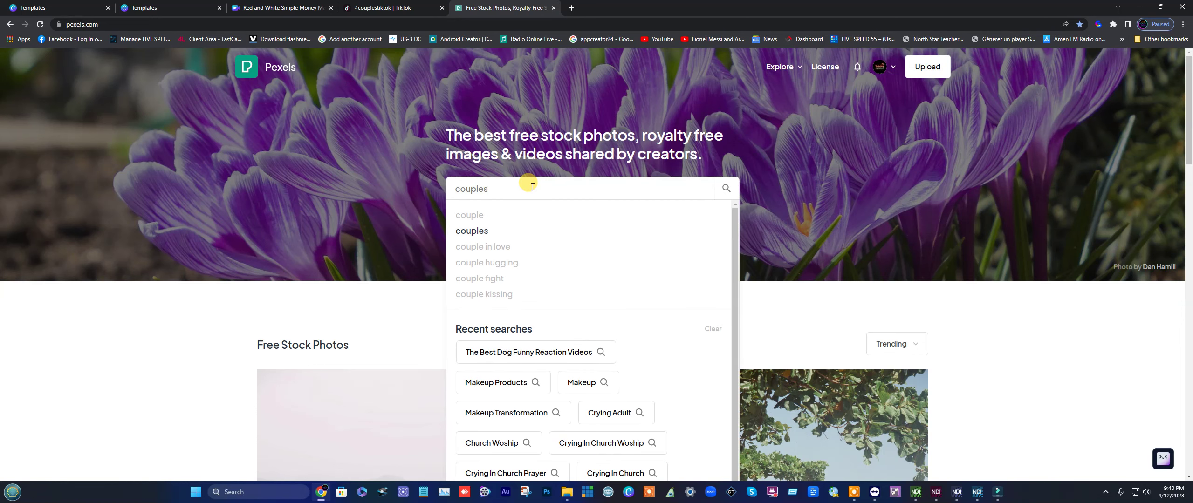
key("Return")
scroll(532, 188, "down", 10)
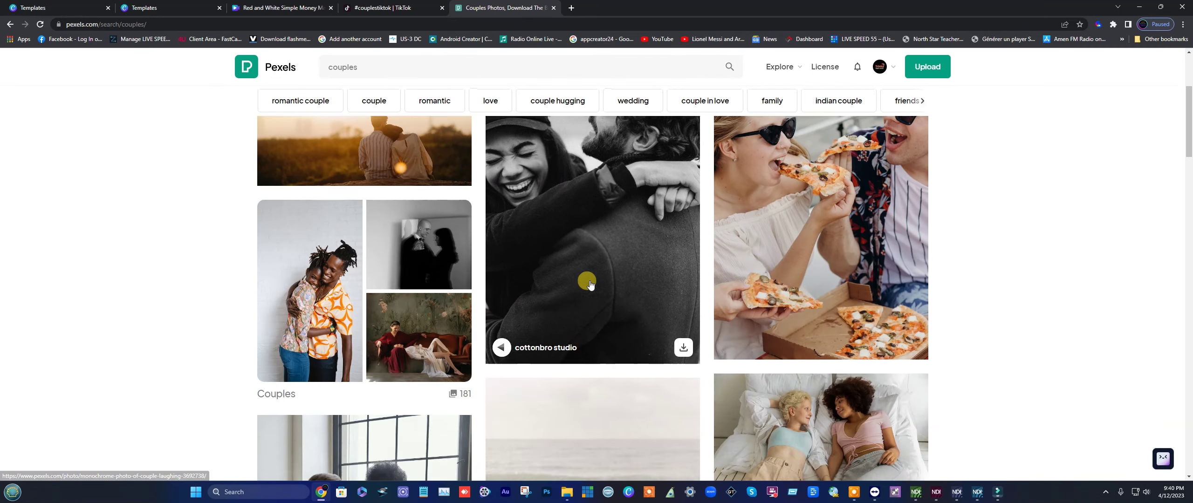
scroll(589, 279, "down", 4)
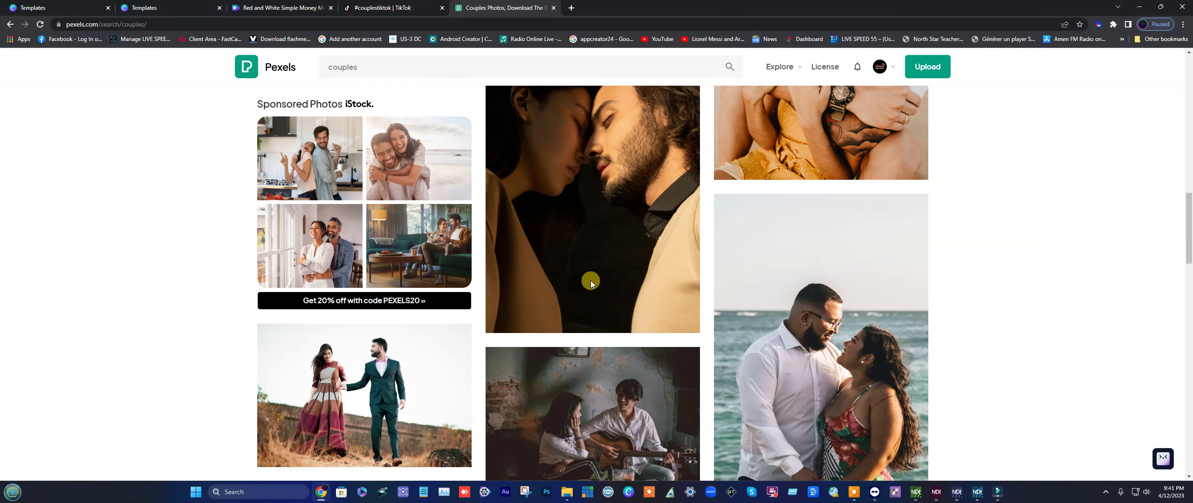
scroll(589, 277, "up", 14)
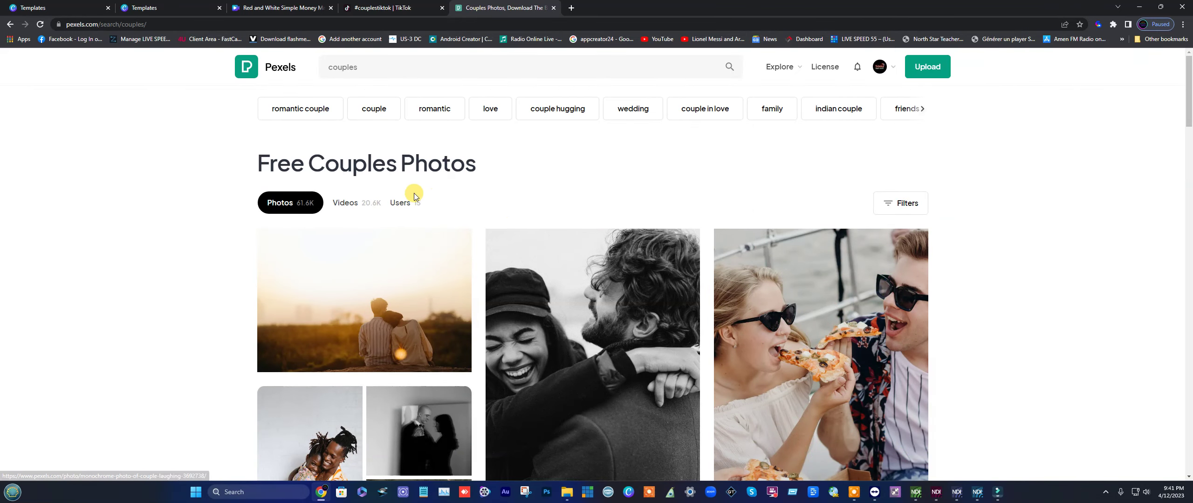
Step: Switch the couples results to videos and download the vertical clip of the couple hugging at the kitchen sink to the FIX VIRTUAL SET folder
left_click(349, 203)
scroll(493, 216, "down", 4)
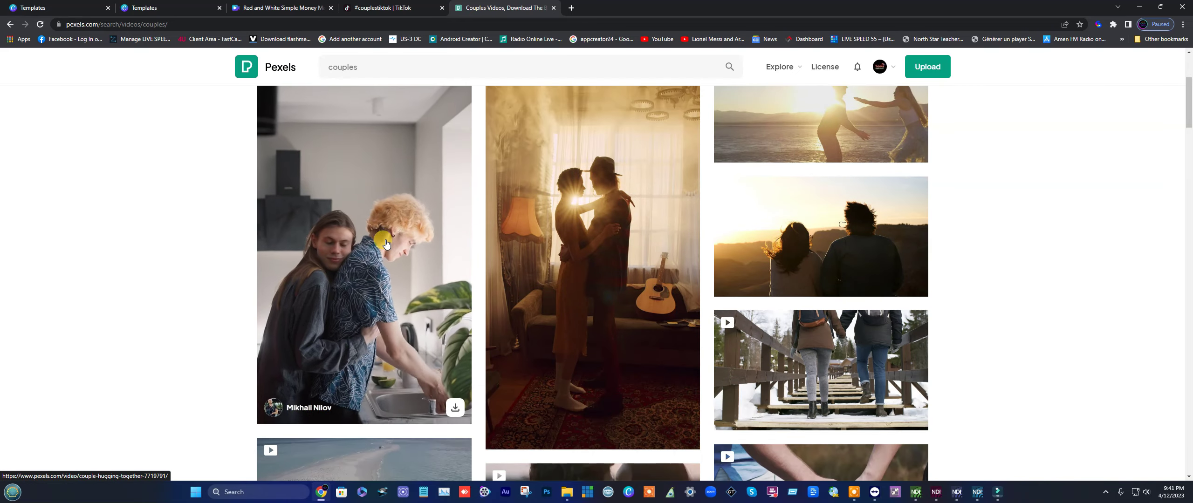
left_click(457, 409)
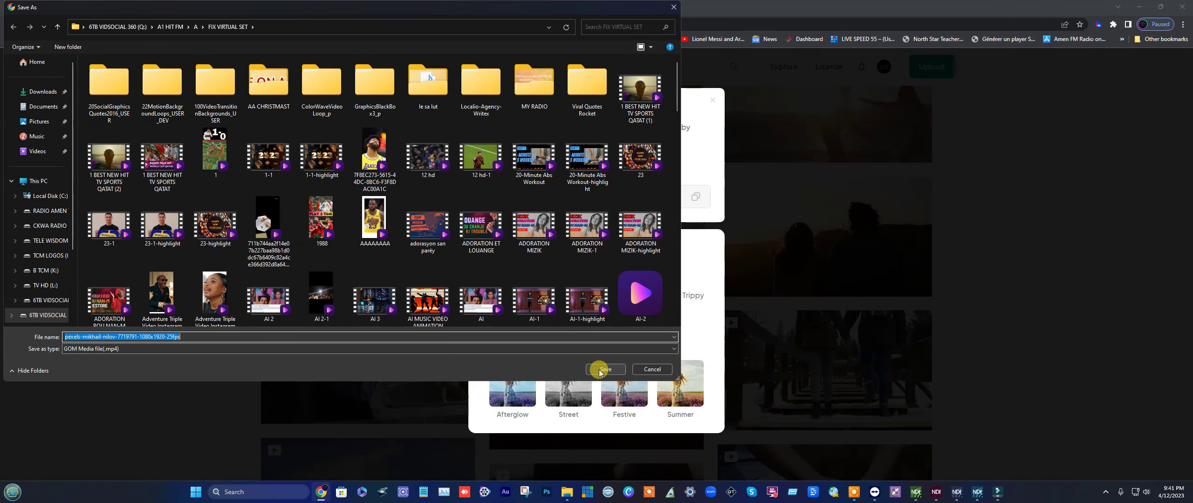
left_click(604, 369)
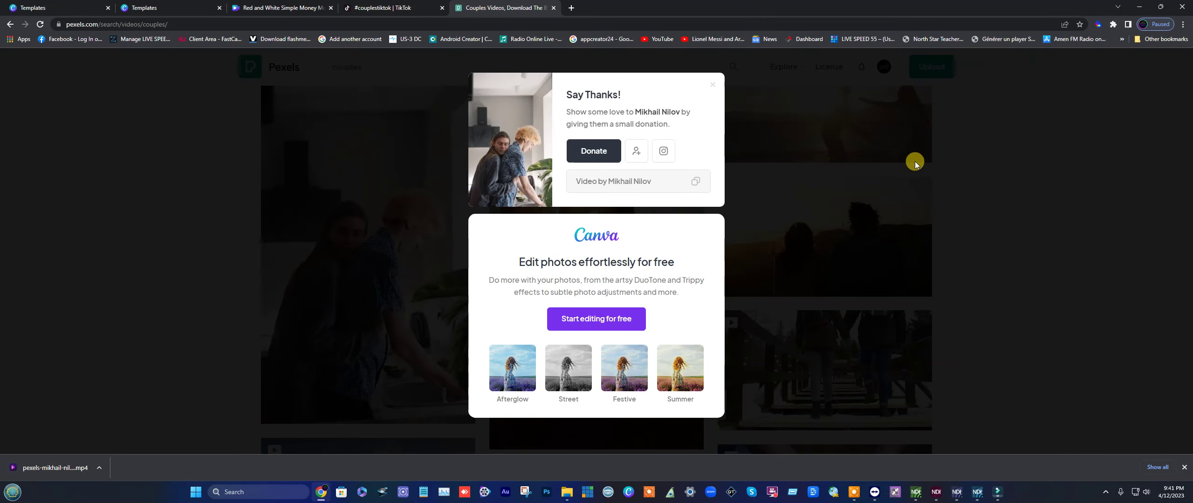
left_click(946, 163)
Step: Download the vertical video of a man and a woman dancing in a smoky room, then return to the couples video results
left_click(594, 219)
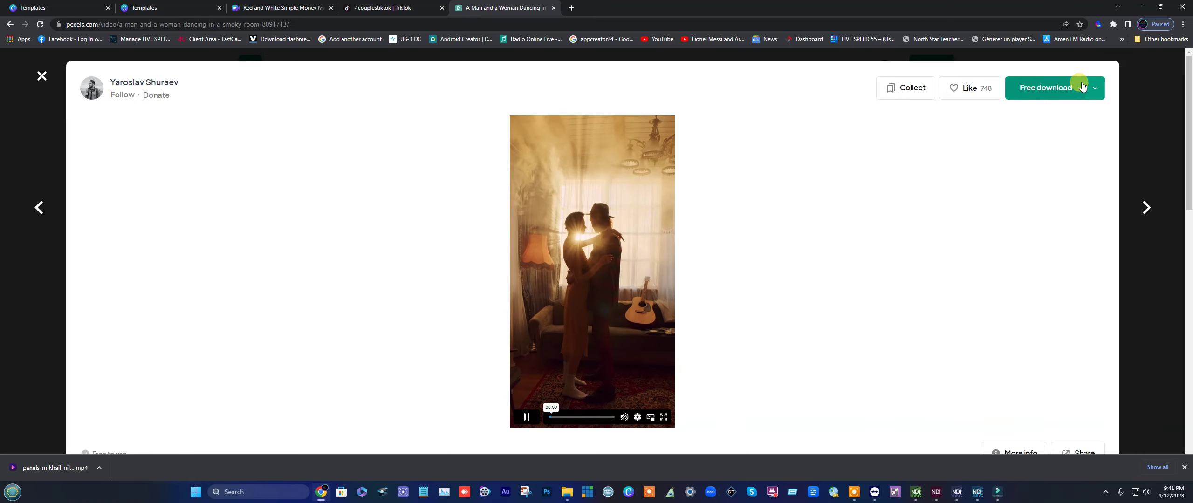
left_click(1058, 87)
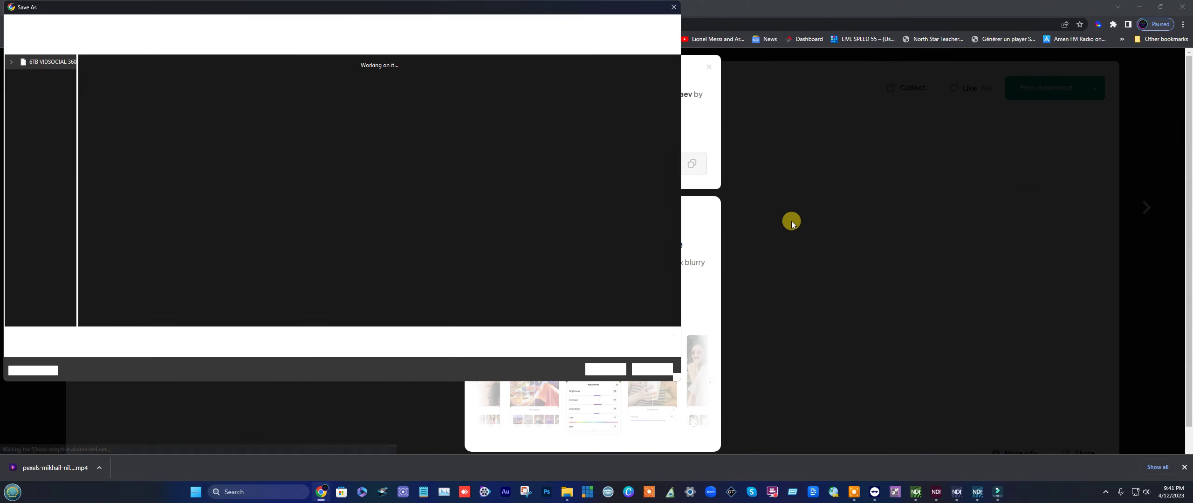
left_click(605, 370)
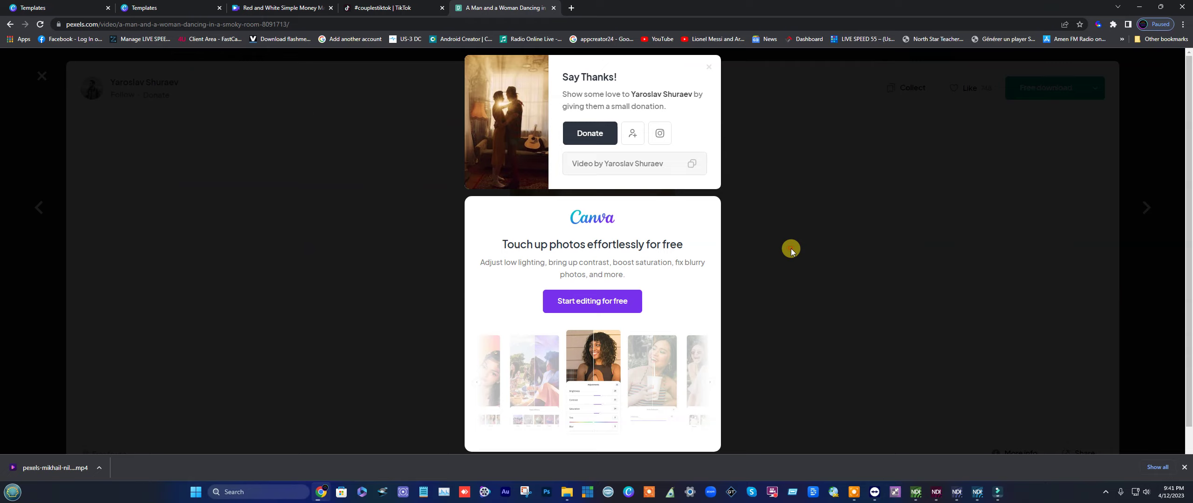
left_click(791, 249)
scroll(589, 321, "down", 5)
scroll(592, 304, "up", 5)
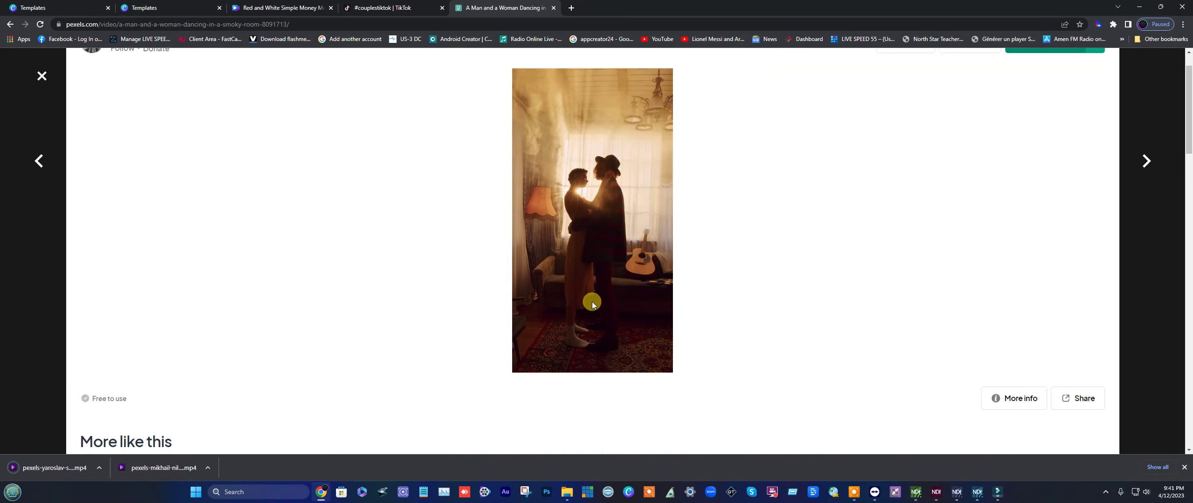
left_click(40, 76)
Step: Find the black-and-white vertical video of a couple embracing, download it to the FIX VIRTUAL SET folder and return to the results
mouse_move(681, 299)
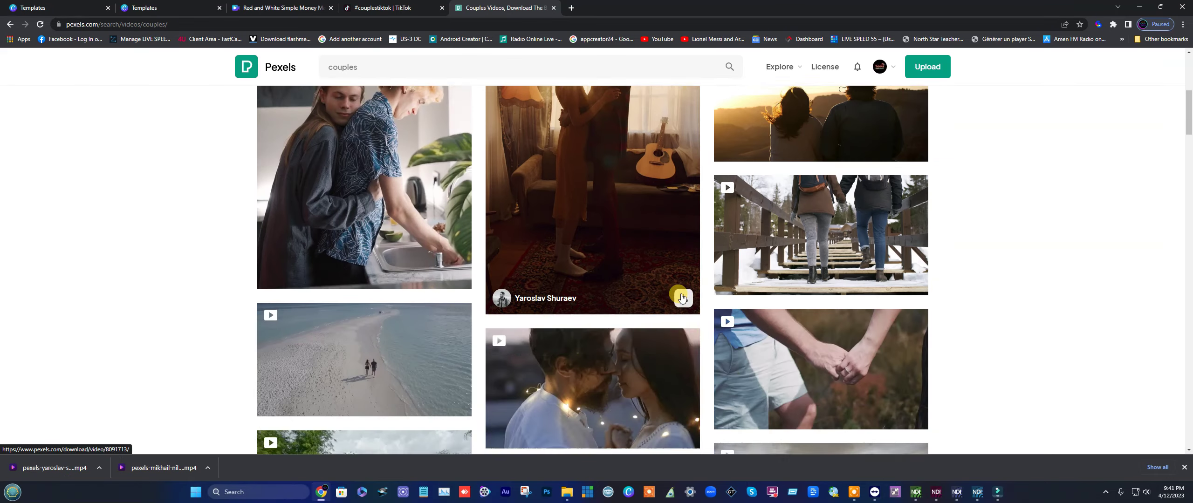
scroll(682, 298, "down", 15)
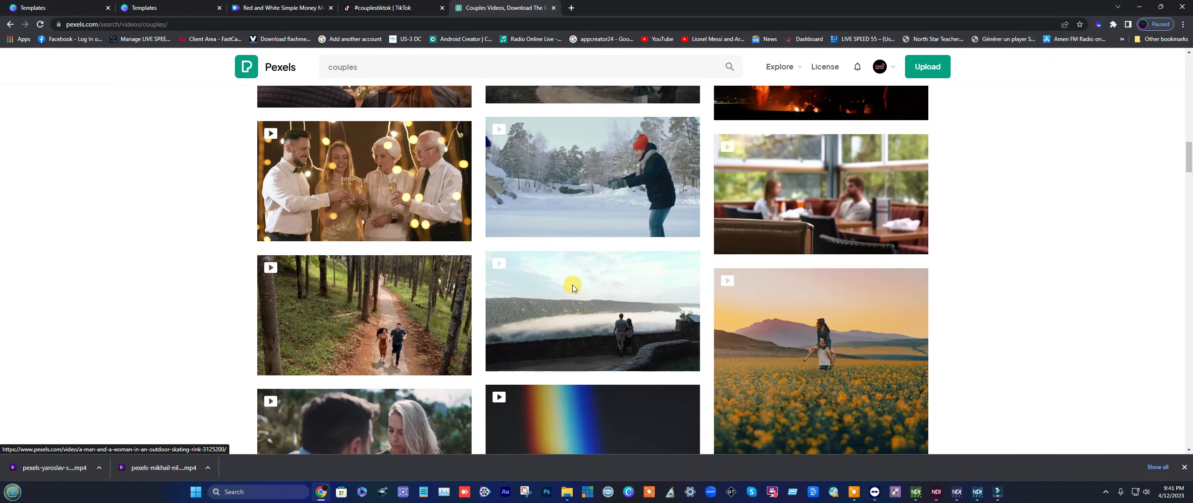
scroll(572, 286, "down", 15)
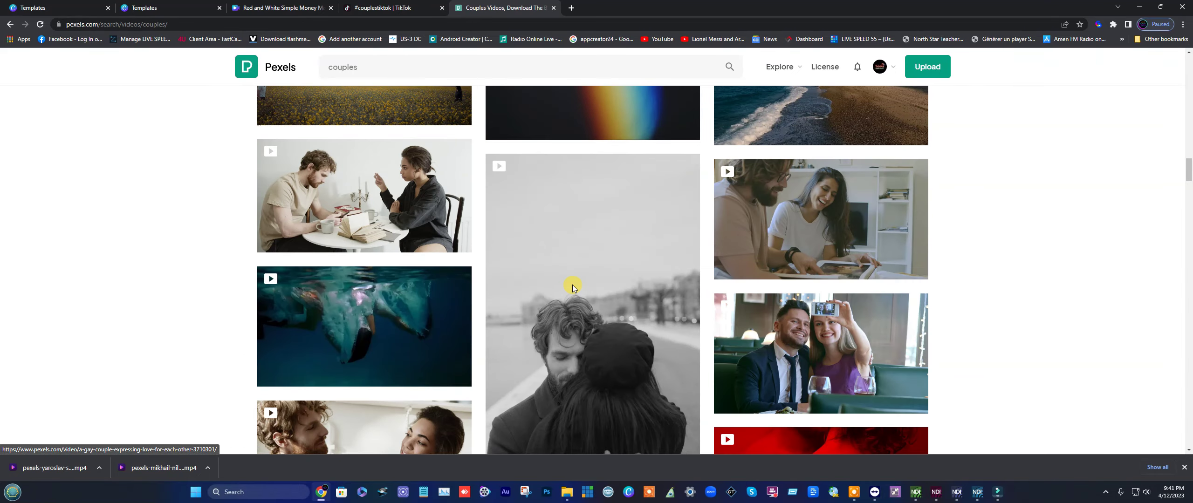
scroll(572, 285, "down", 3)
left_click(599, 264)
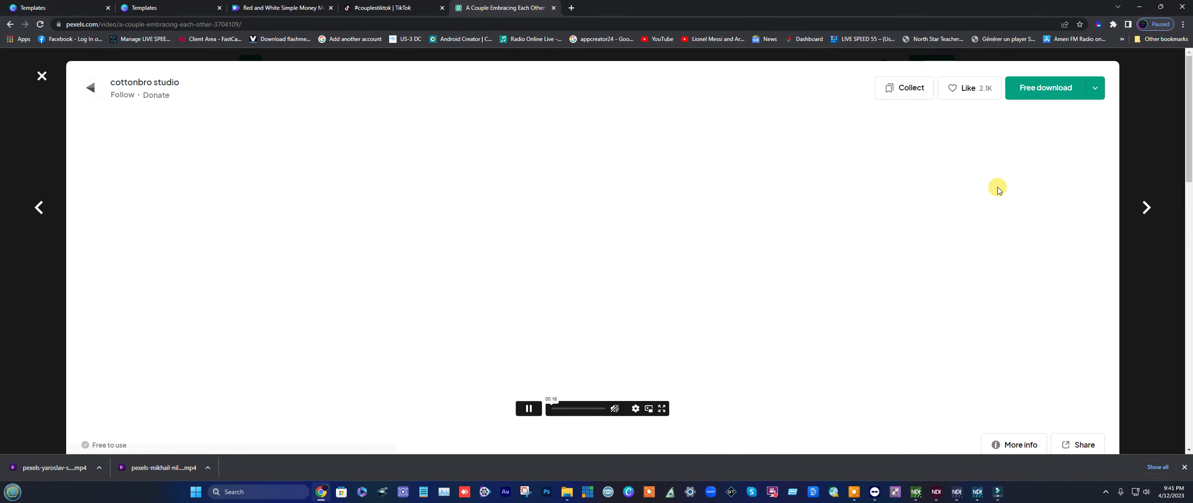
left_click(1024, 97)
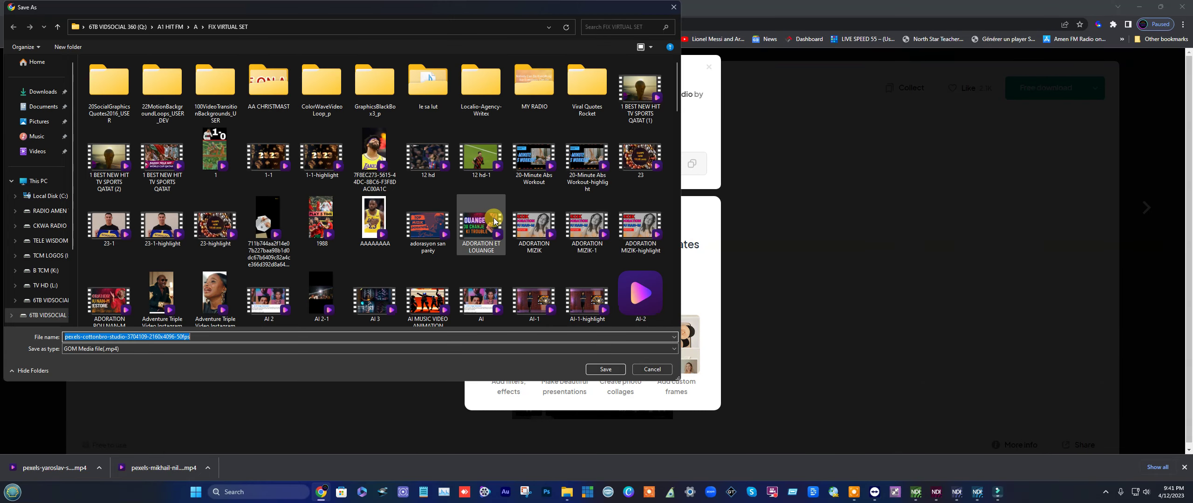
left_click(605, 369)
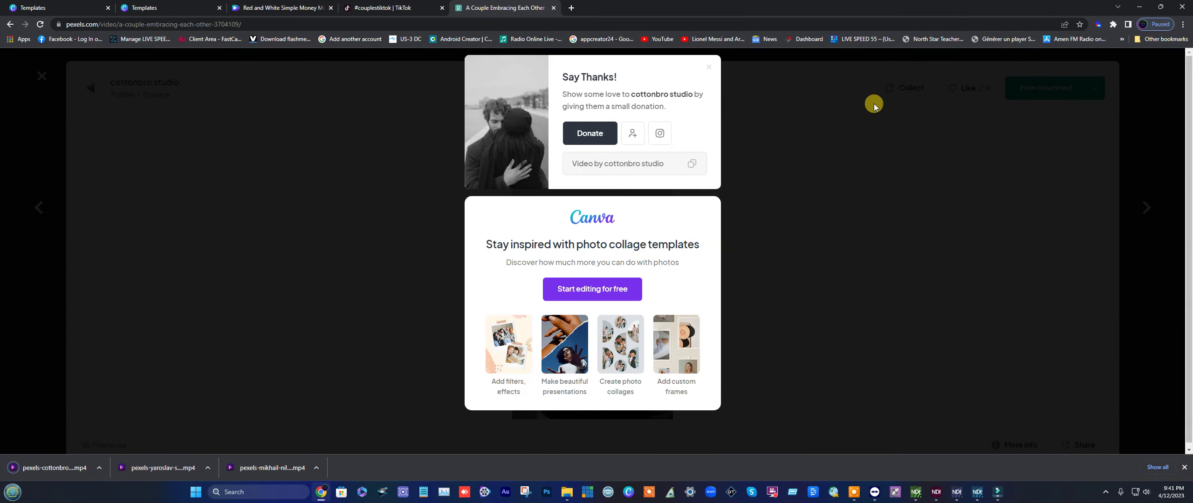
left_click(888, 154)
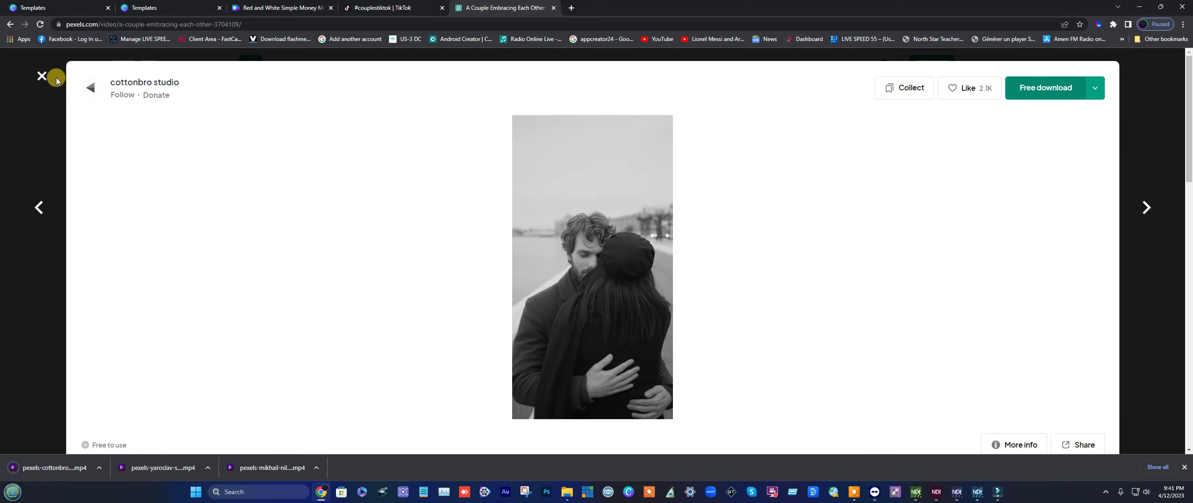
left_click(42, 75)
Step: Find the vertical video of a backpacker couple on a countryside walkway in the couples results and download it, dismissing the thank-you message
scroll(615, 242, "down", 20)
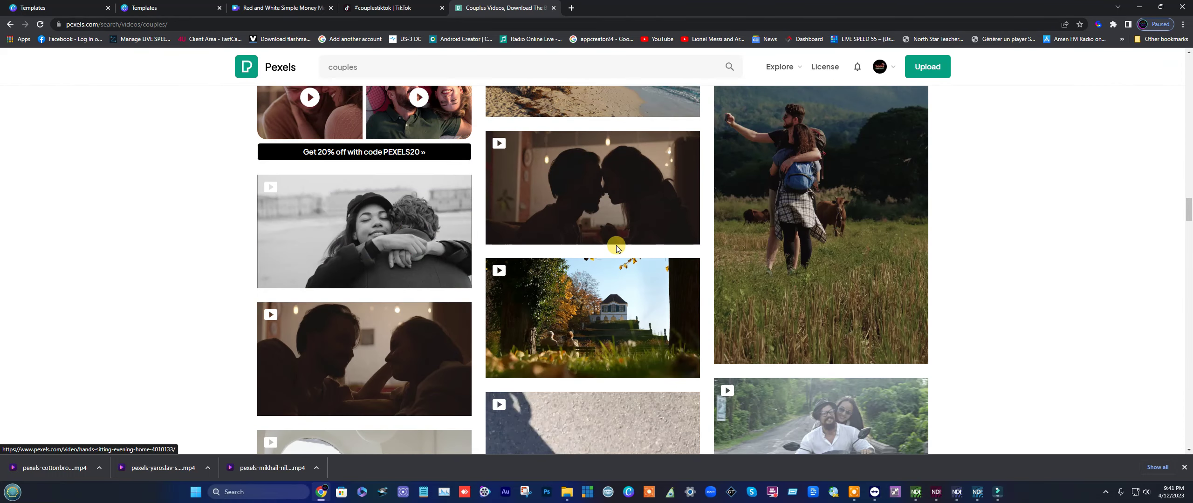
scroll(616, 250, "down", 5)
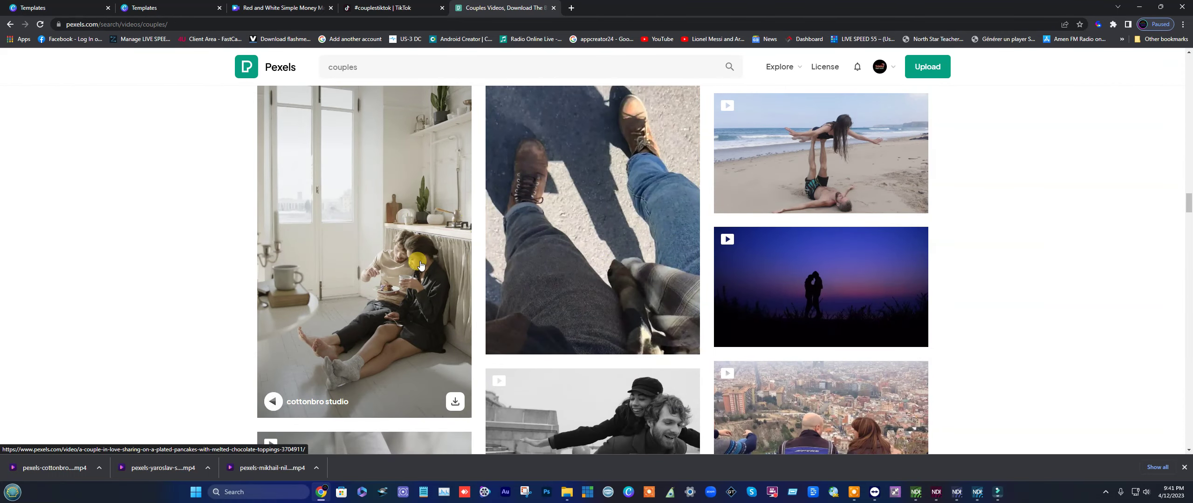
scroll(415, 267, "down", 9)
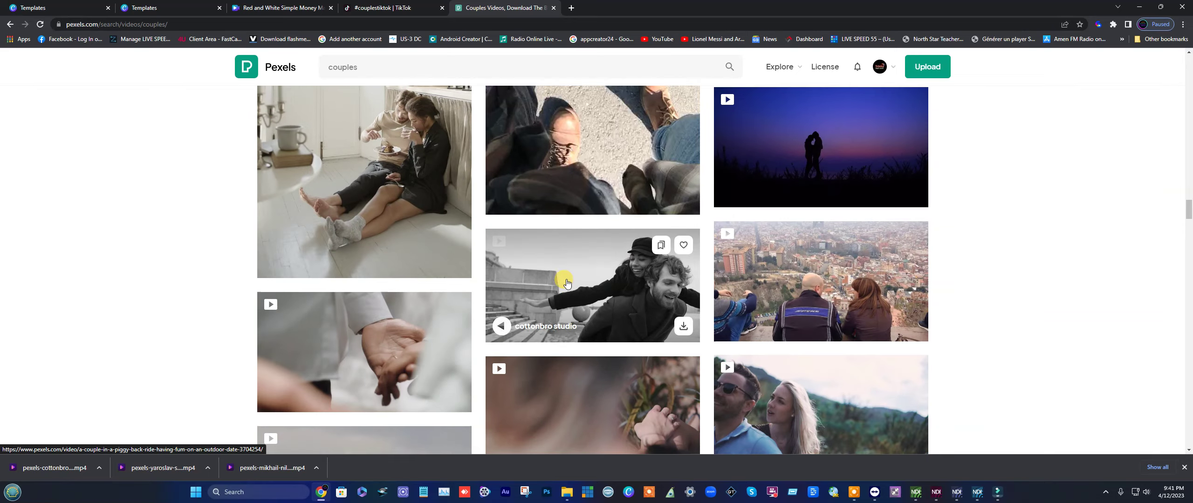
scroll(527, 253, "down", 4)
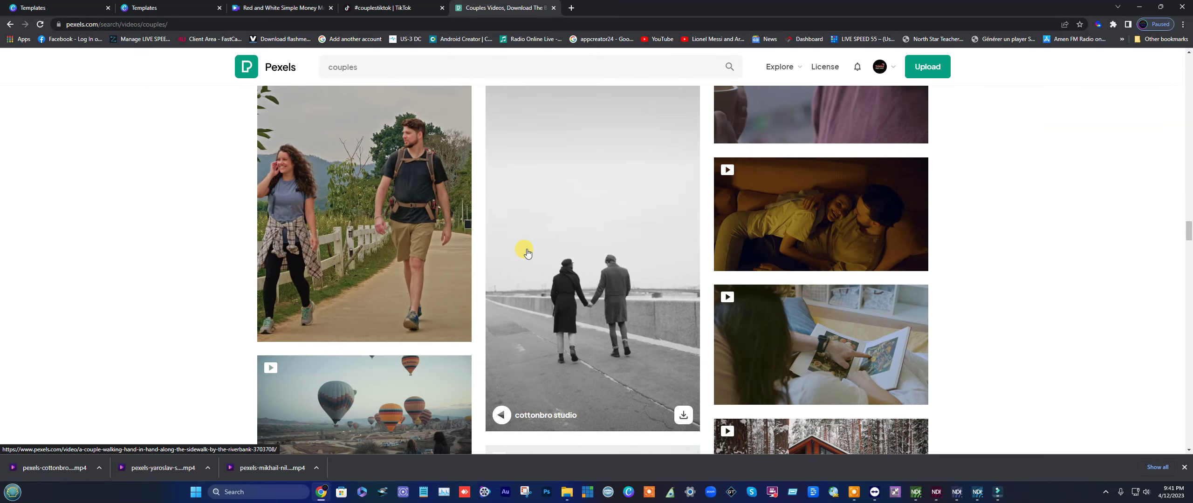
left_click(392, 202)
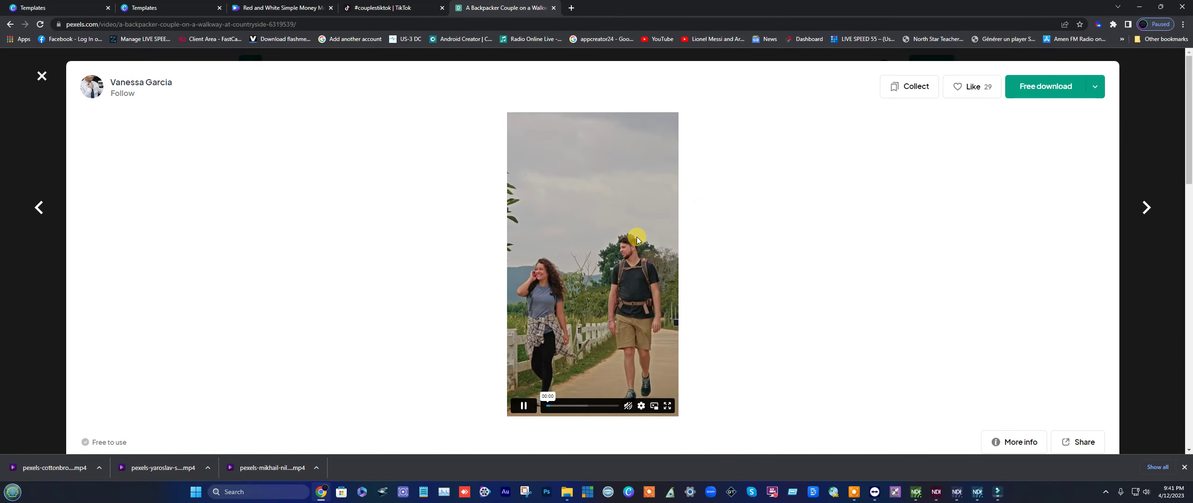
left_click(1037, 89)
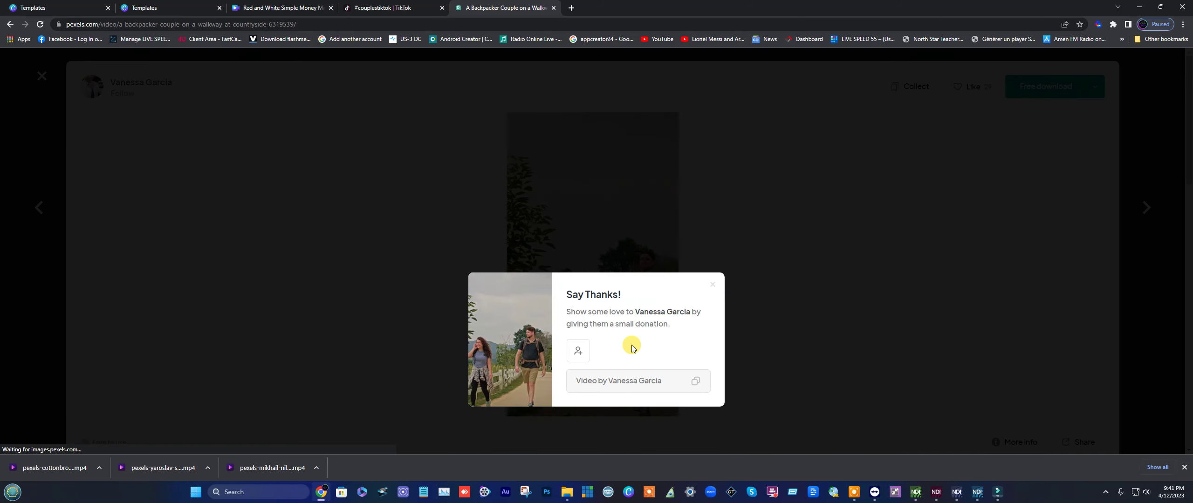
left_click(607, 367)
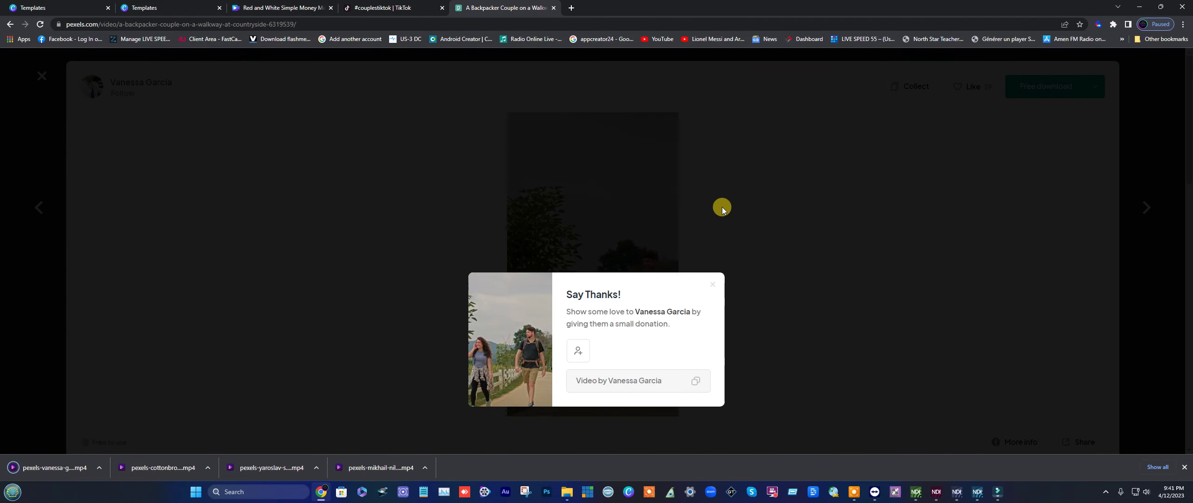
left_click(776, 191)
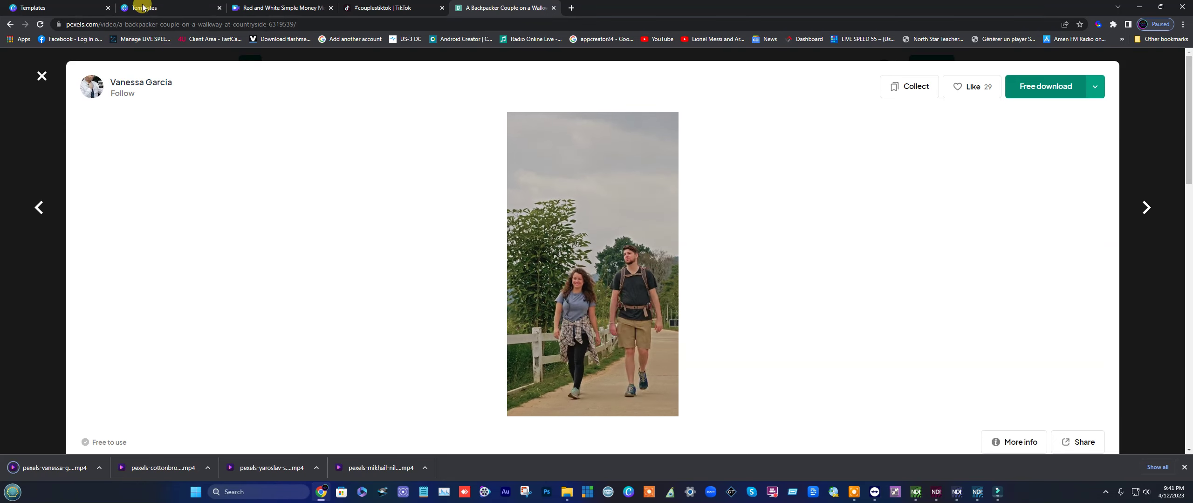
Step: Switch to the red and white money tips Reel design in Canva and upload the four downloaded Pexels couples videos to it
left_click(170, 9)
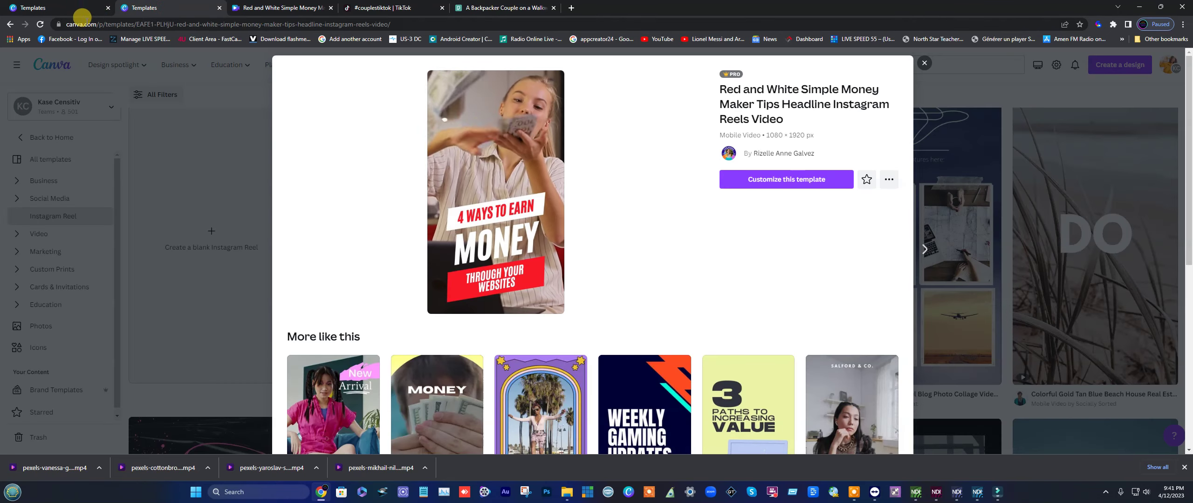
left_click(267, 8)
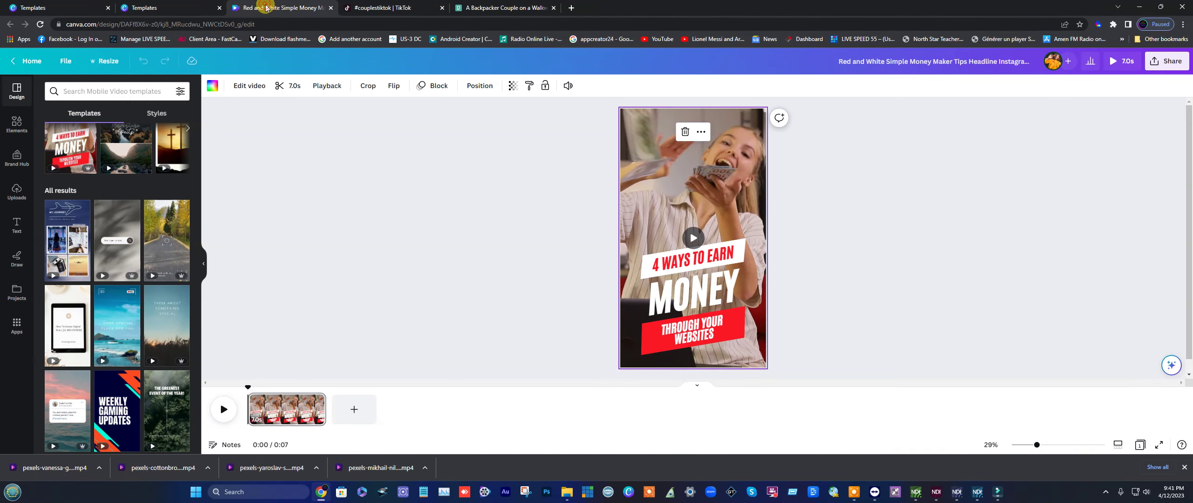
left_click_drag(47, 468, 108, 196)
left_click_drag(134, 459, 140, 224)
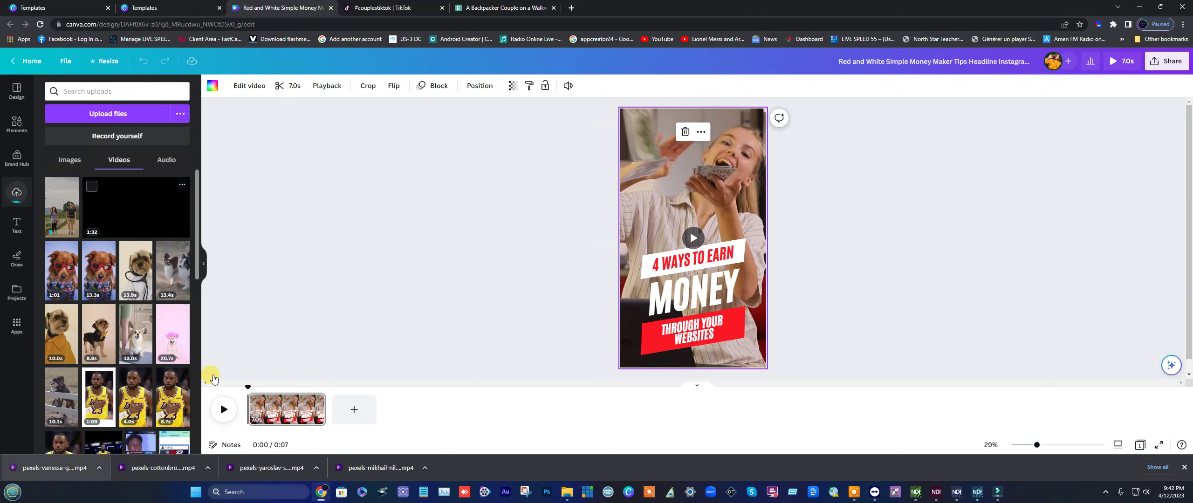
left_click_drag(285, 482, 116, 242)
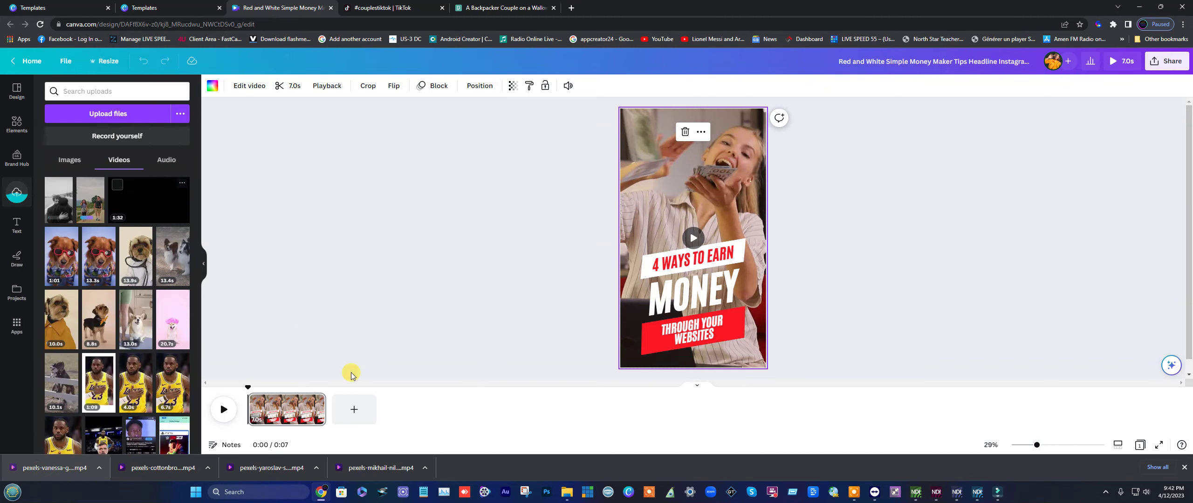
left_click_drag(375, 472, 125, 175)
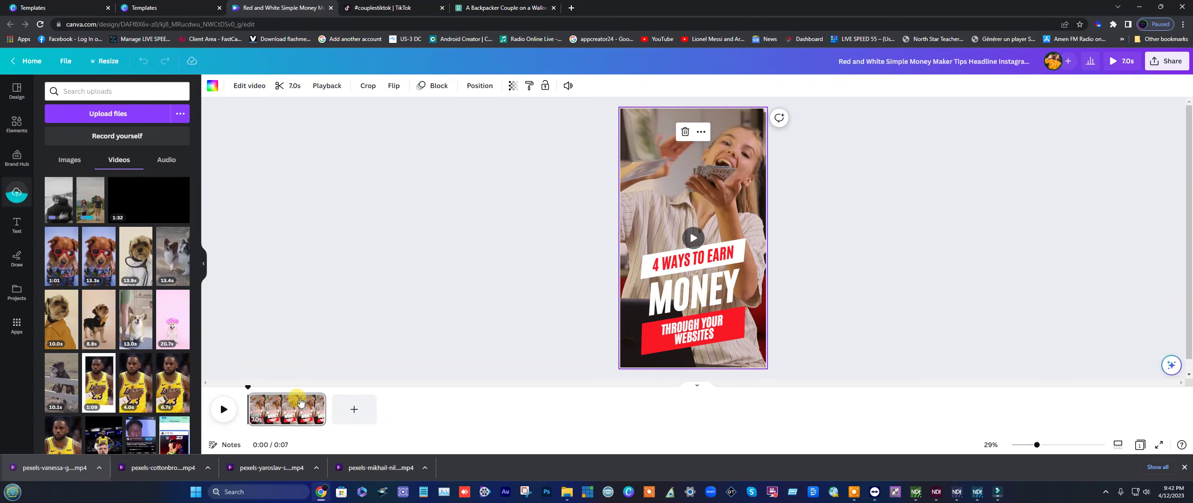
Step: Duplicate the template page three times so the design has four identical pages
left_click(315, 404)
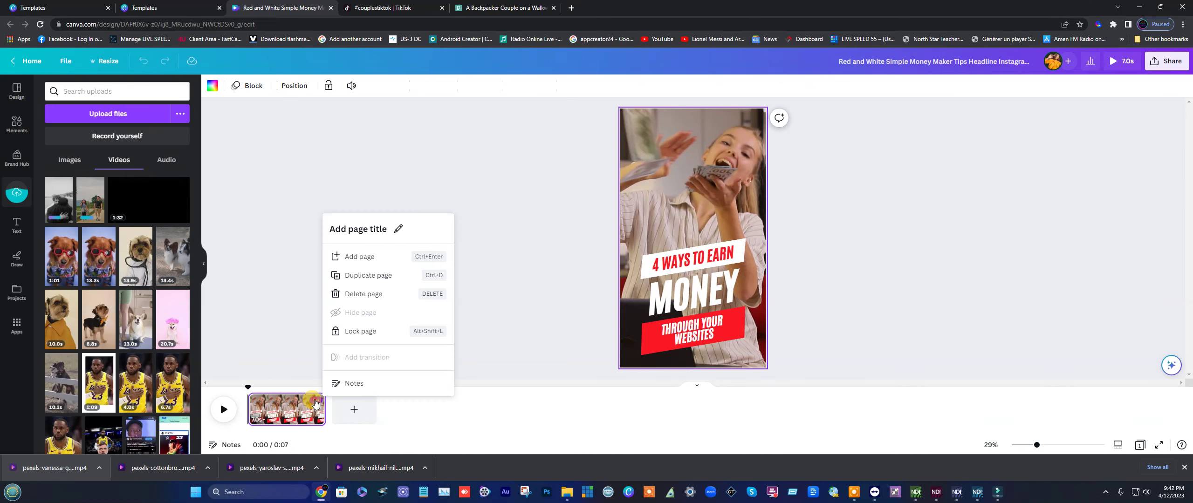
left_click(362, 276)
left_click(403, 401)
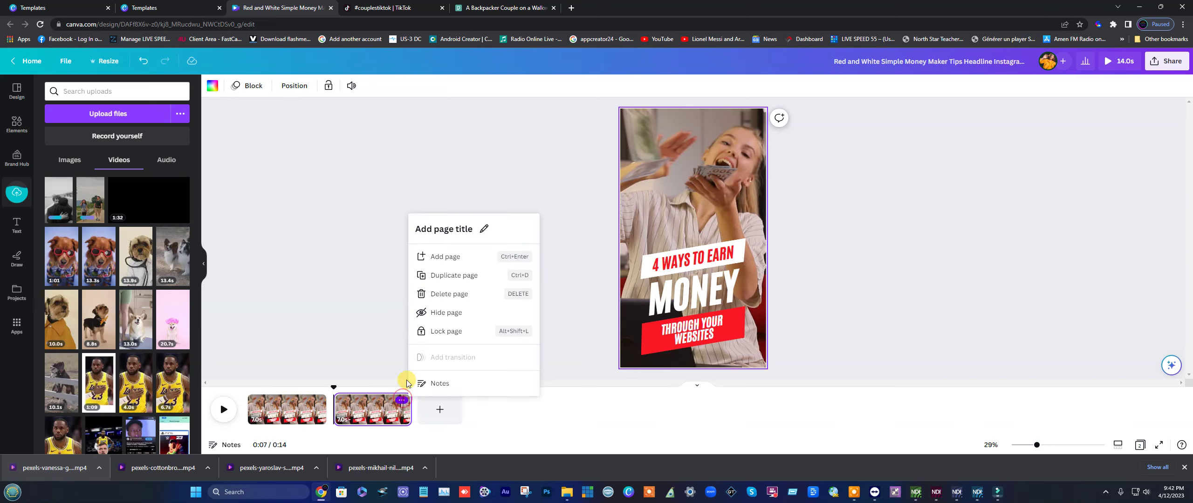
left_click(450, 277)
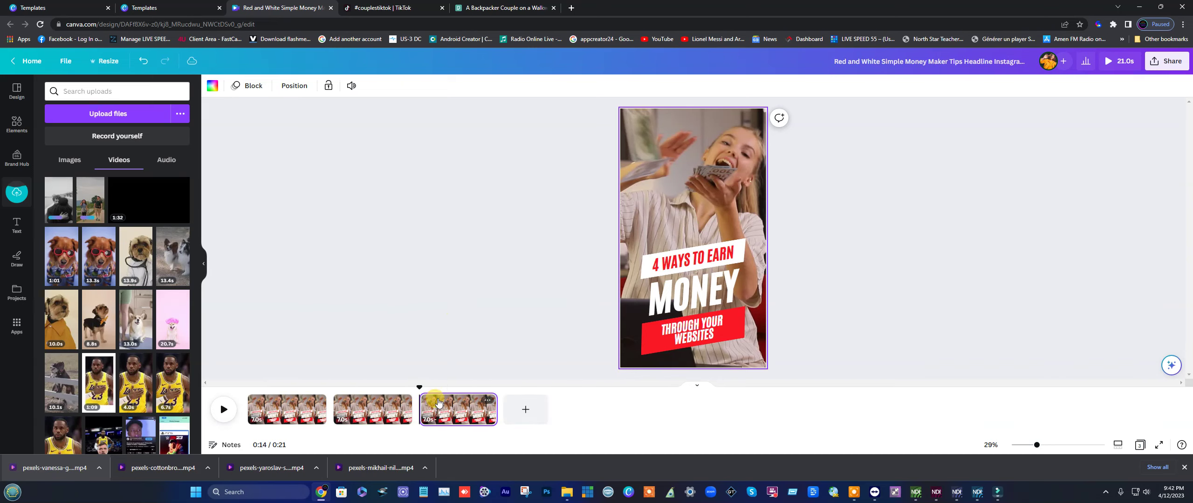
left_click(486, 401)
left_click(522, 276)
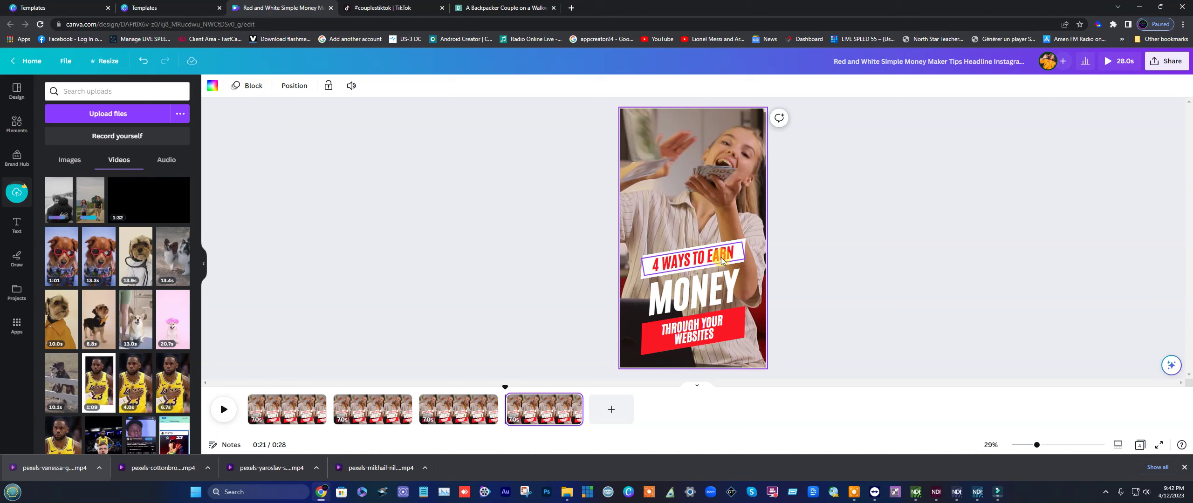
Step: Look over the #couplestiktok videos on TikTok for content ideas and return to the Canva design
left_click(421, 14)
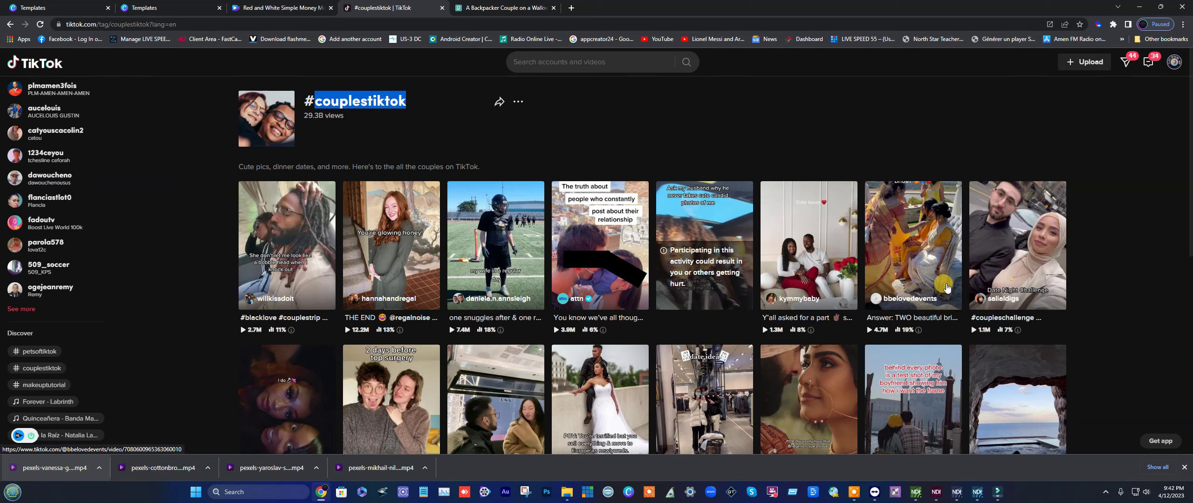
scroll(924, 355, "down", 2)
scroll(925, 355, "up", 2)
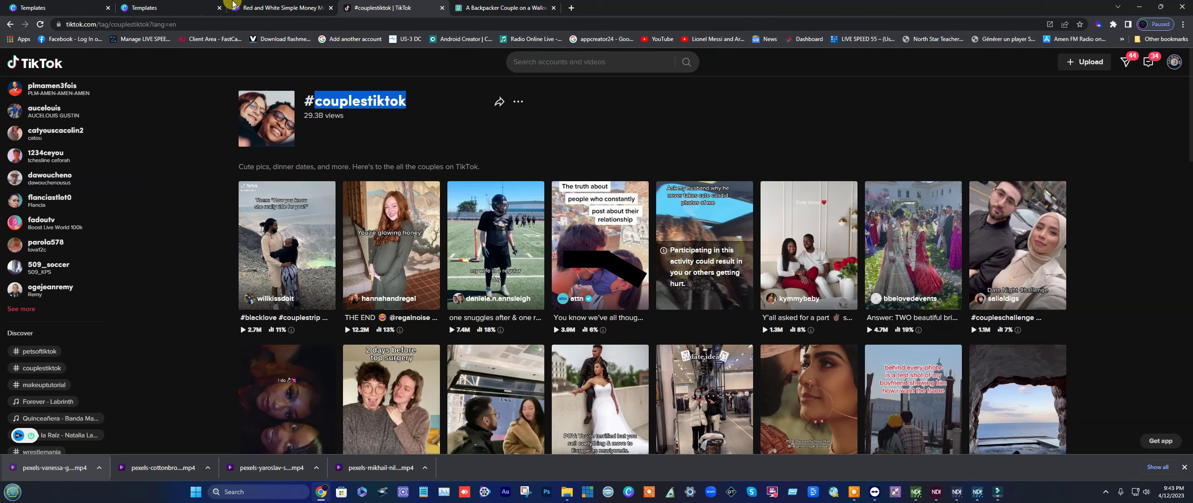
left_click(246, 7)
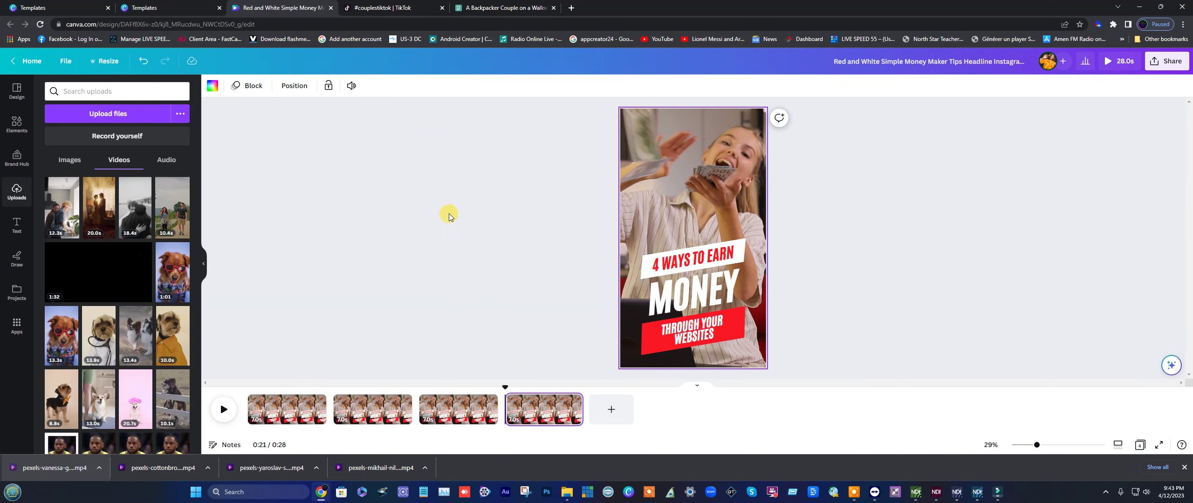
left_click(690, 154)
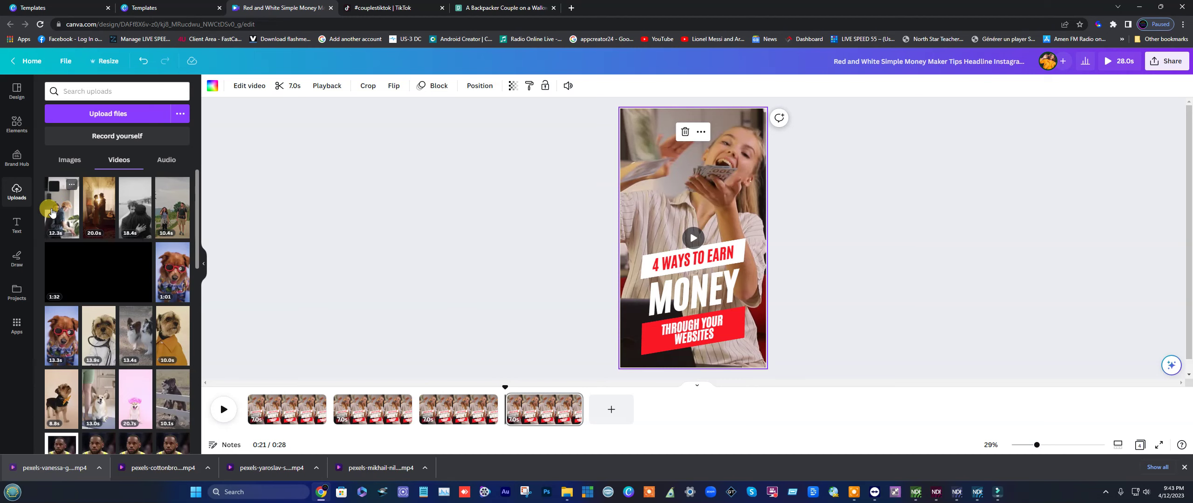
left_click(58, 211)
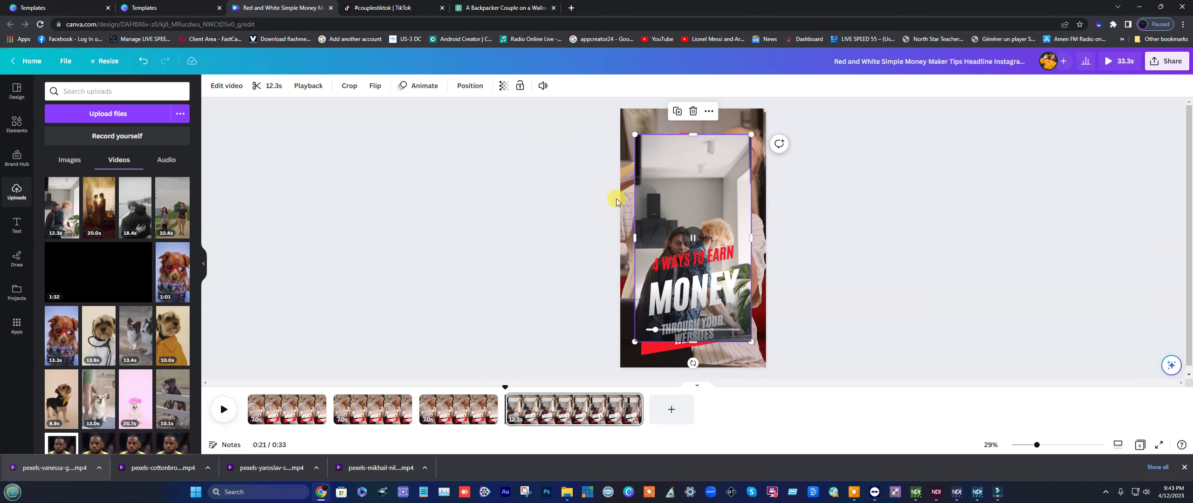
left_click(693, 112)
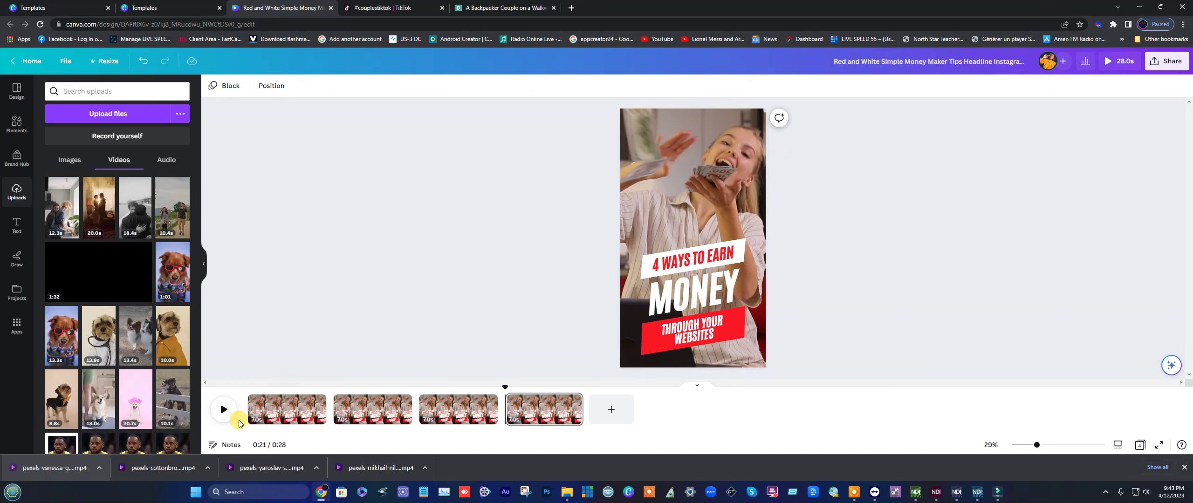
Step: On the first page, add the couple-in-the-kitchen video, delete the original money clip and set the new video as the background
left_click(268, 401)
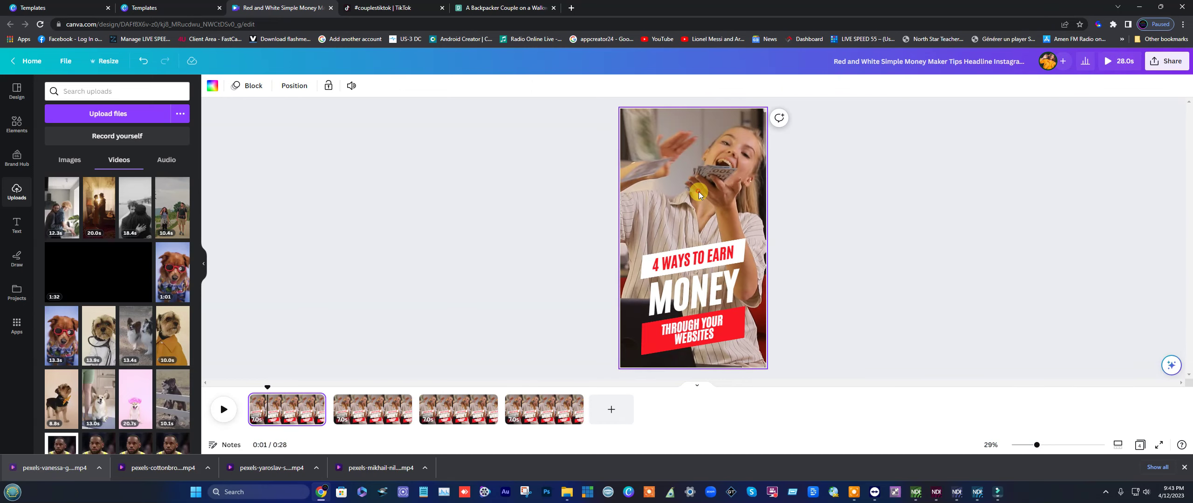
left_click(61, 198)
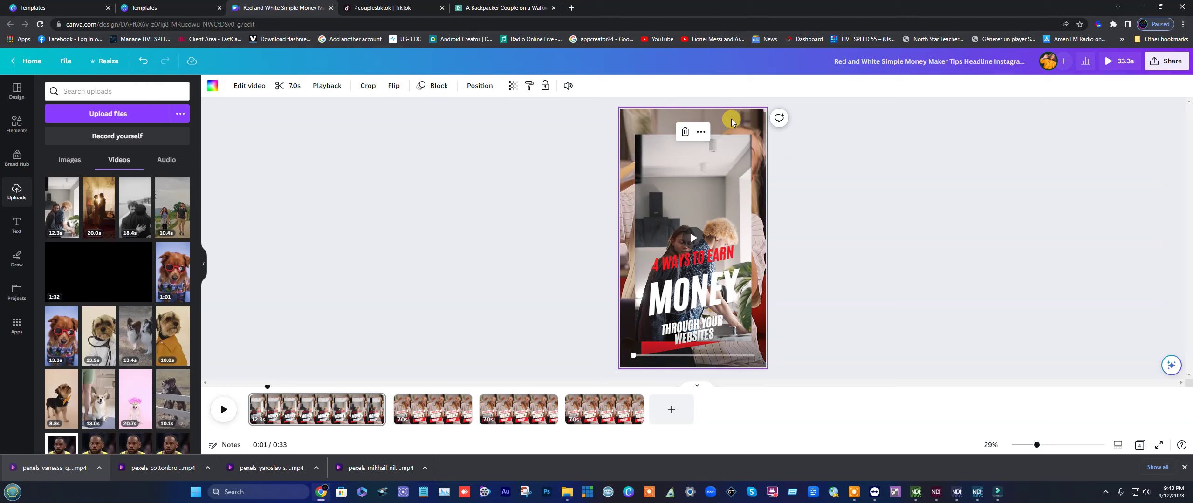
left_click(684, 132)
right_click(693, 150)
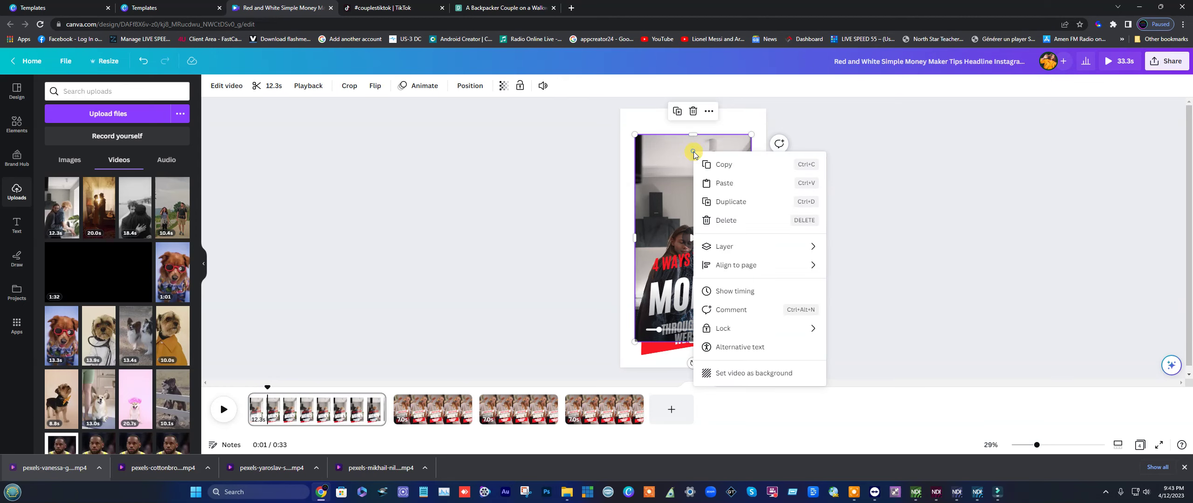
left_click(751, 373)
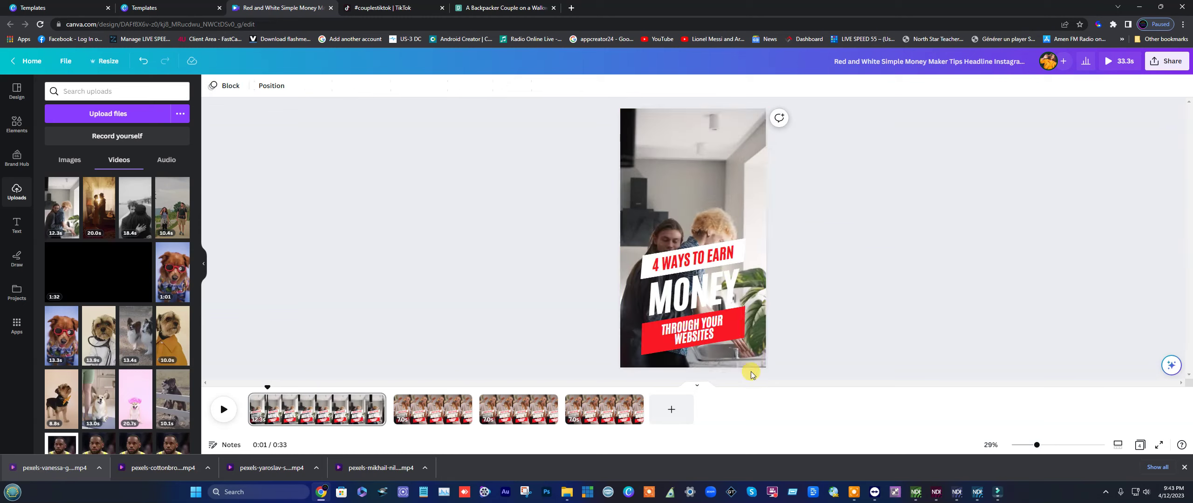
left_click(697, 202)
left_click(691, 238)
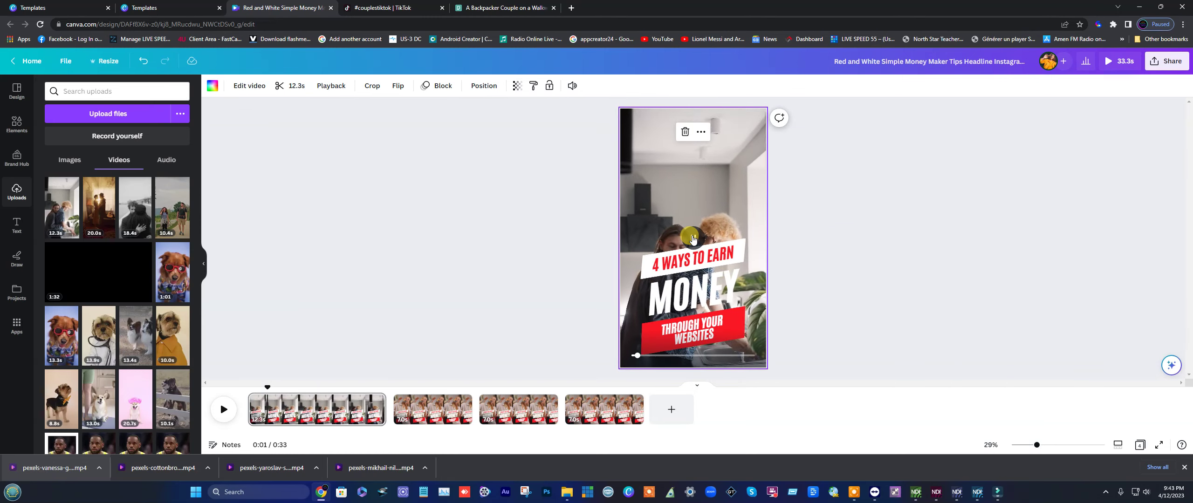
Step: Replace the second page's money clip with the video of the couple dancing in a smoky room, set as the background
left_click(413, 409)
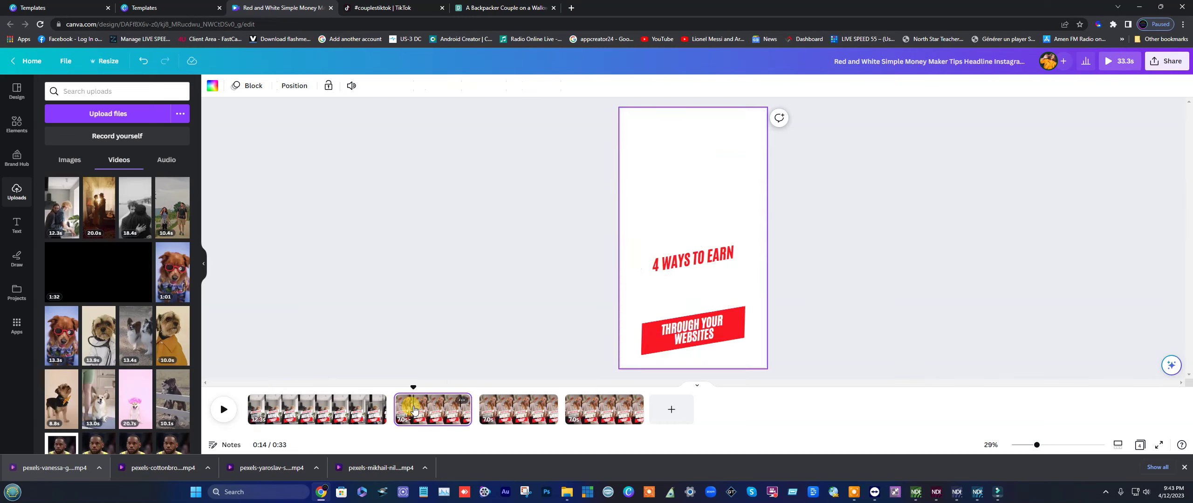
left_click(93, 213)
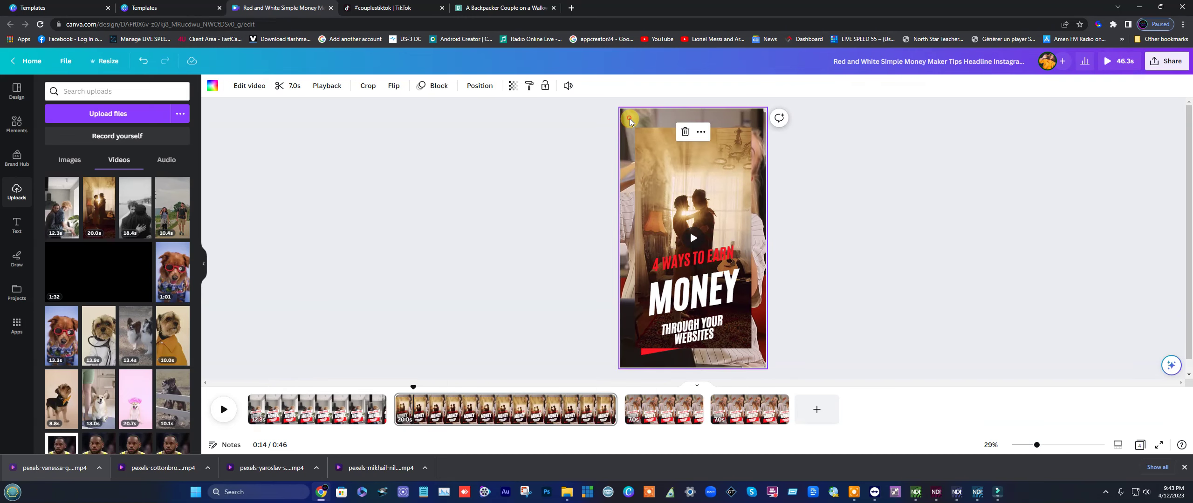
left_click(685, 131)
left_click(676, 152)
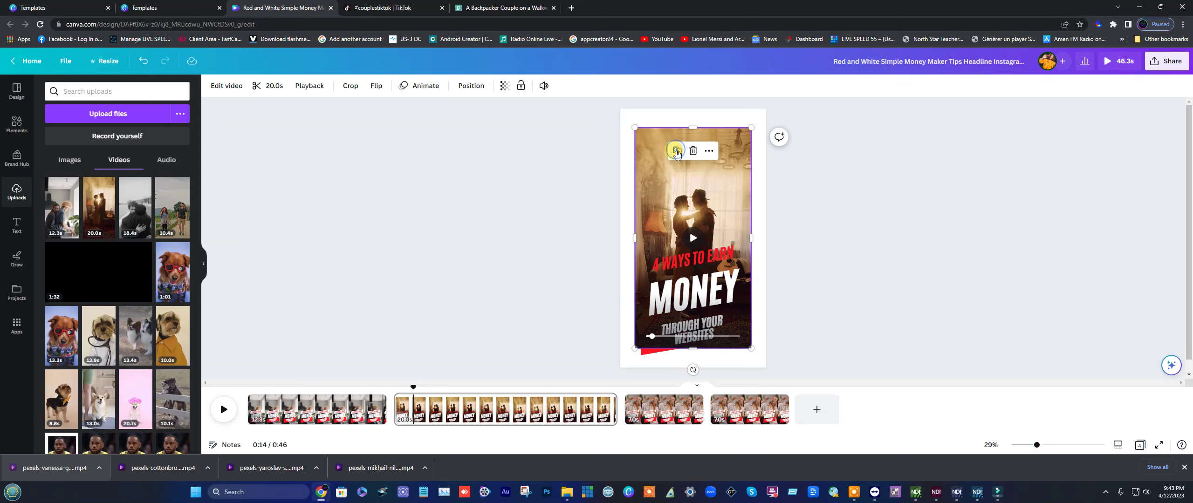
right_click(662, 157)
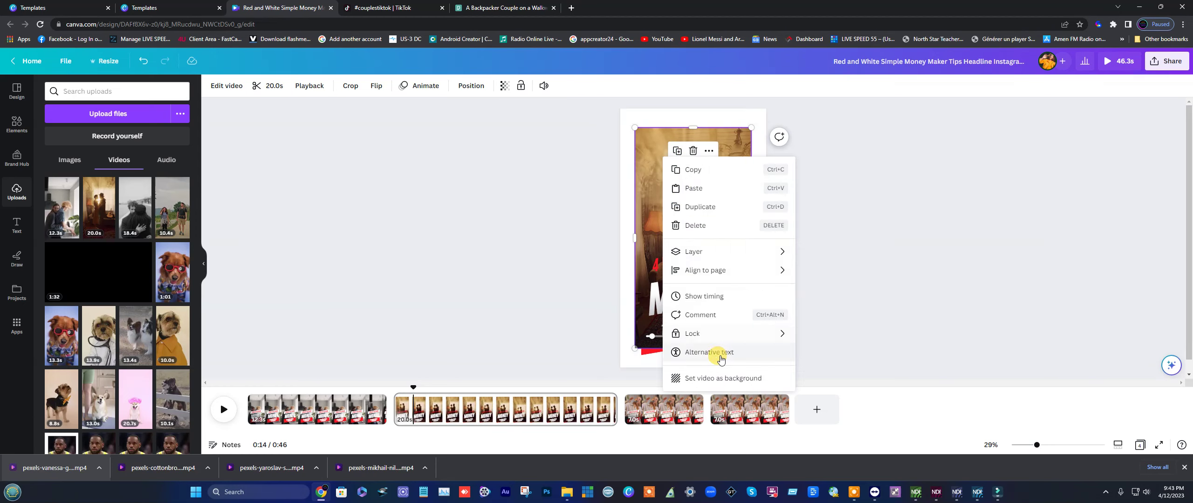
left_click(722, 378)
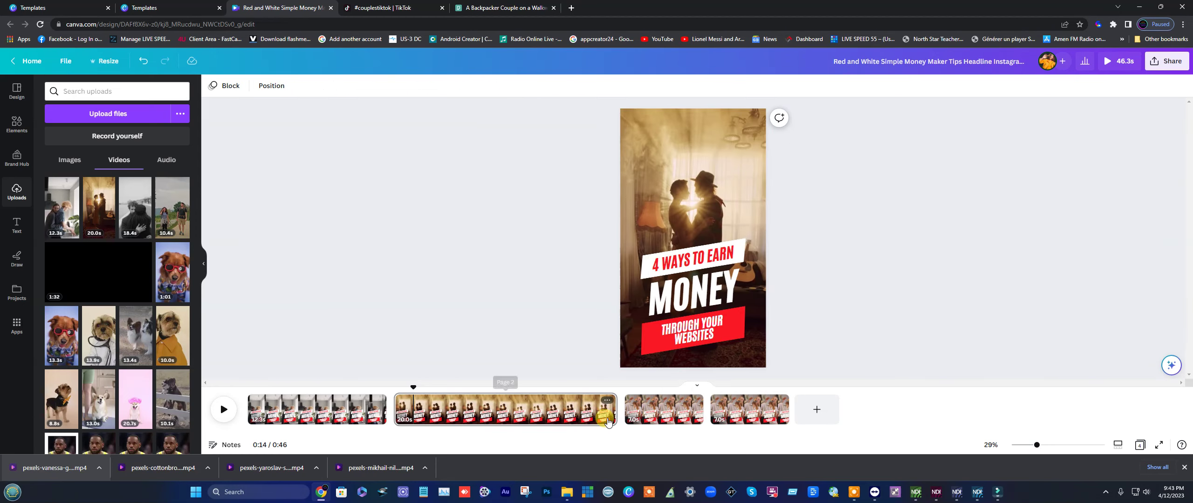
Step: Replace the third page's money clip with the black-and-white video of the hugging couple, set as the background
left_click(661, 413)
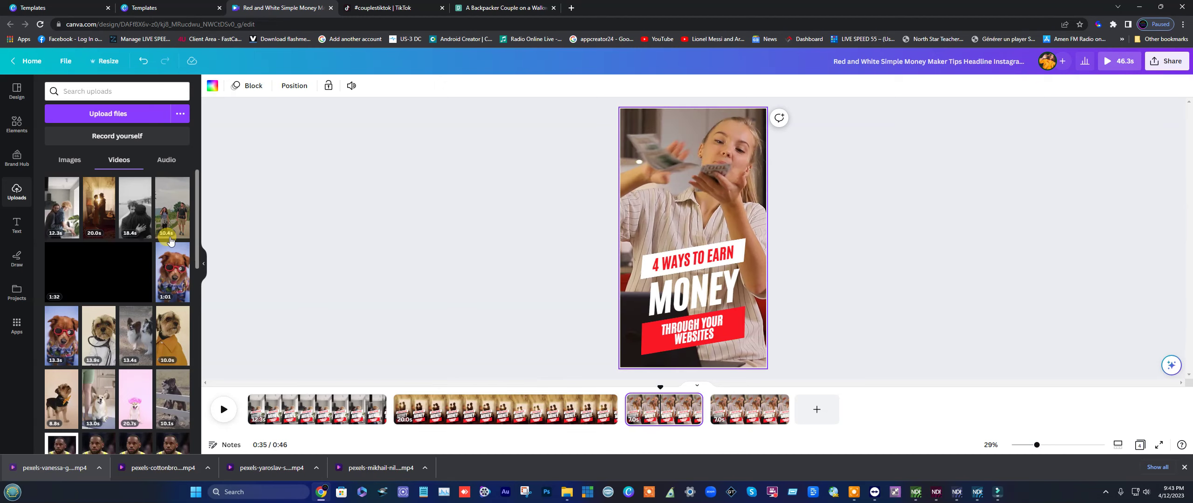
left_click(135, 216)
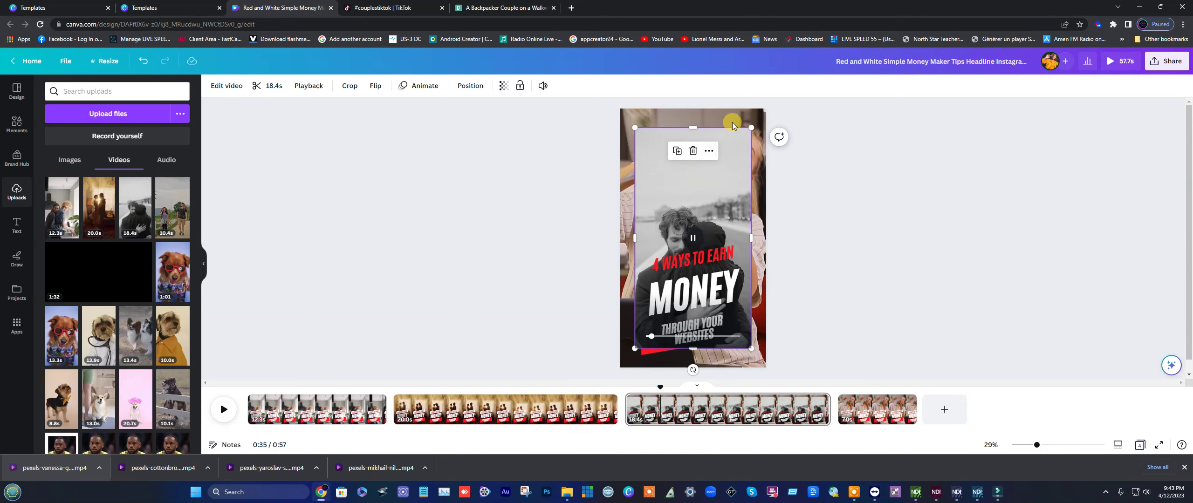
left_click(693, 139)
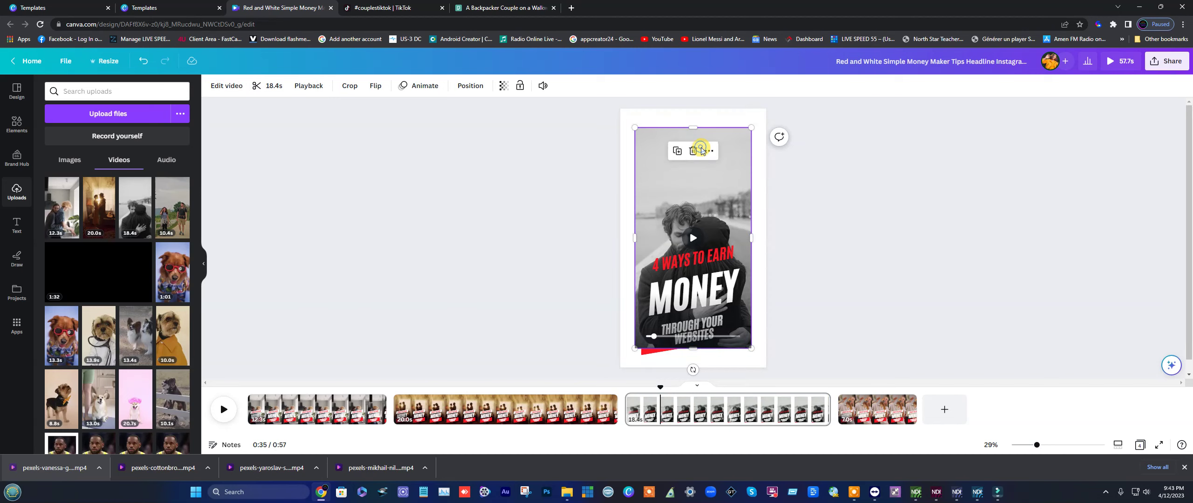
right_click(716, 191)
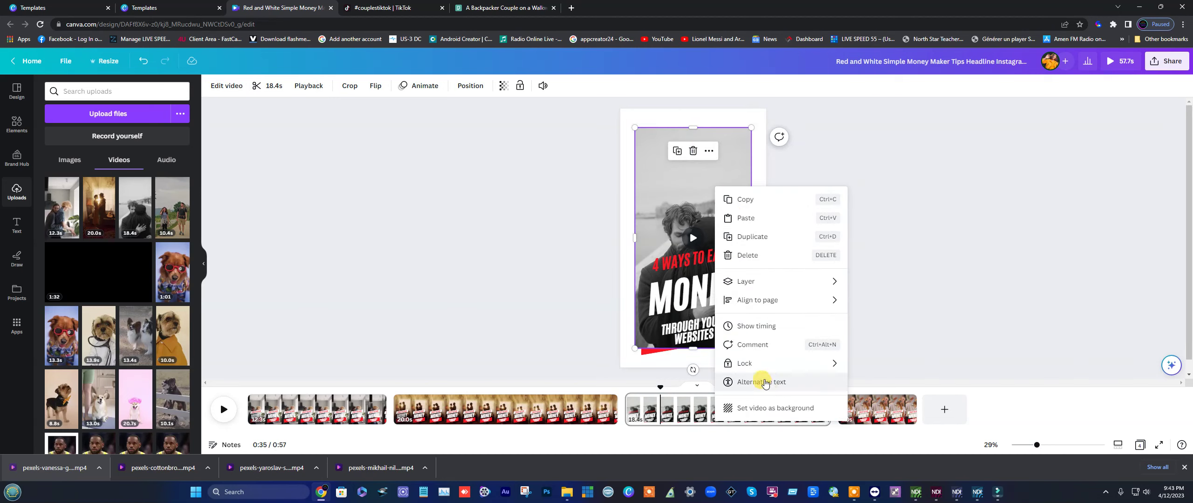
left_click(777, 408)
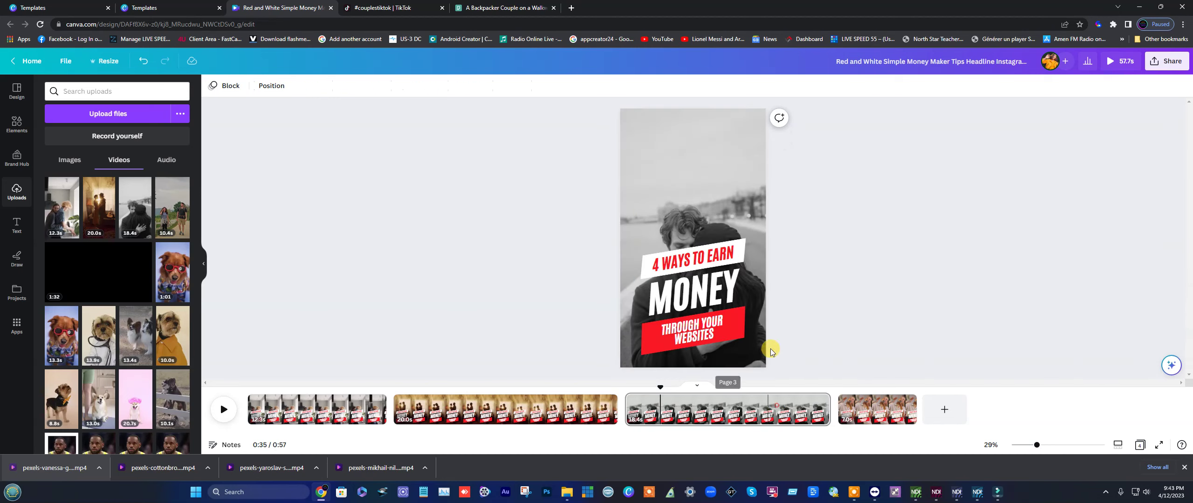
Step: Replace the fourth page's money clip with the video of the couple walking outdoors, set as the background
left_click(865, 411)
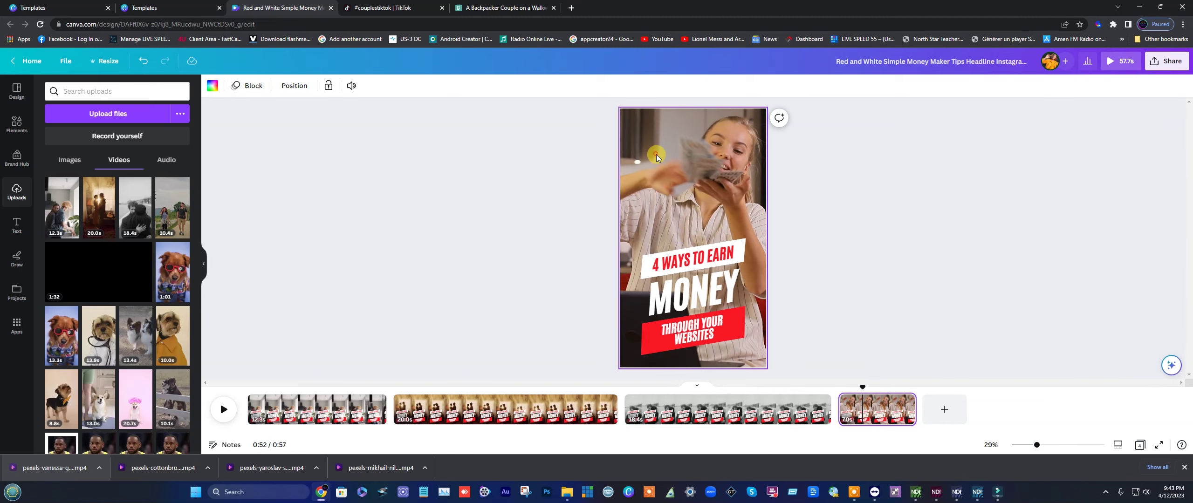
left_click(167, 209)
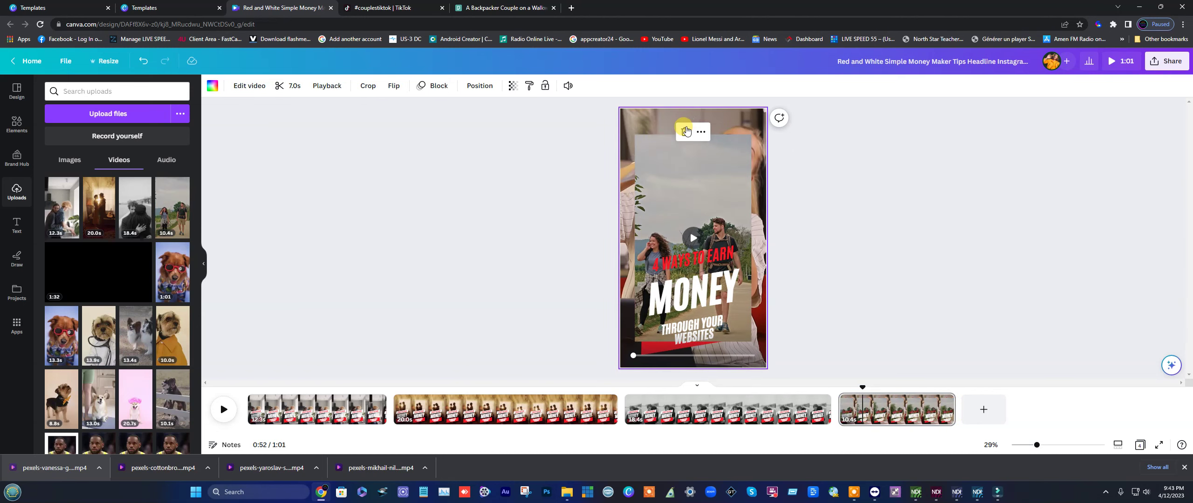
left_click(685, 131)
right_click(690, 164)
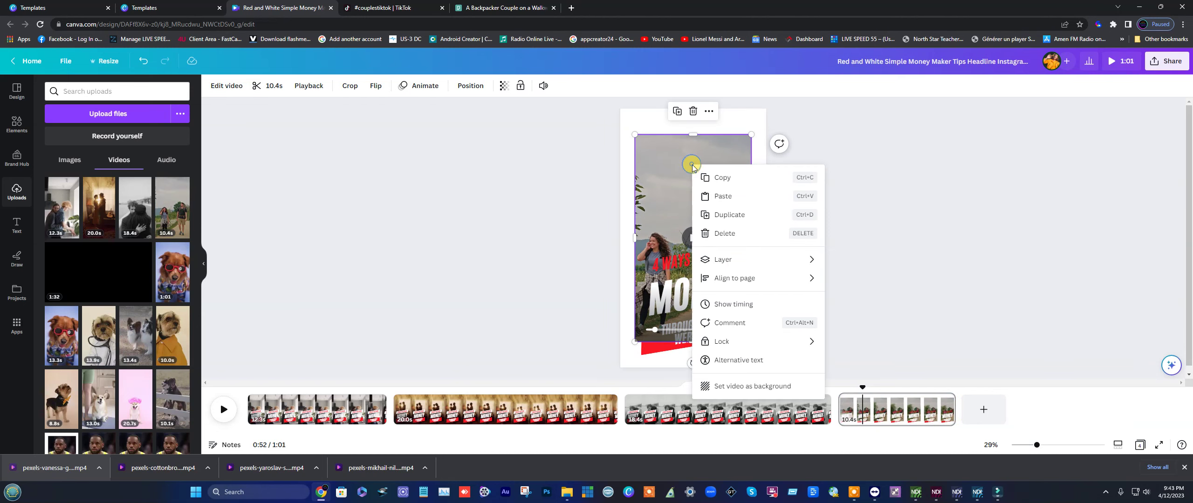
left_click(764, 387)
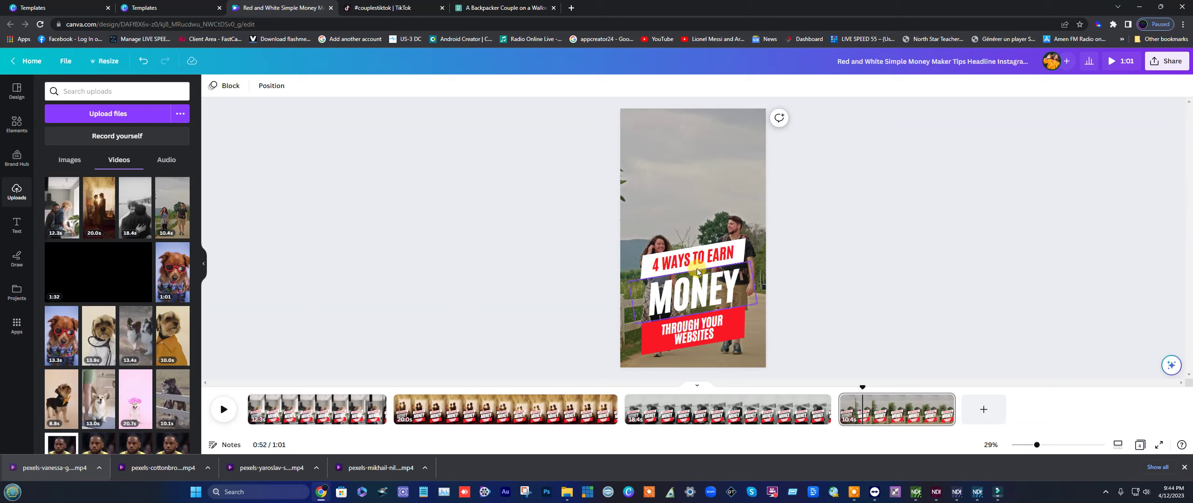
Step: On the first page, replace the "4 WAYS TO EARN" headline with "KOMAN OU KREYE"
left_click(259, 415)
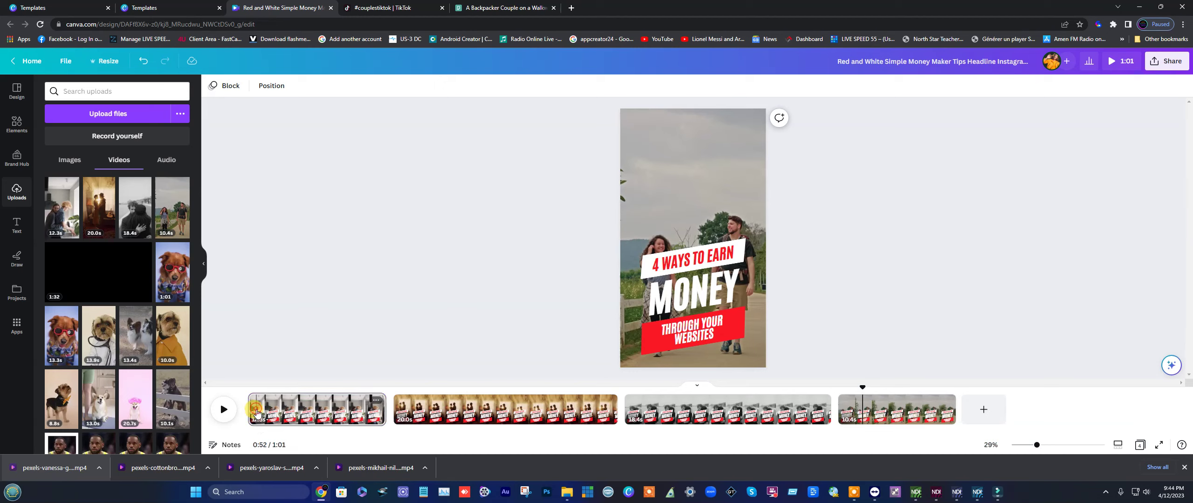
left_click(678, 266)
double_click(676, 262)
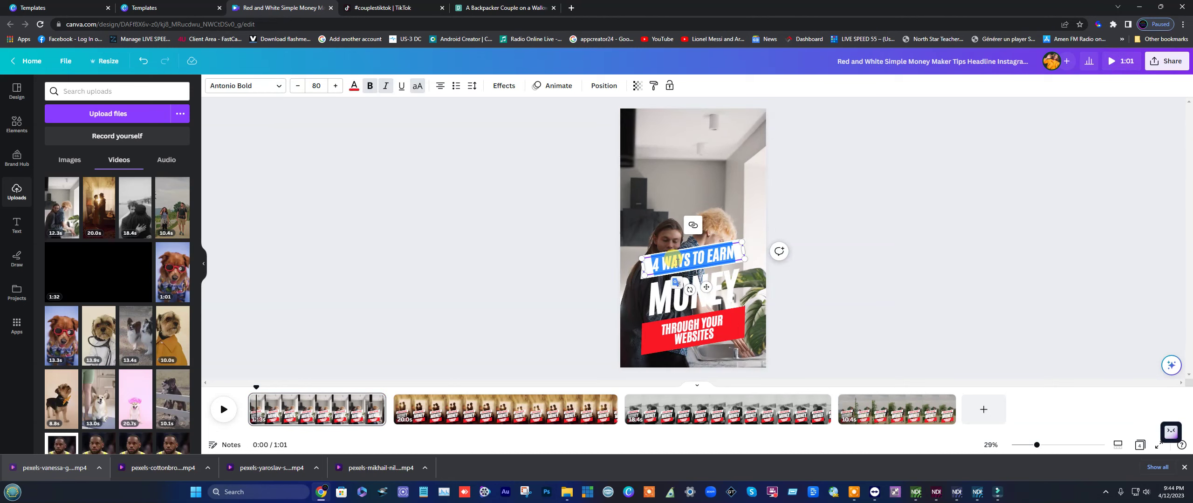
type("KOMA")
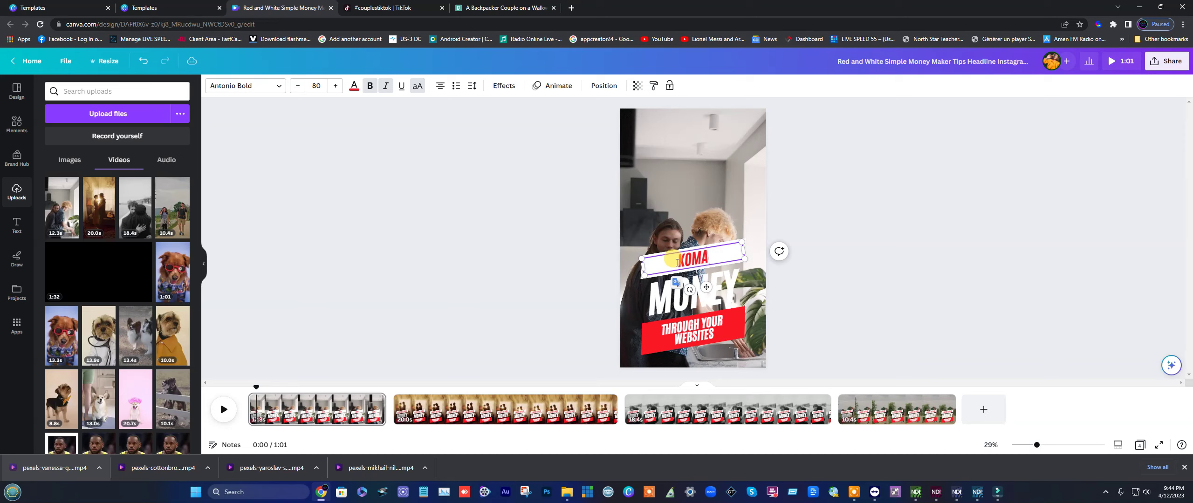
type("N P")
key("BackSpace")
type("OU")
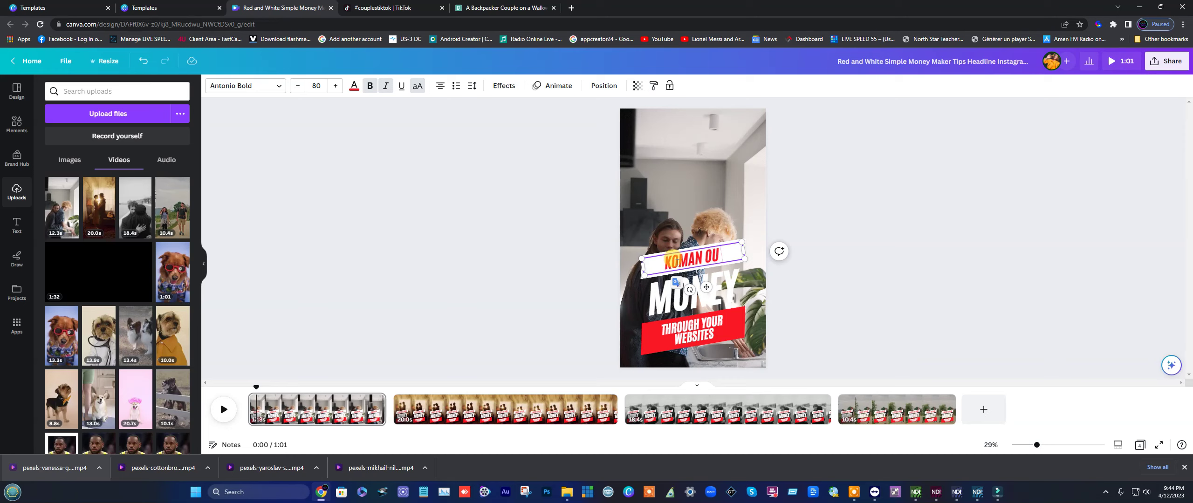
type(" KREYE")
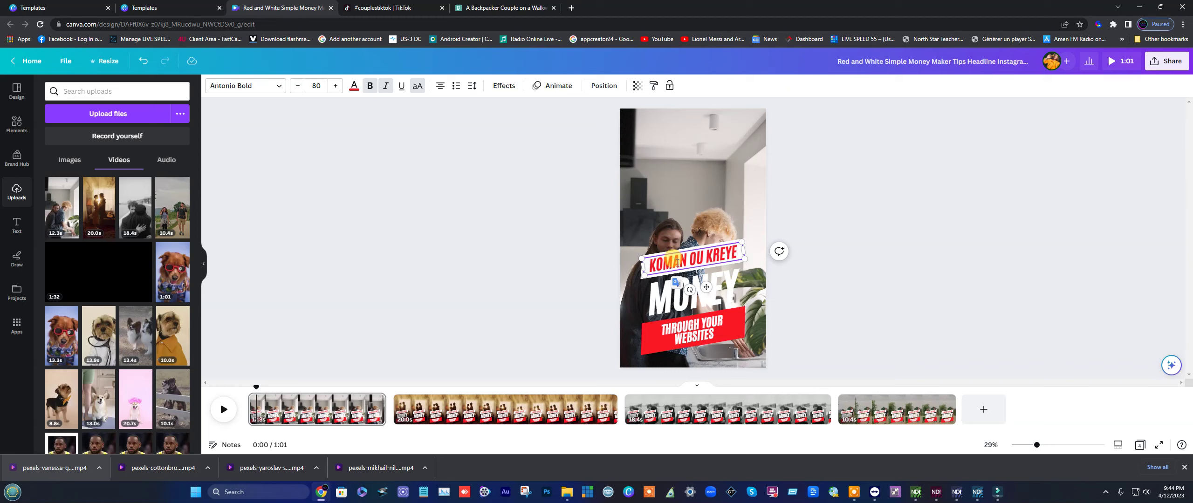
Step: Replace the word MONEY with "YON TIKTOK" and resize the text to size 167 so it fits on one line
left_click(667, 302)
double_click(667, 300)
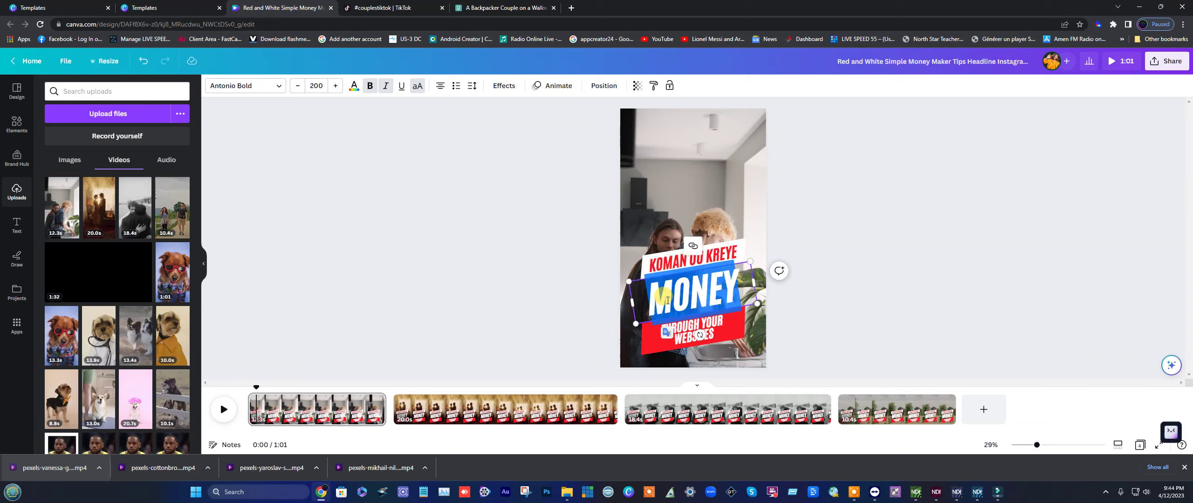
type("Y")
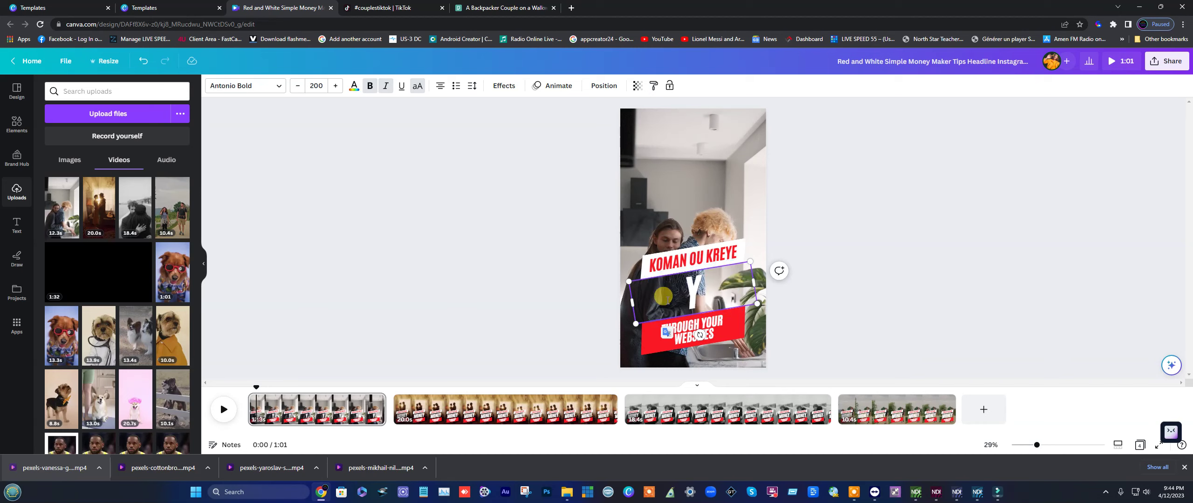
type("OU")
key("BackSpace")
type("N")
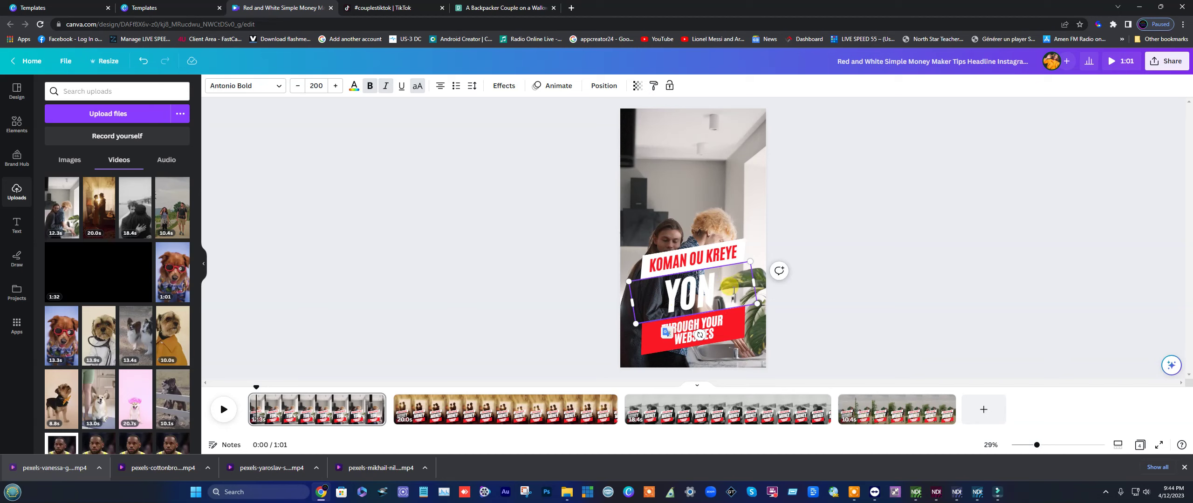
type("TIK")
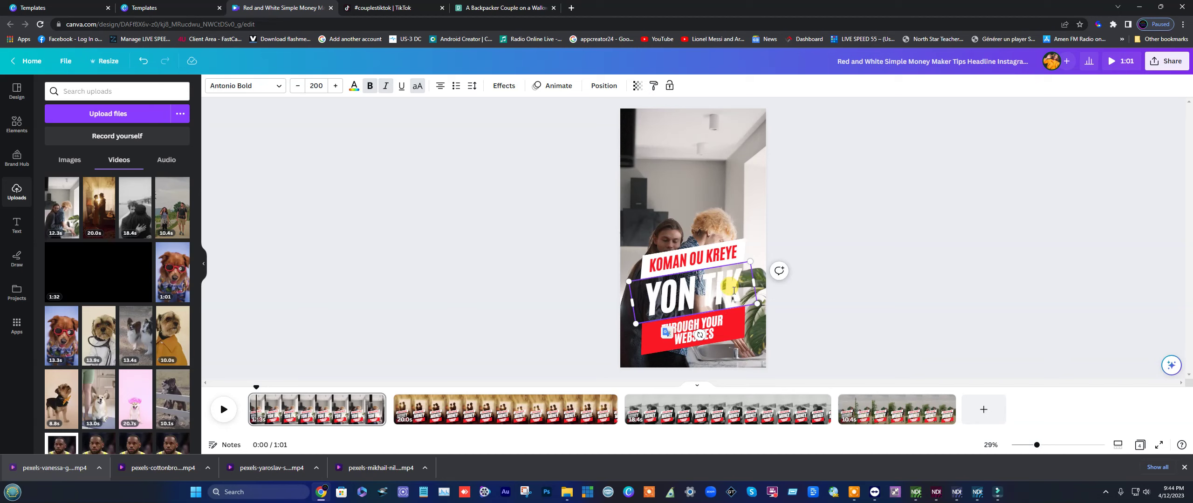
type("T")
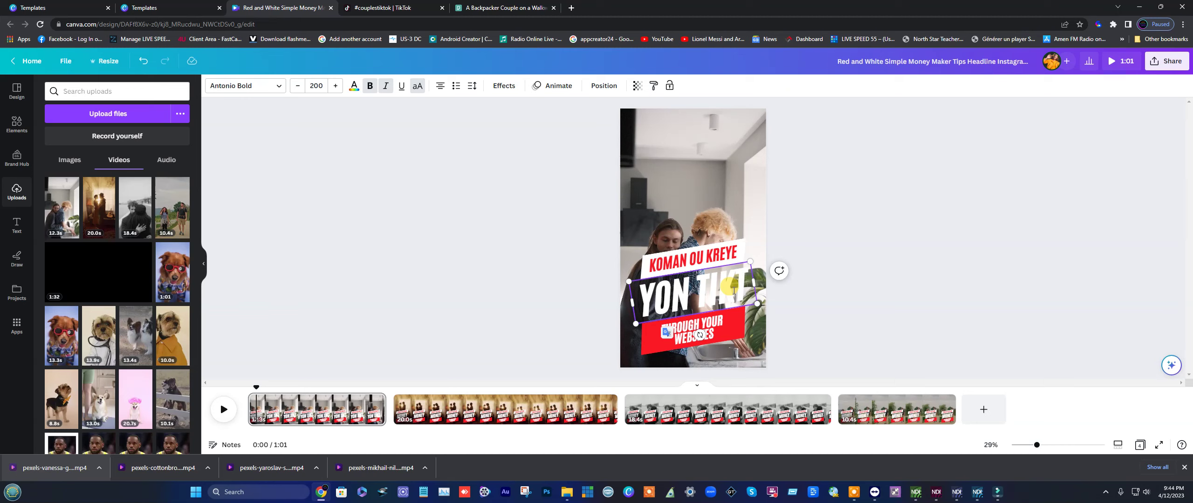
type("OK")
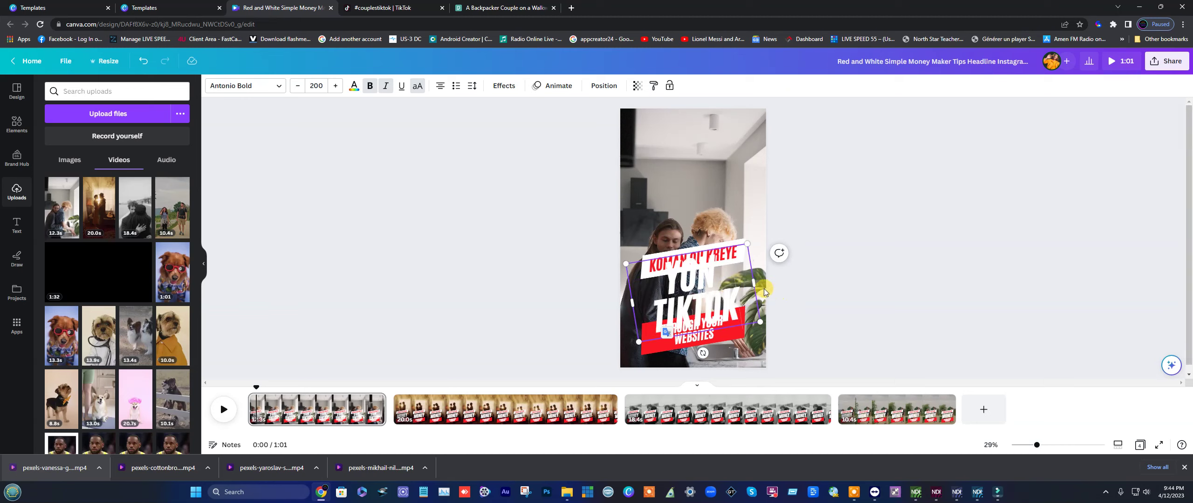
mouse_move(754, 283)
left_mouse_down()
mouse_move(804, 274)
mouse_move(791, 257)
mouse_move(743, 286)
left_mouse_up()
left_click(841, 271)
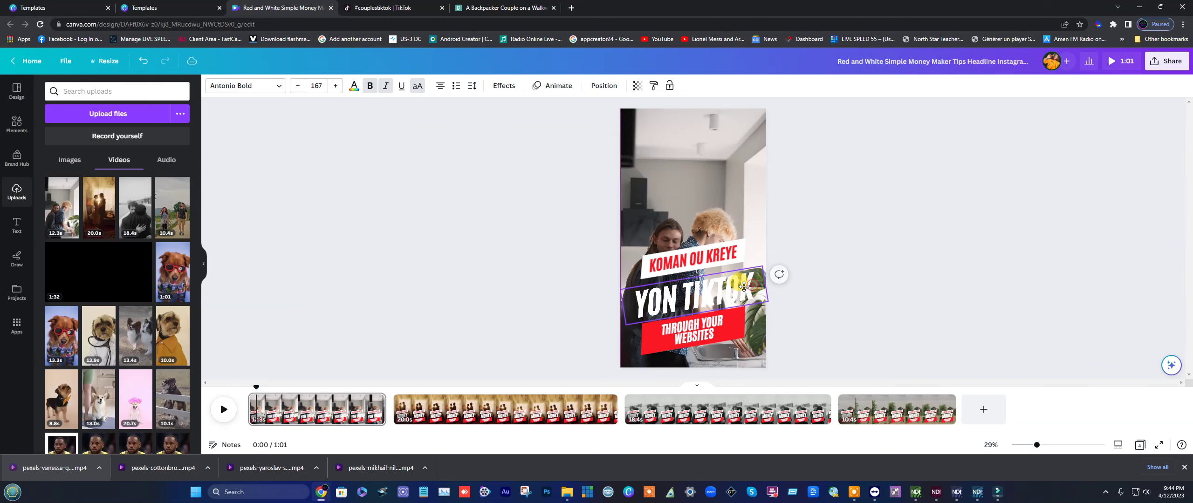
Step: Replace the "THROUGH YOUR WEBSITES" text in the red banner with "VIDEO"
double_click(713, 321)
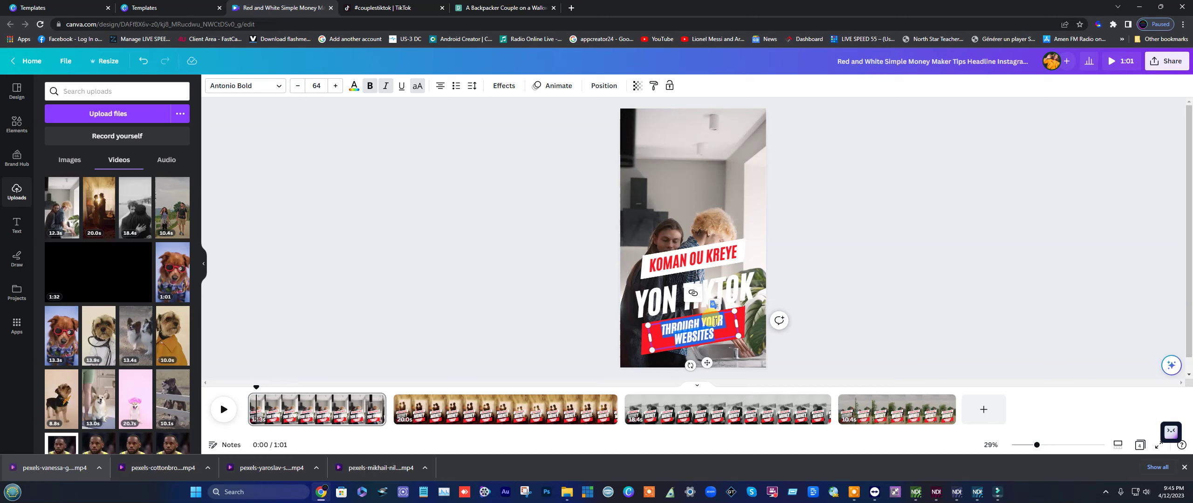
type("V")
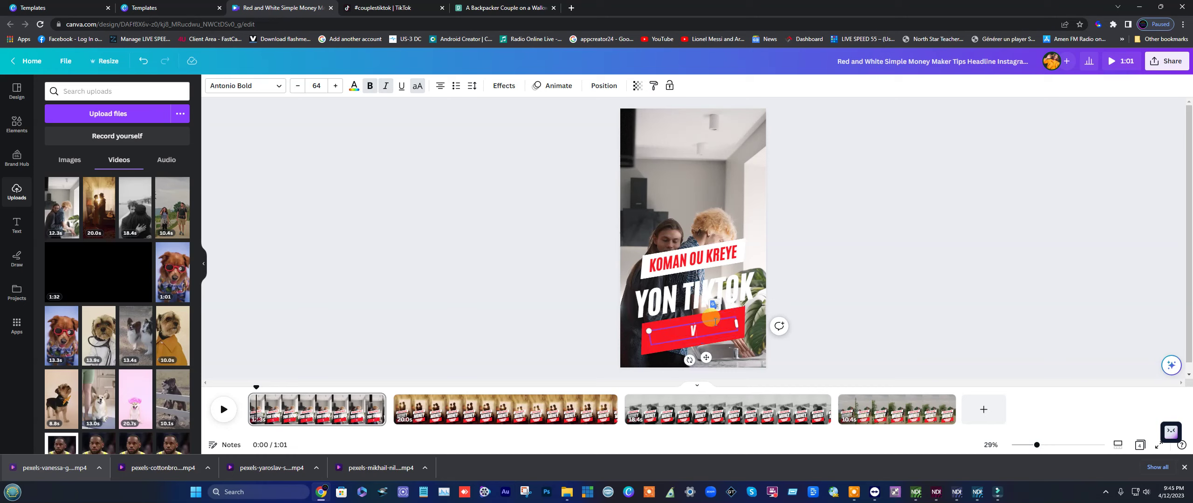
type("IDEO")
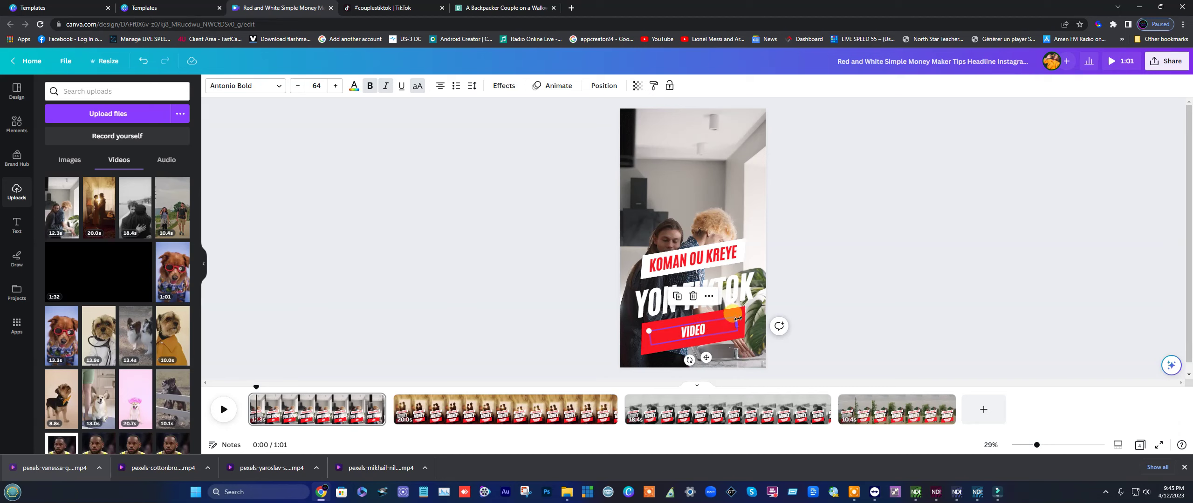
Step: Enlarge the VIDEO text to size 163 and position it centred over the red banner
left_click(335, 86)
left_click(335, 86)
left_click(335, 85)
left_click(335, 85)
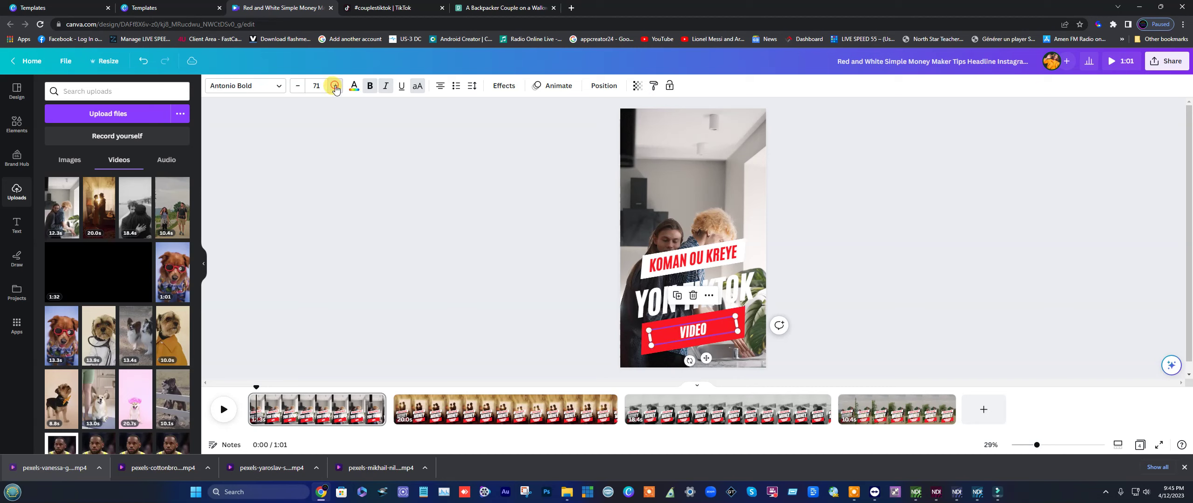
left_click(659, 333)
left_click_drag(647, 331, 586, 348)
left_click_drag(694, 335, 692, 334)
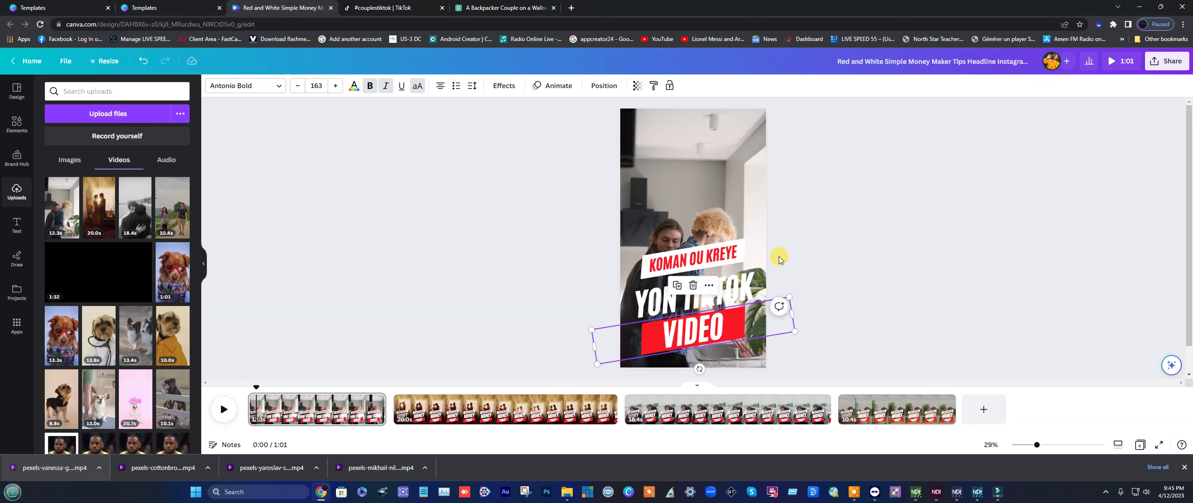
Step: Apply the Outline text effect to VIDEO with the outline colour black (#000000)
left_click(495, 89)
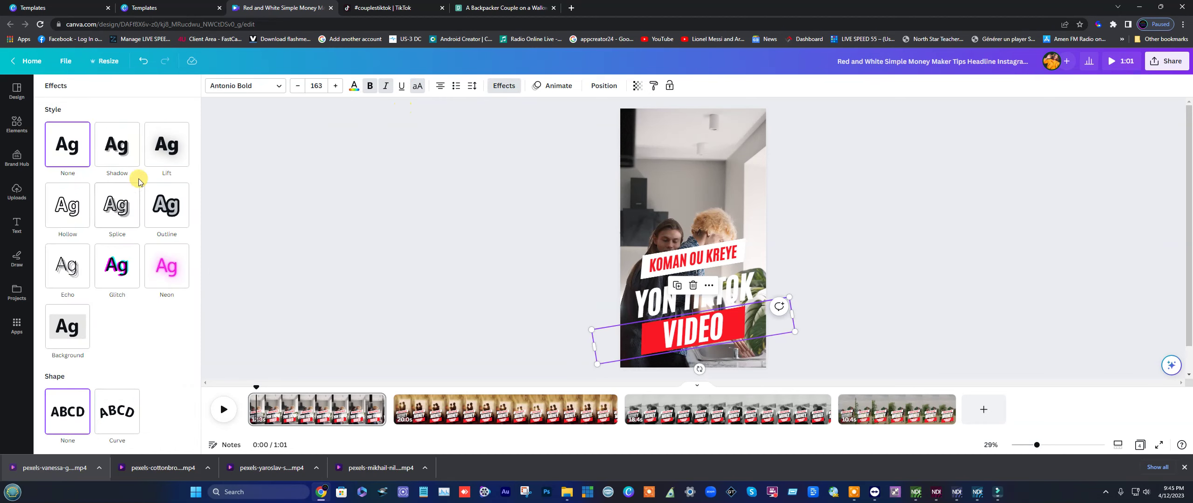
left_click(172, 207)
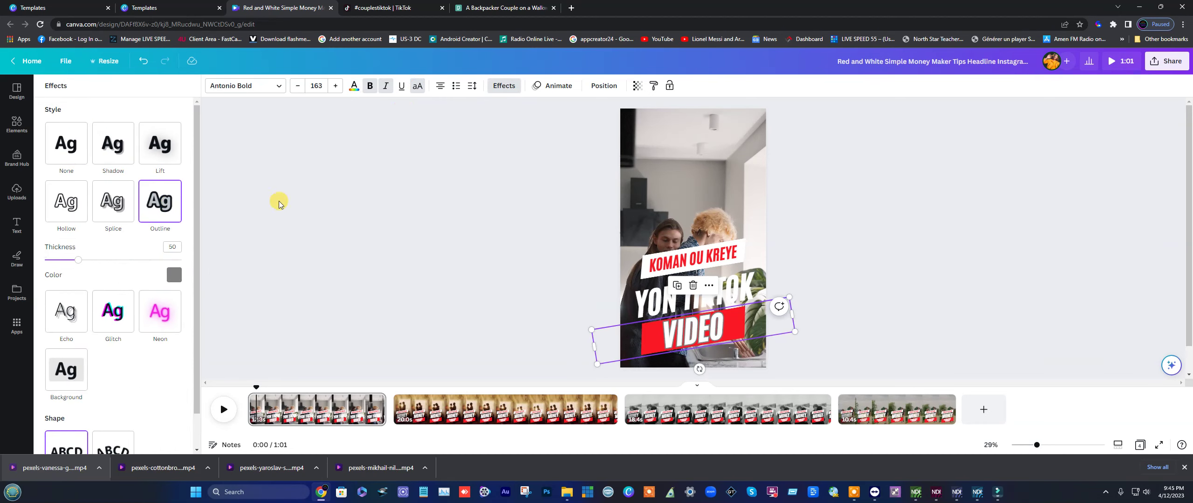
left_click(171, 275)
left_click(52, 425)
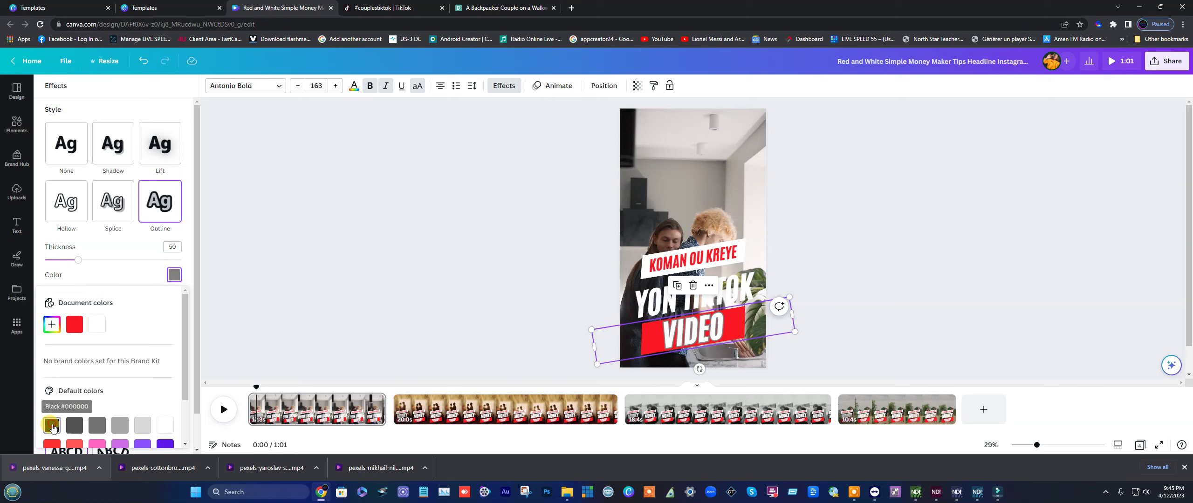
left_click(924, 274)
left_click(818, 250)
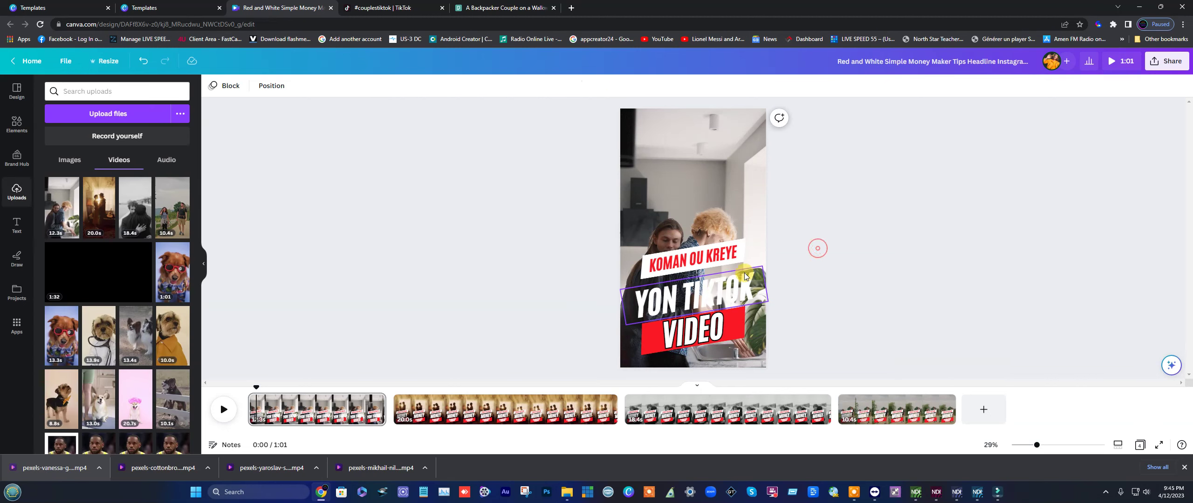
Step: Reduce the "YON TIKTOK" text to size 157 and insert "ME" at the start of the "KOMAN OU KREYE" headline
left_click(704, 297)
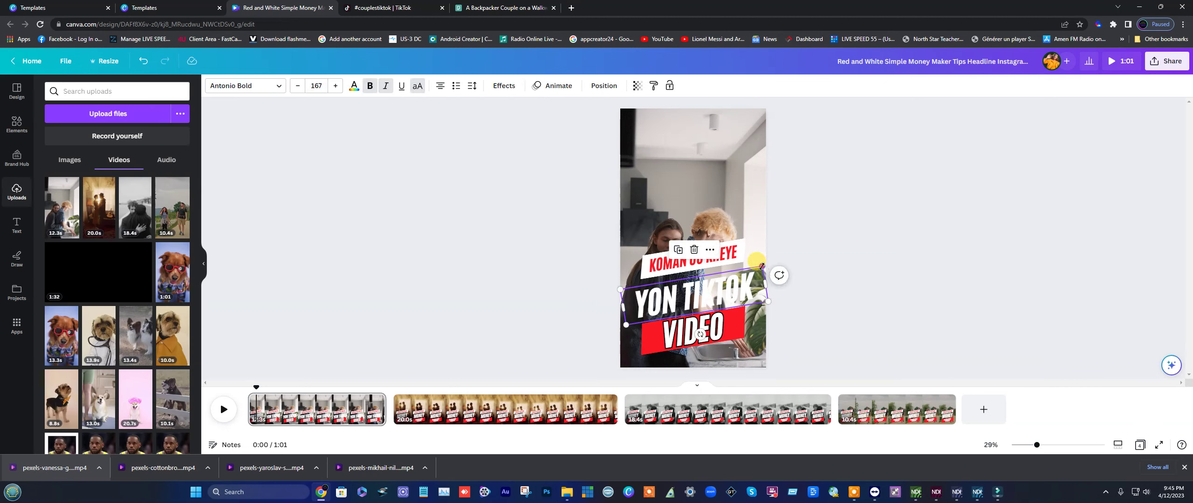
left_click_drag(762, 266, 754, 269)
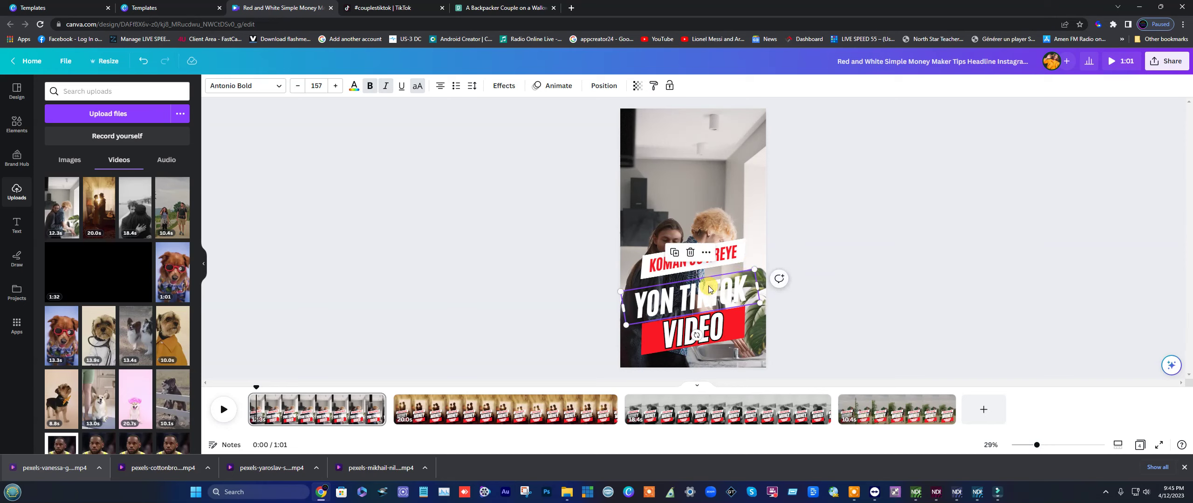
left_click(655, 267)
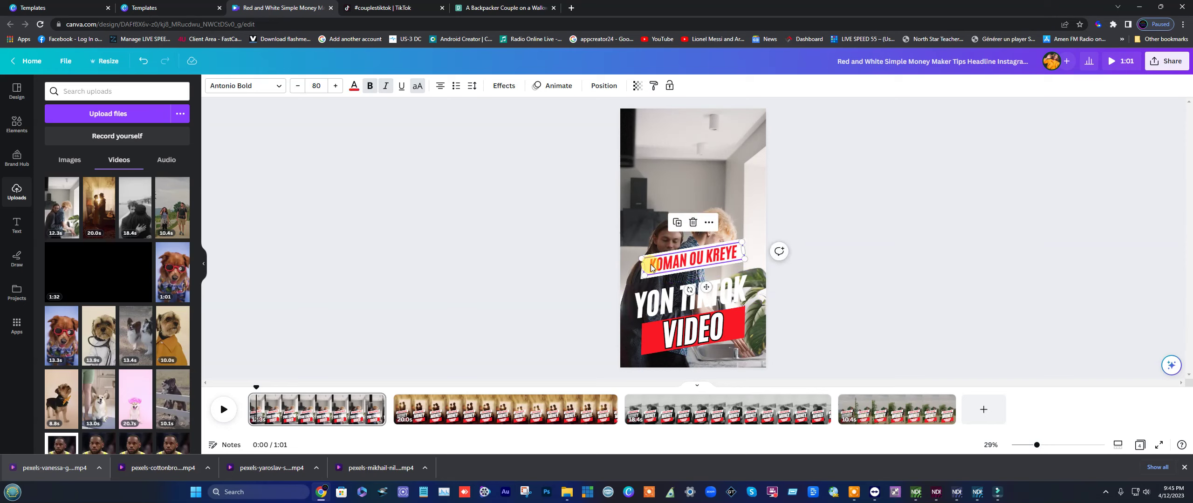
left_click(651, 265)
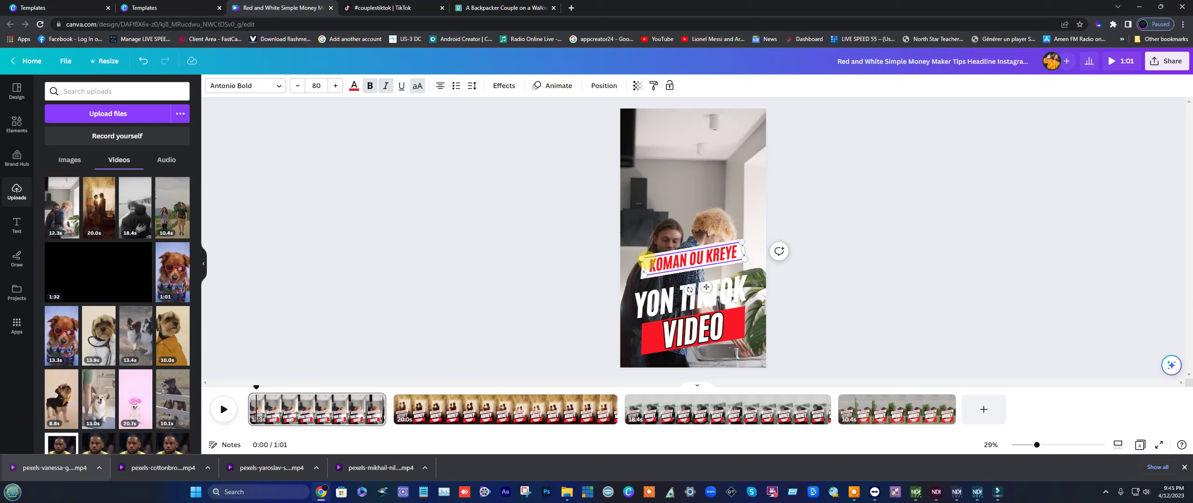
type("ME")
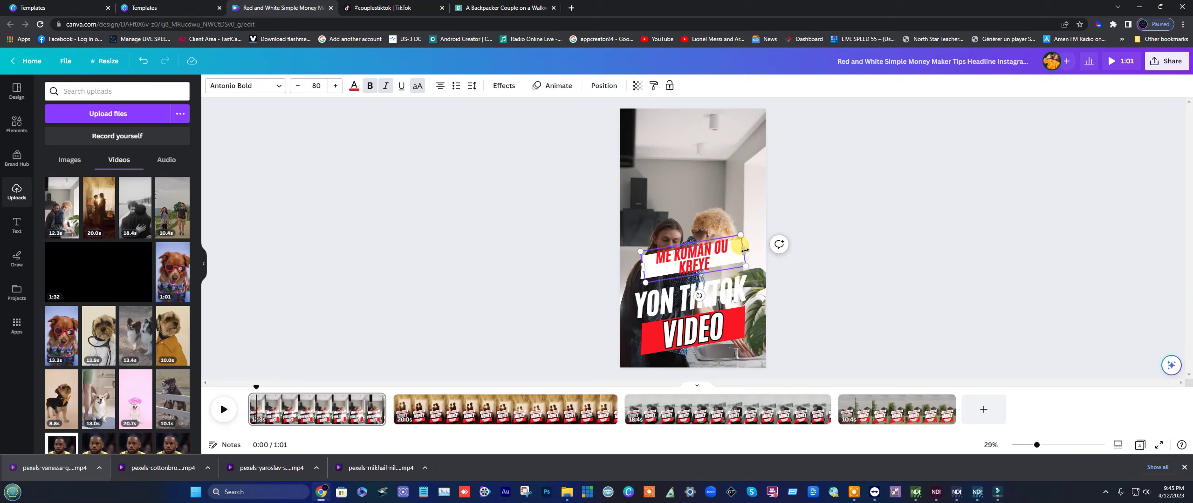
Step: Reduce the "ME KOMAN OU KREYE" headline to size 71.2 so it fits on one line inside the white banner
mouse_move(744, 250)
left_mouse_down()
mouse_move(757, 241)
mouse_move(744, 244)
left_mouse_up()
left_click(846, 236)
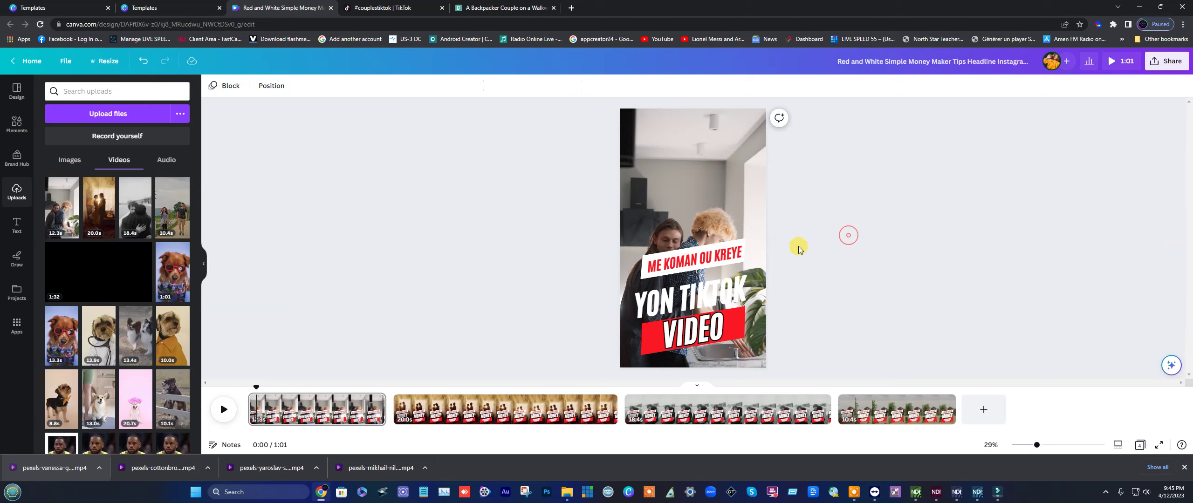
left_click(736, 254)
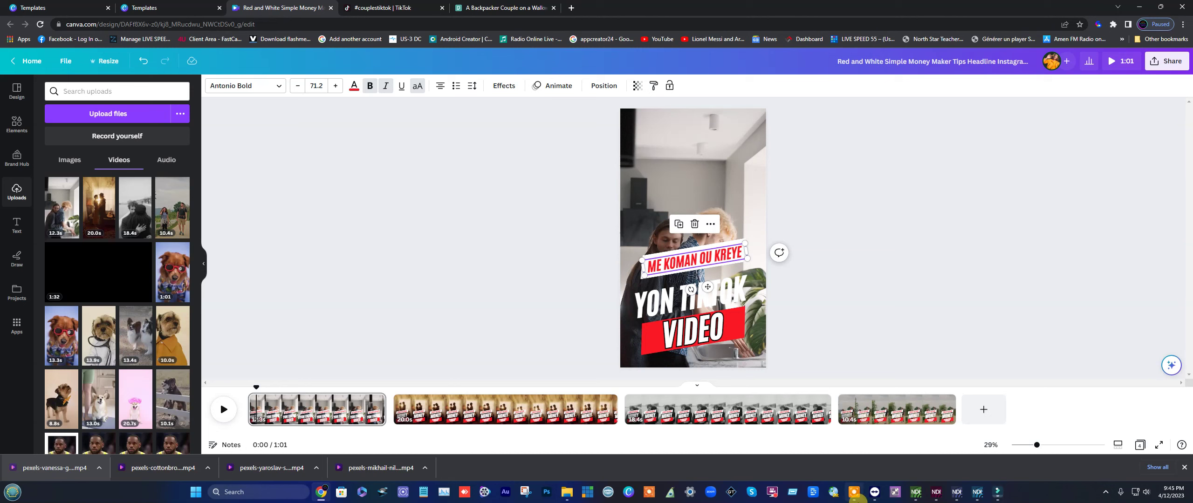
left_click(854, 491)
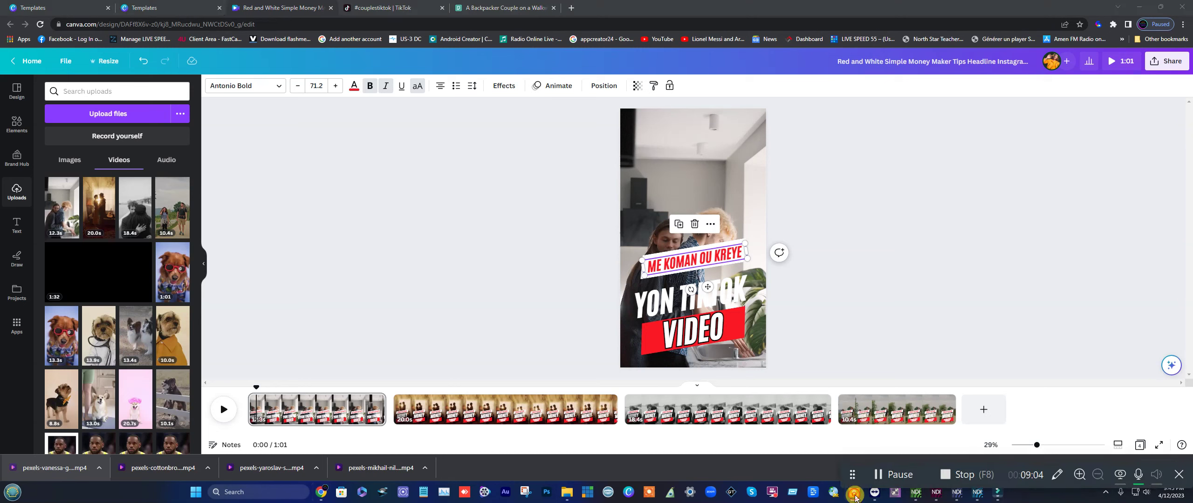
left_click(878, 467)
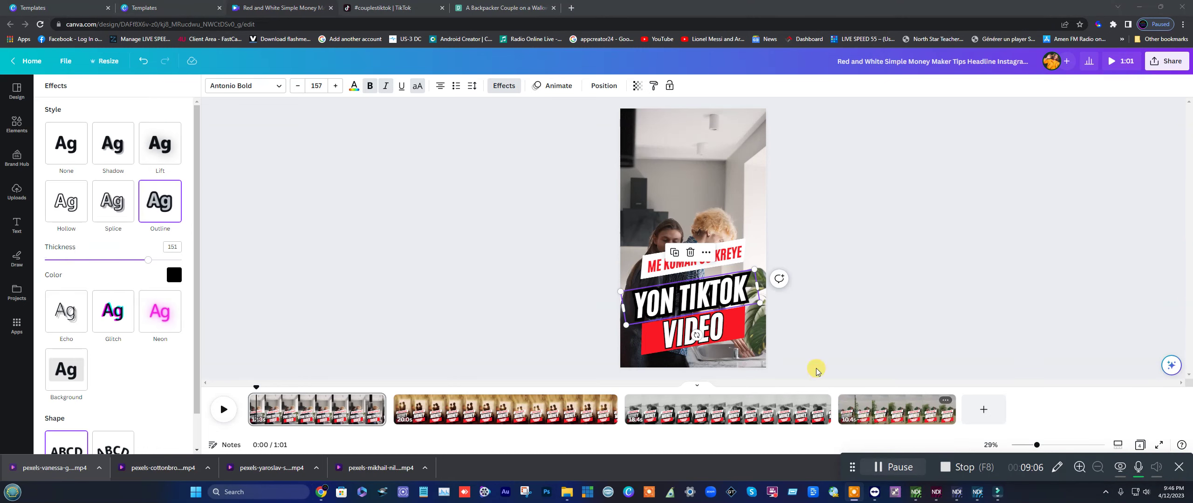
left_click(847, 235)
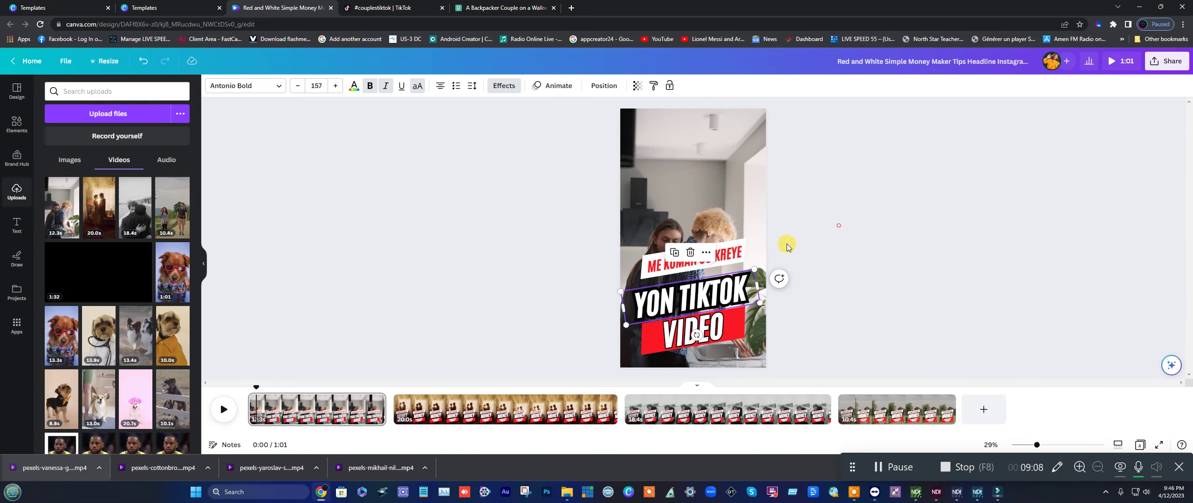
left_click(761, 239)
left_click(720, 256)
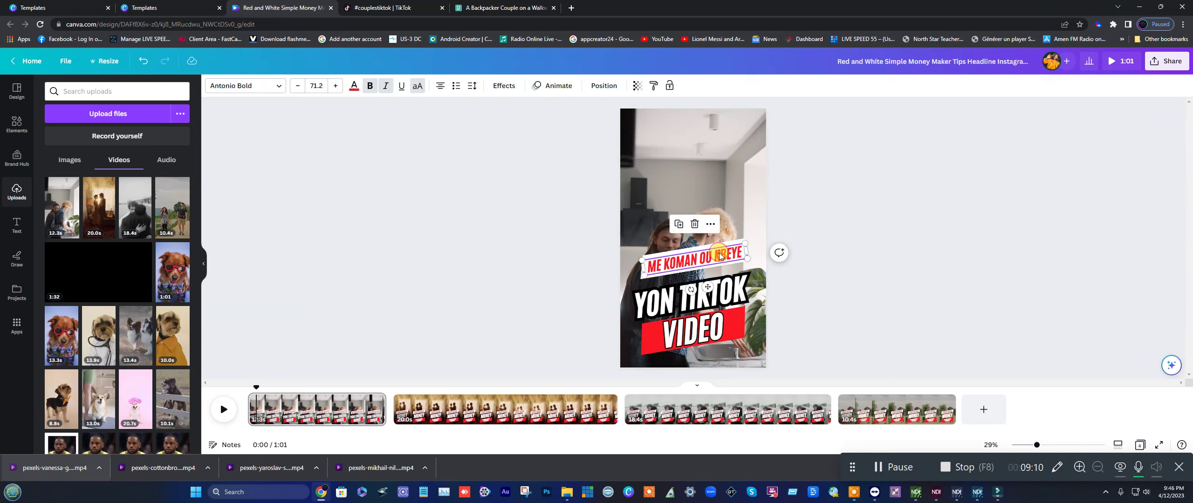
left_click(845, 238)
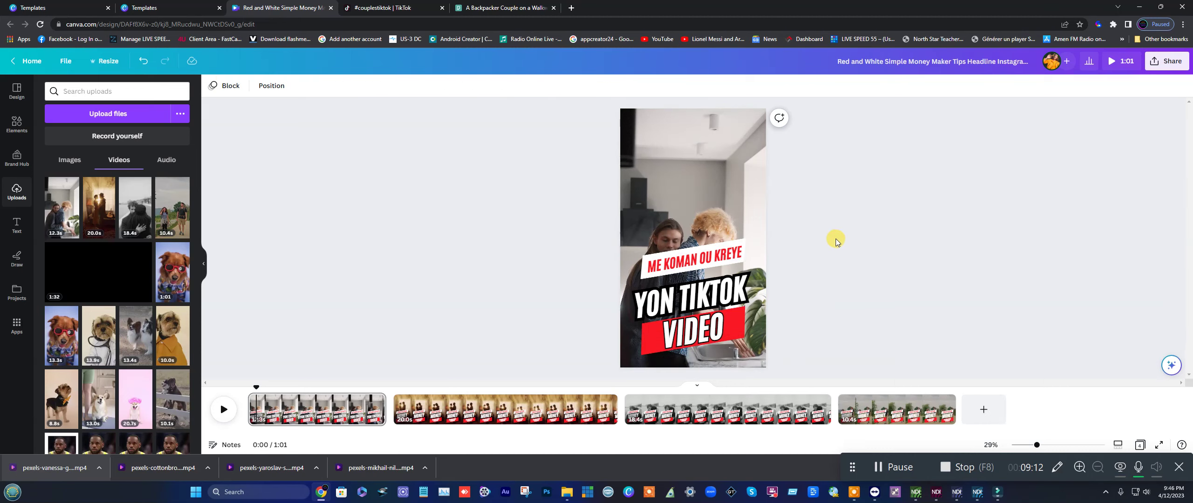
left_click(731, 253)
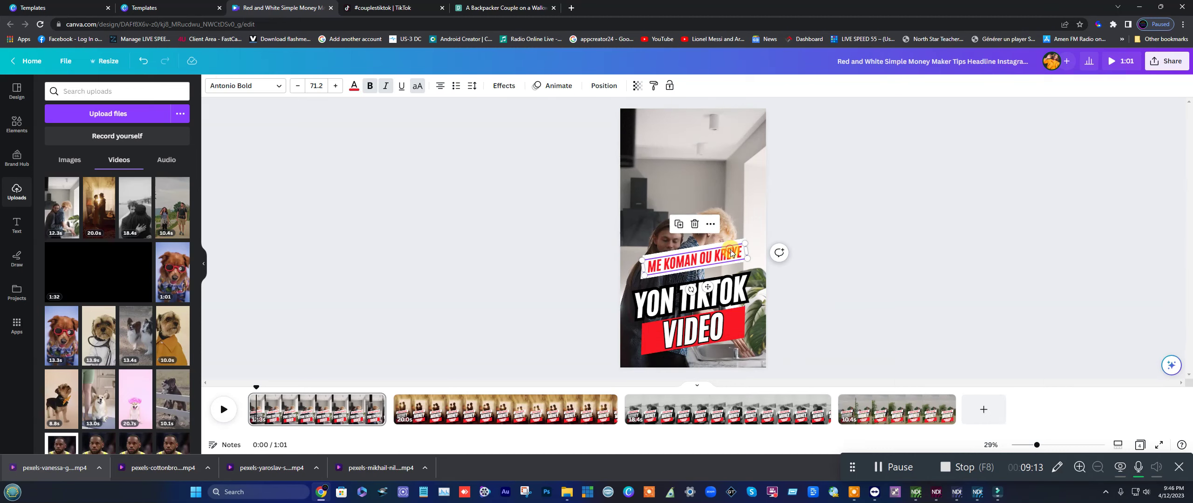
left_click(857, 266)
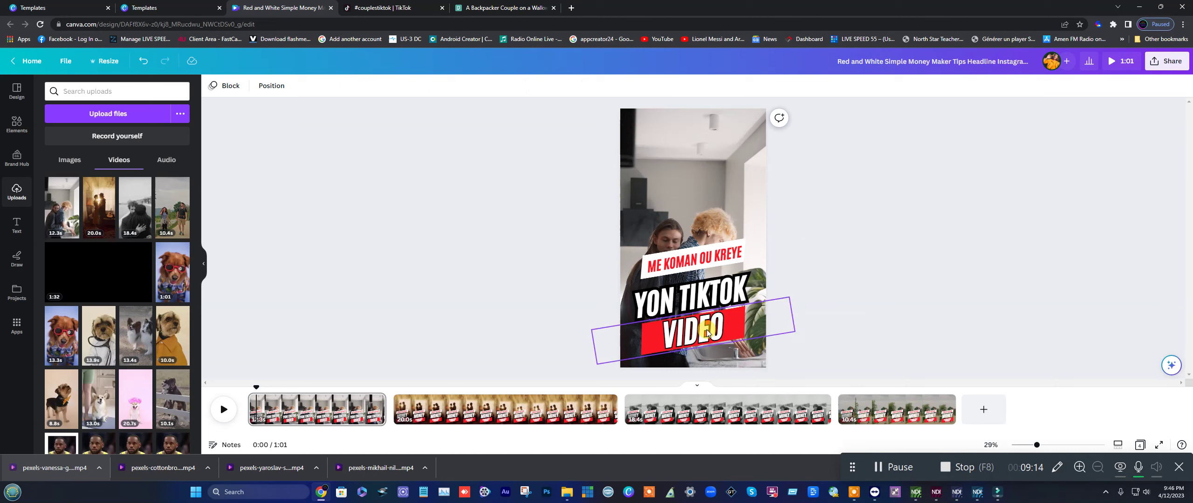
Step: Delete the second, third and fourth pages that still carry the "4 WAYS TO EARN MONEY" template text
left_click(485, 410)
left_click(523, 410)
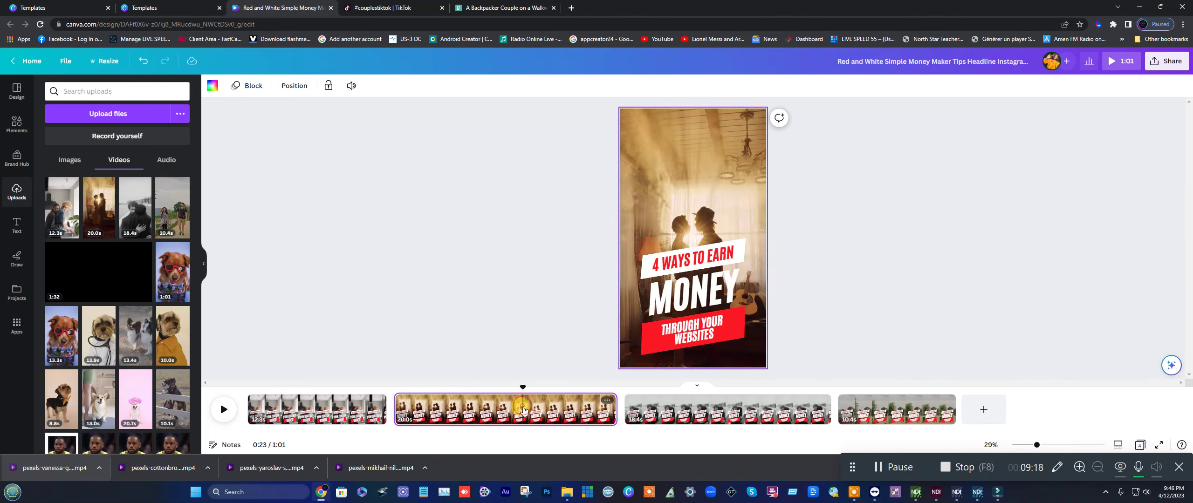
right_click(603, 400)
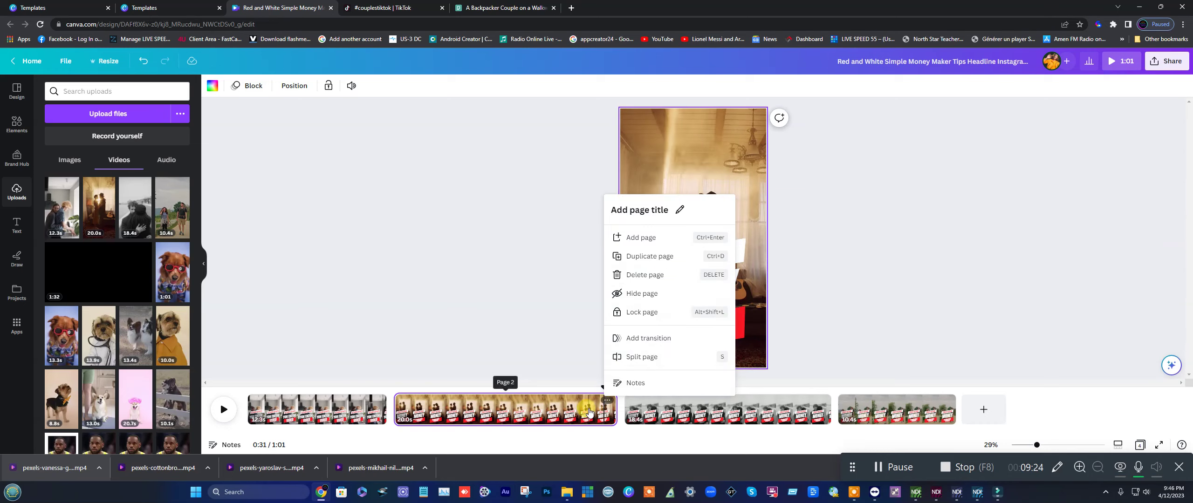
left_click(917, 412)
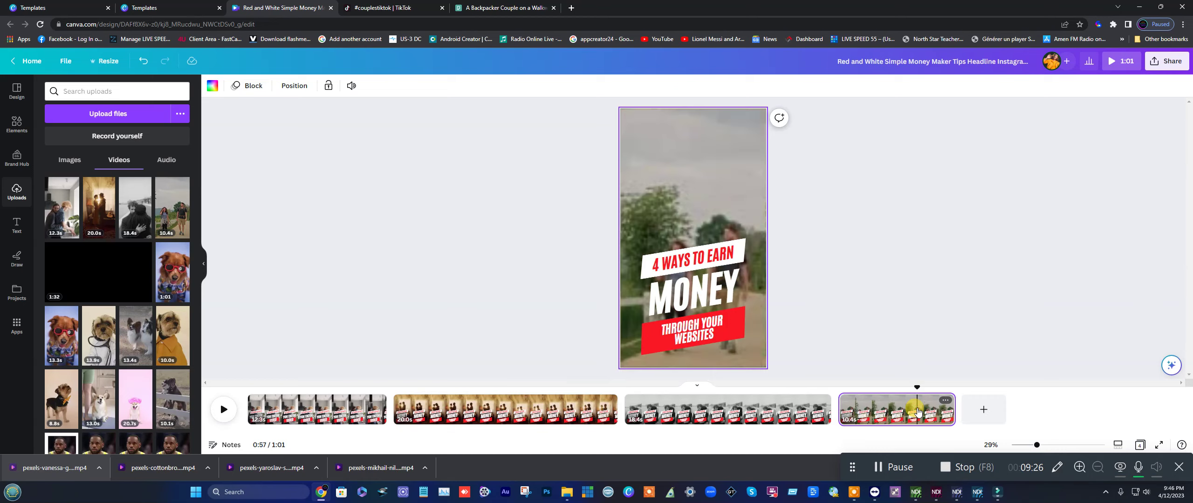
key("Delete")
key("Delete")
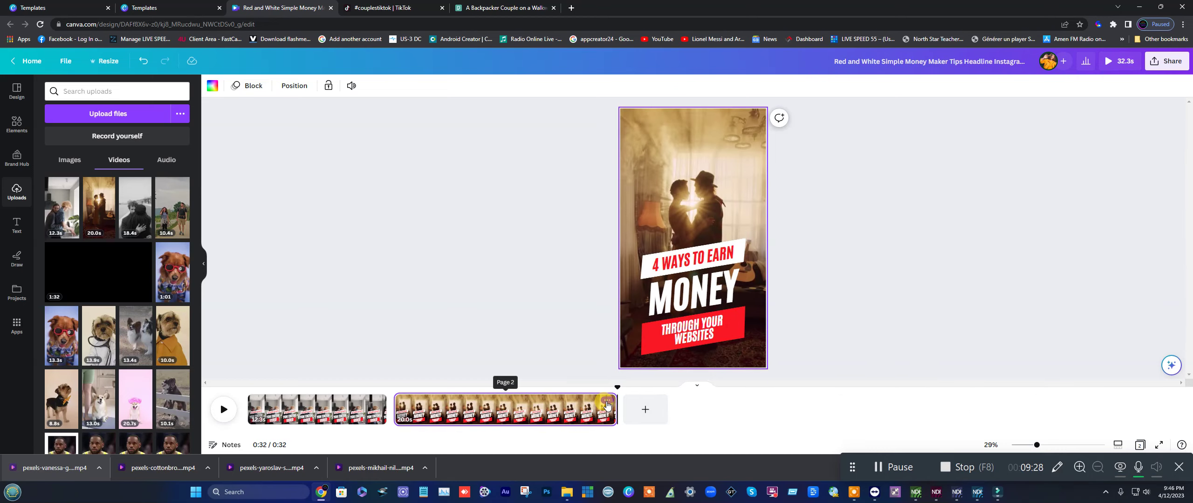
key("Delete")
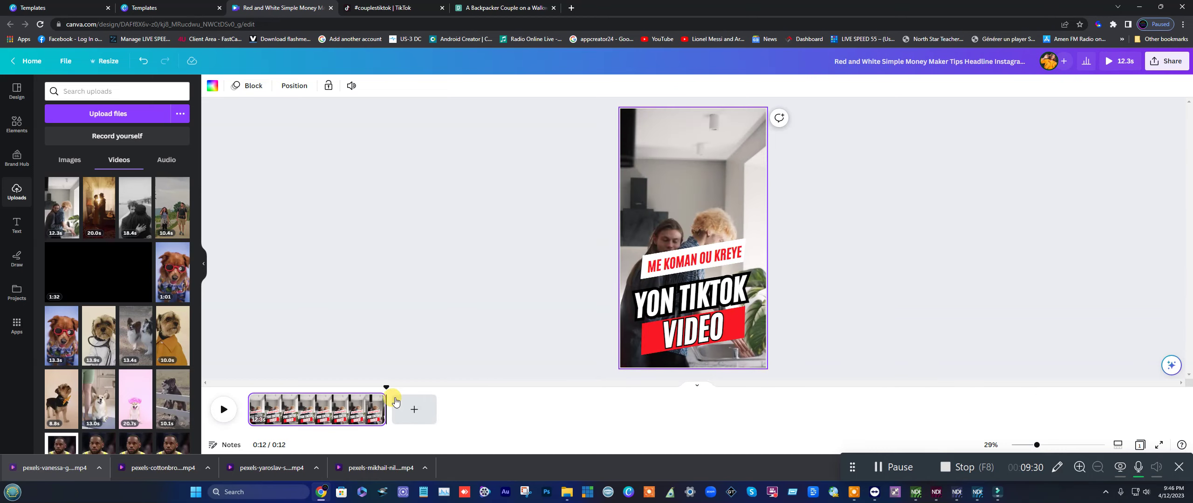
Step: Duplicate the finished "ME KOMAN OU KREYE YON TIKTOK VIDEO" page three times to make four identical pages
left_click(375, 400)
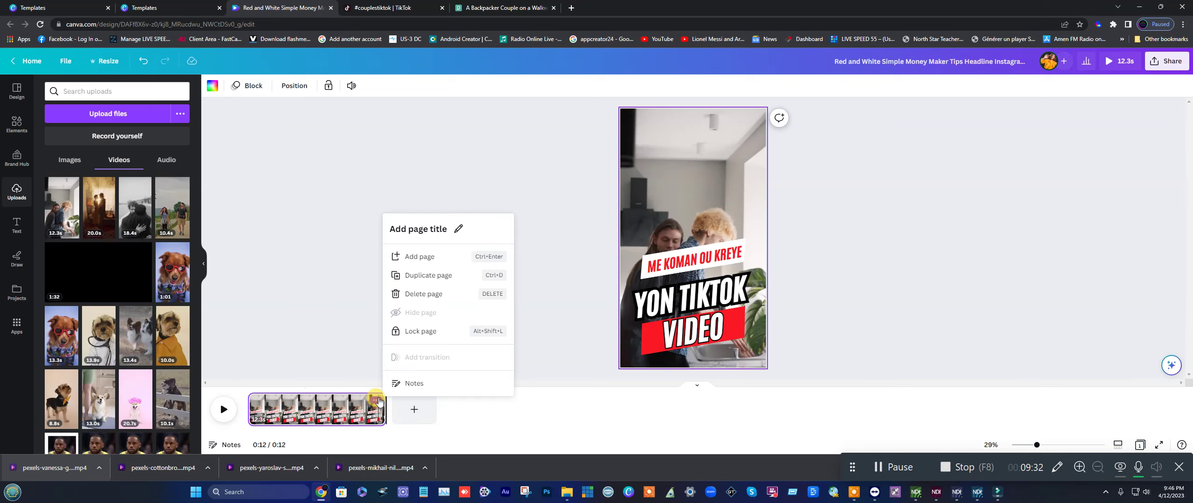
left_click(419, 275)
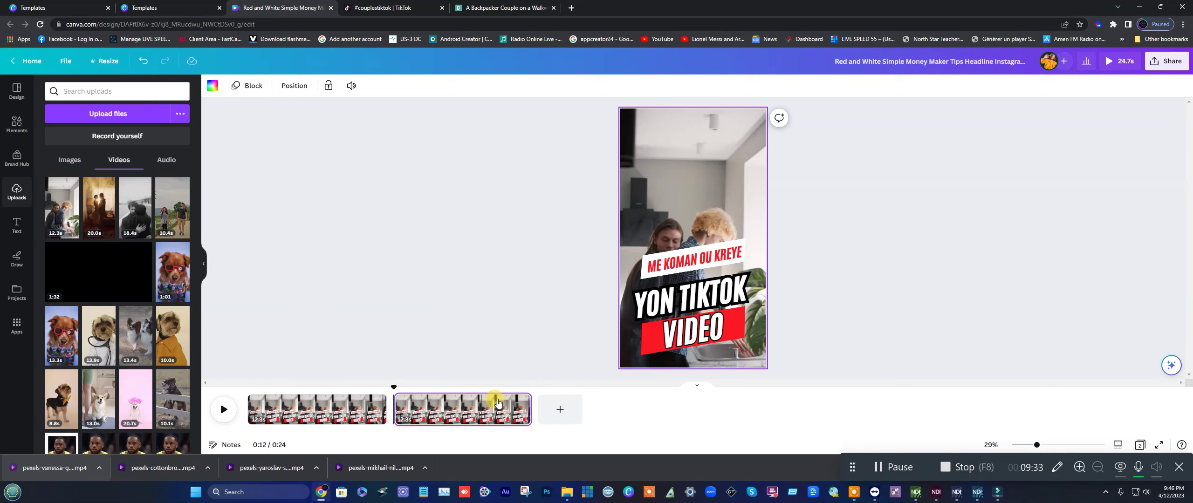
left_click(521, 400)
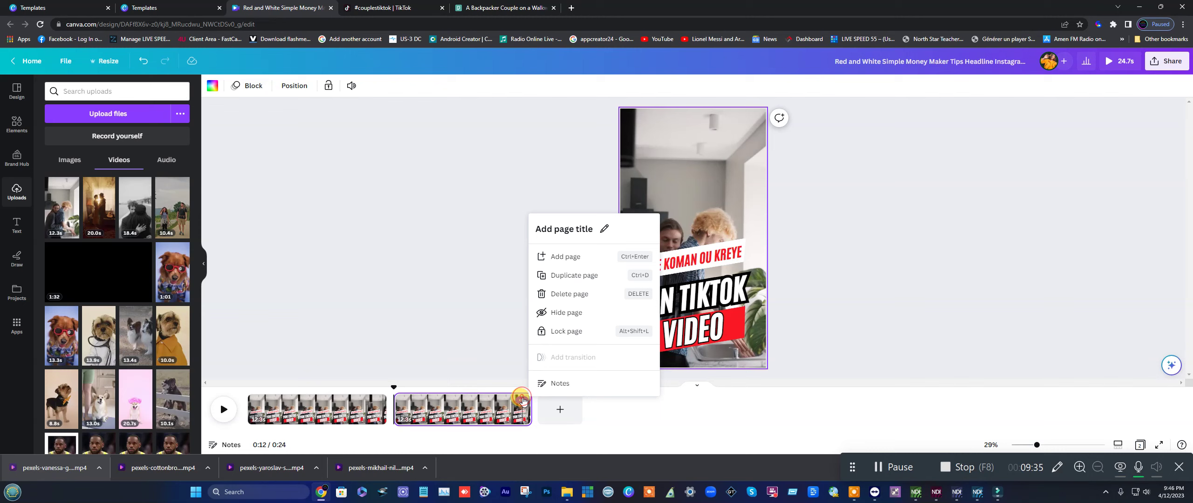
left_click(568, 275)
left_click(667, 402)
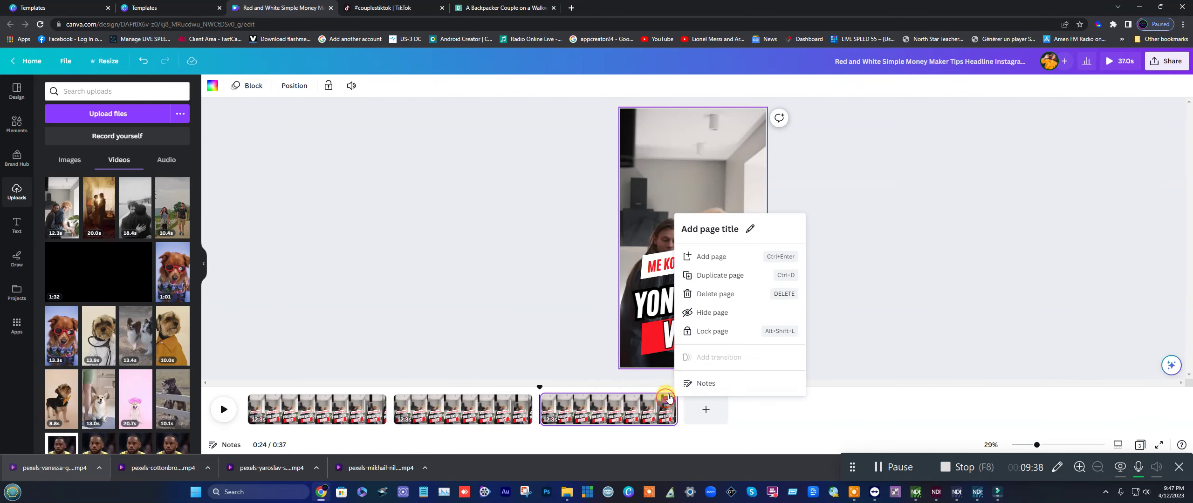
left_click(708, 274)
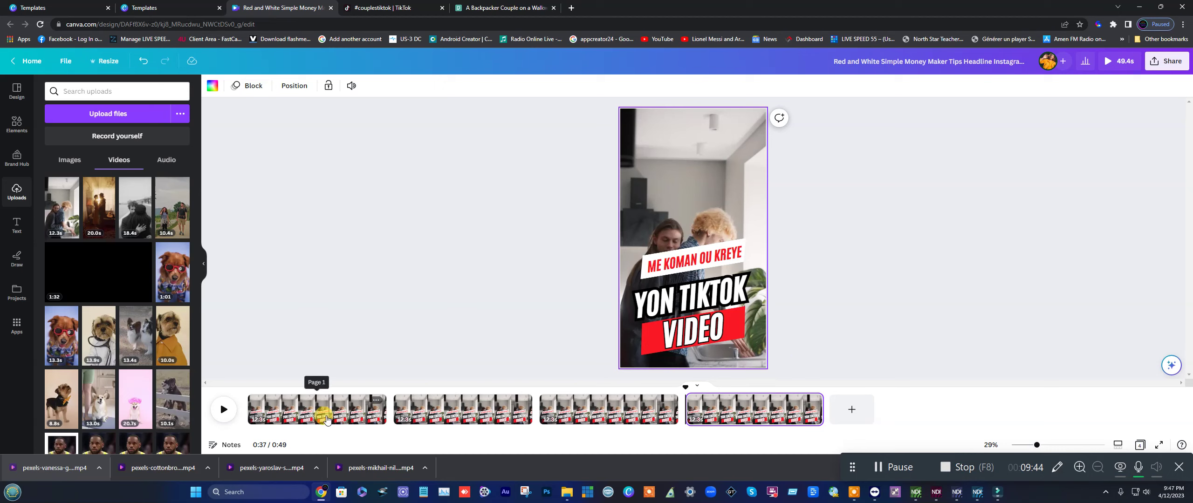
Step: Replace the second page's background video with the uploaded 20.0s clip of the couple silhouetted in warm light
left_click(408, 410)
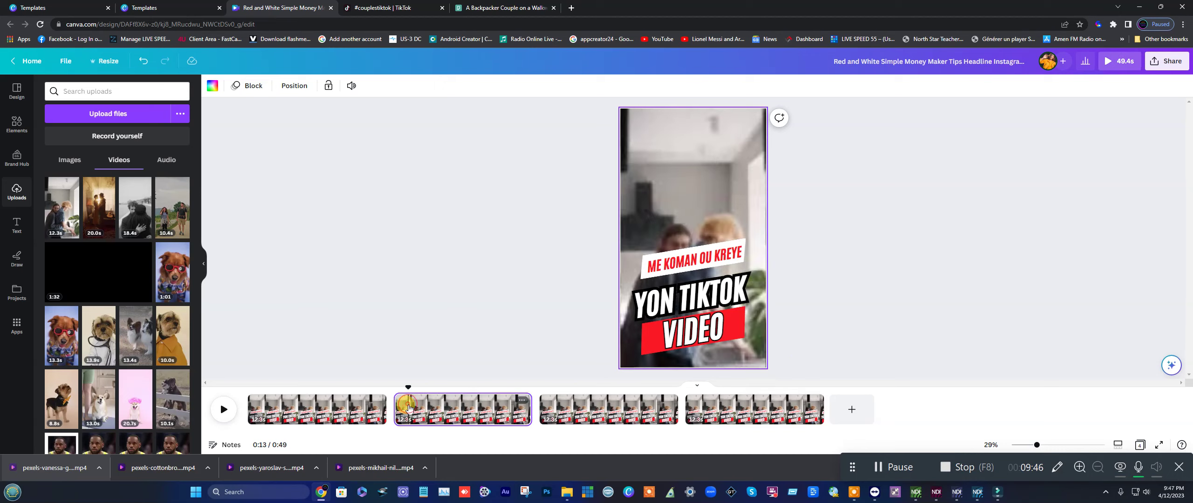
left_click(91, 205)
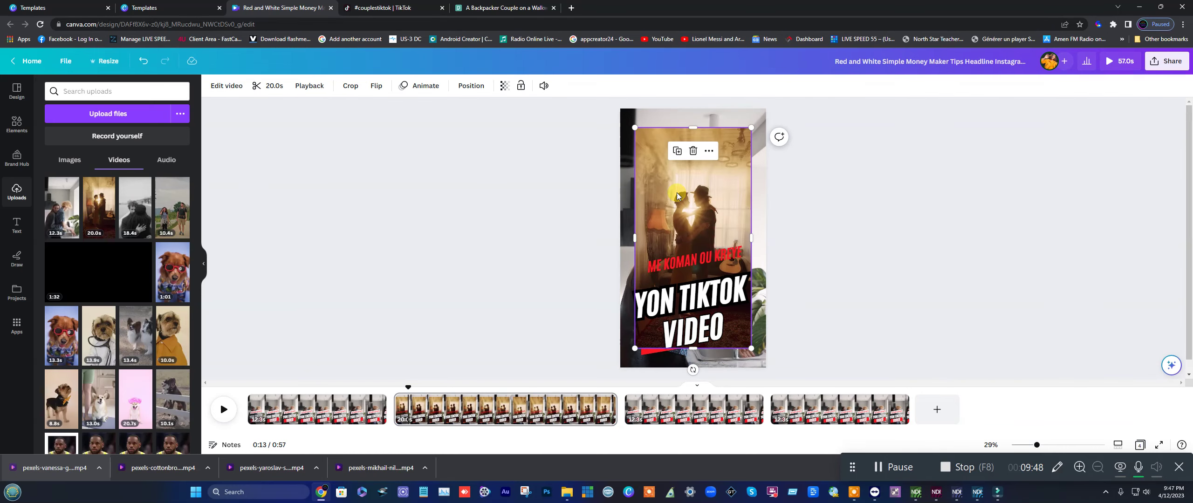
right_click(719, 120)
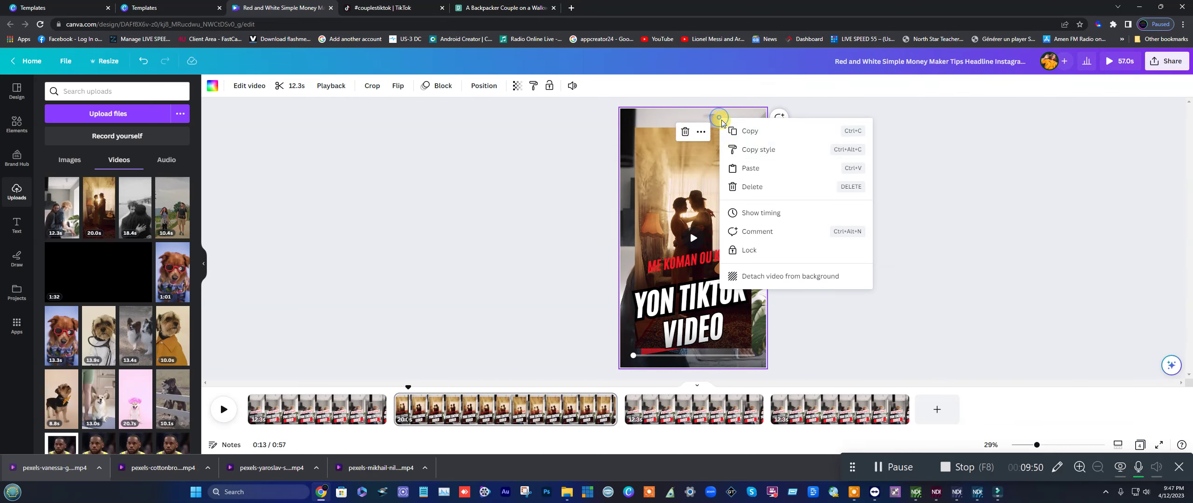
left_click(741, 152)
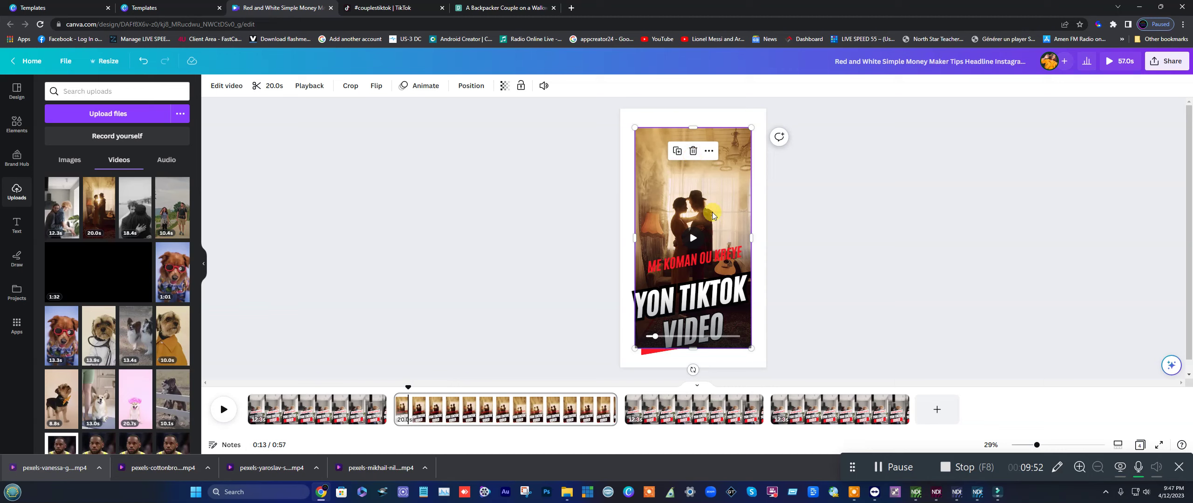
right_click(723, 200)
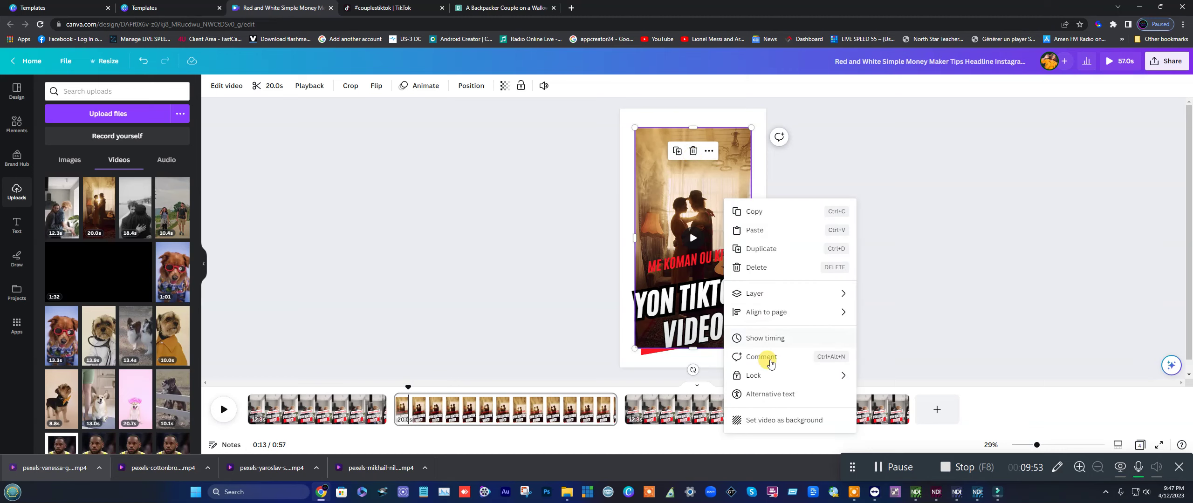
left_click(787, 421)
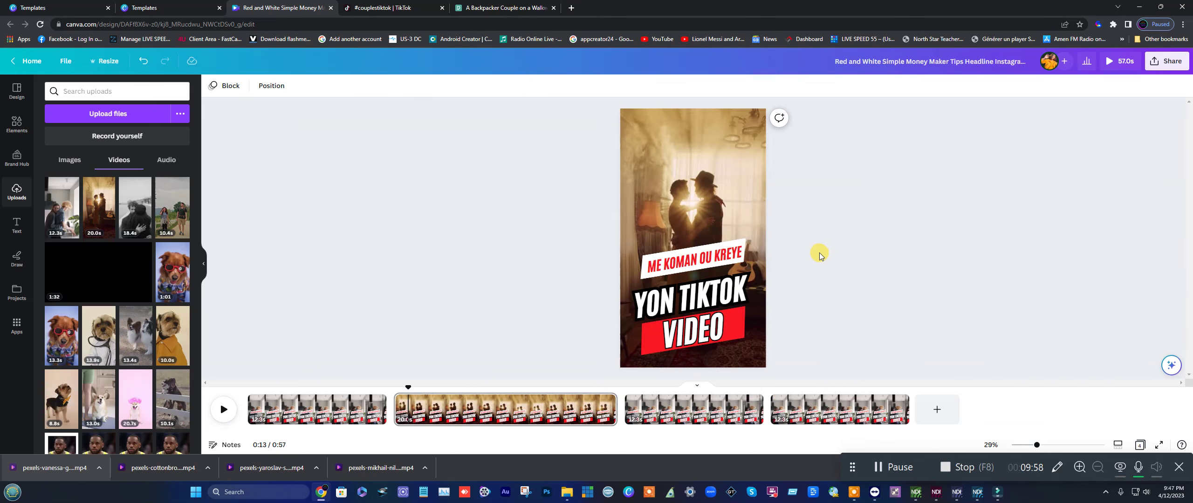
Step: Replace the third page's background video with the uploaded 18.4s black-and-white clip of the hugging couple
left_click(709, 411)
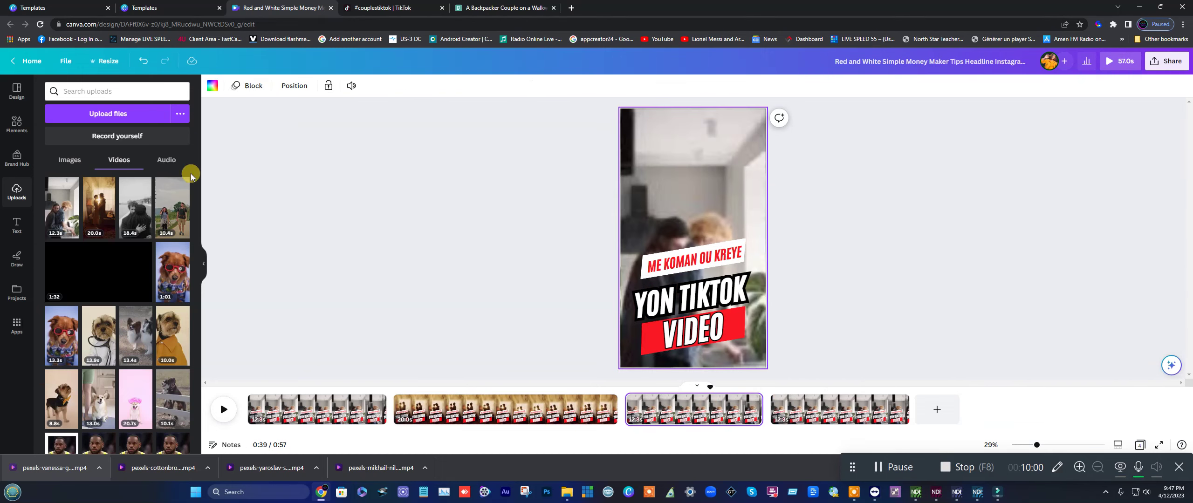
left_click(124, 212)
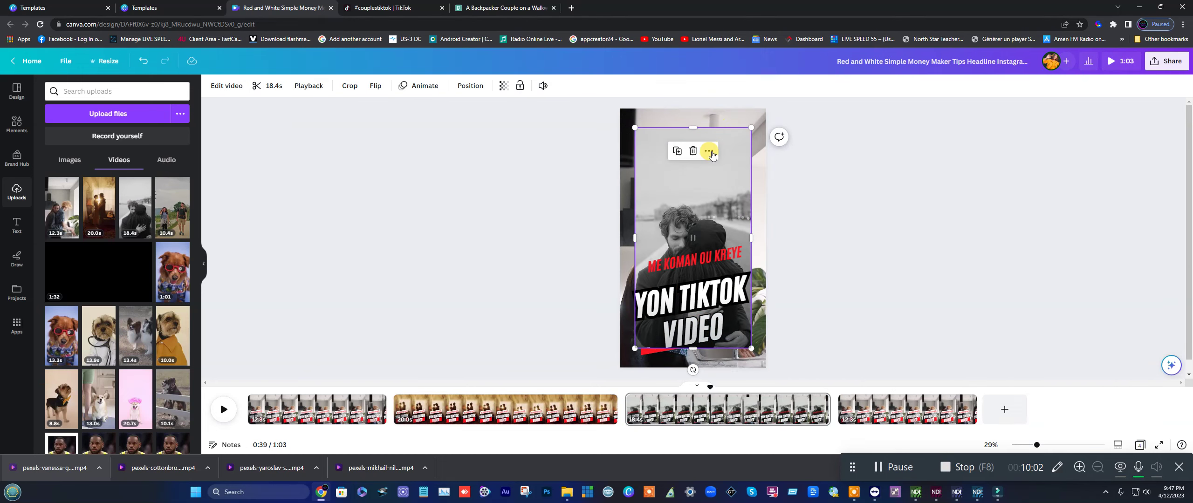
left_click(693, 150)
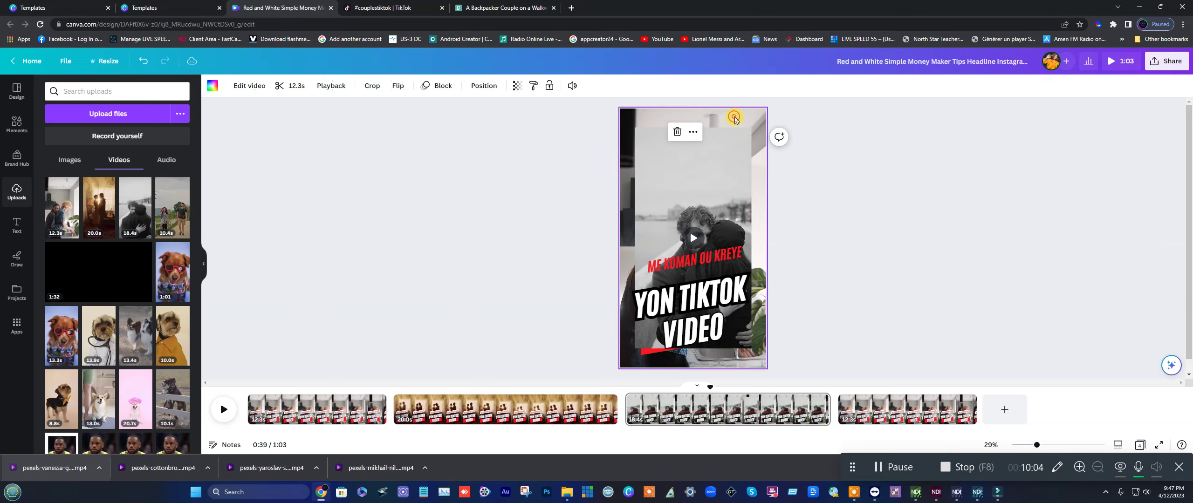
left_click(685, 132)
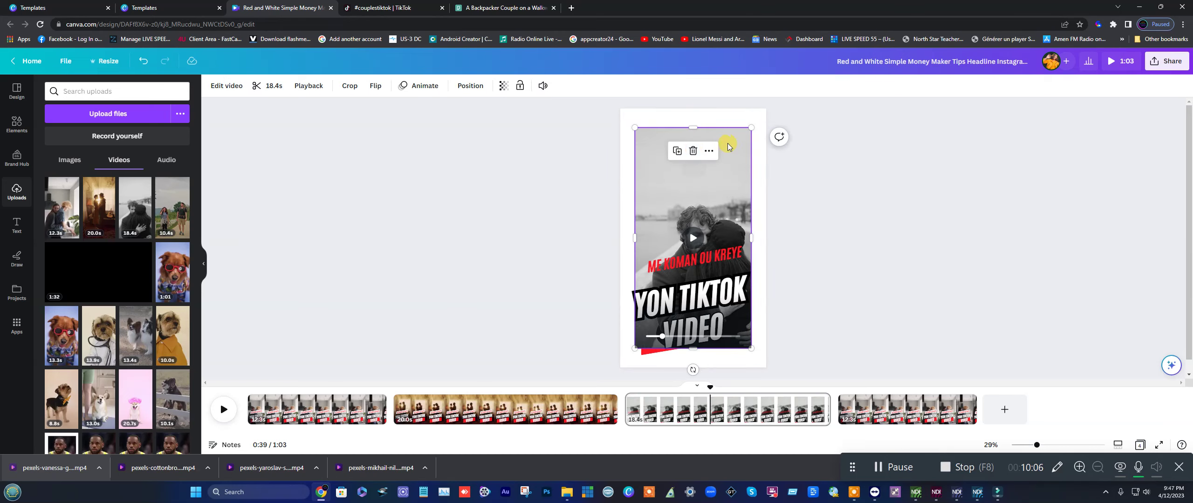
right_click(733, 164)
left_click(778, 364)
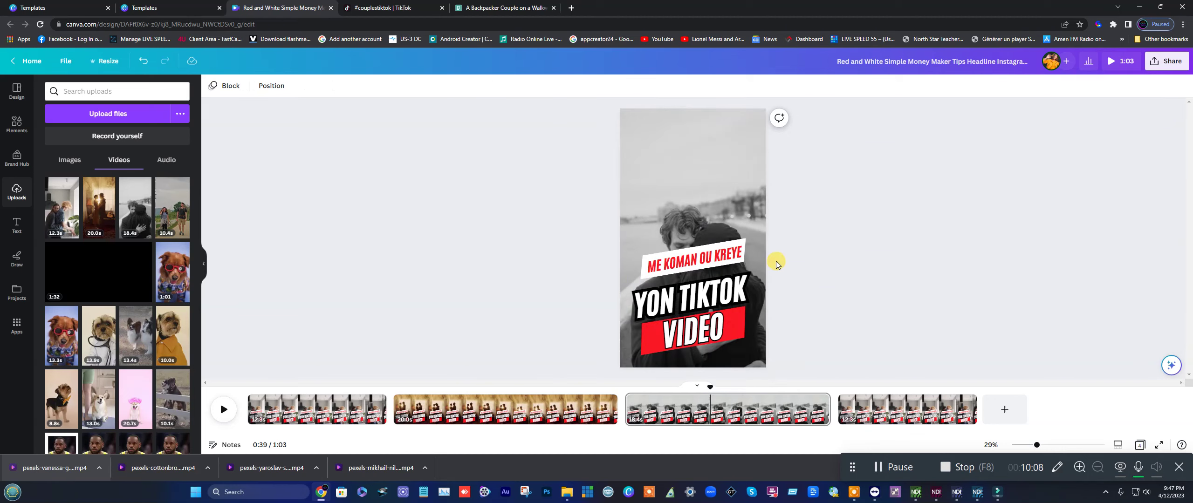
left_click(820, 224)
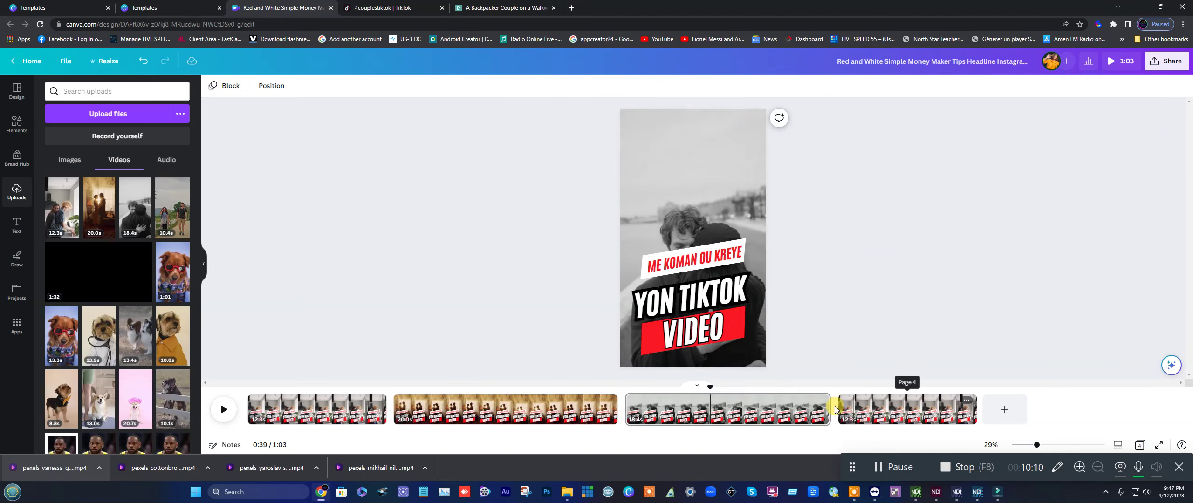
Step: Replace the fourth page's background video with the uploaded 10.4s clip of the couple walking outdoors
left_click(886, 408)
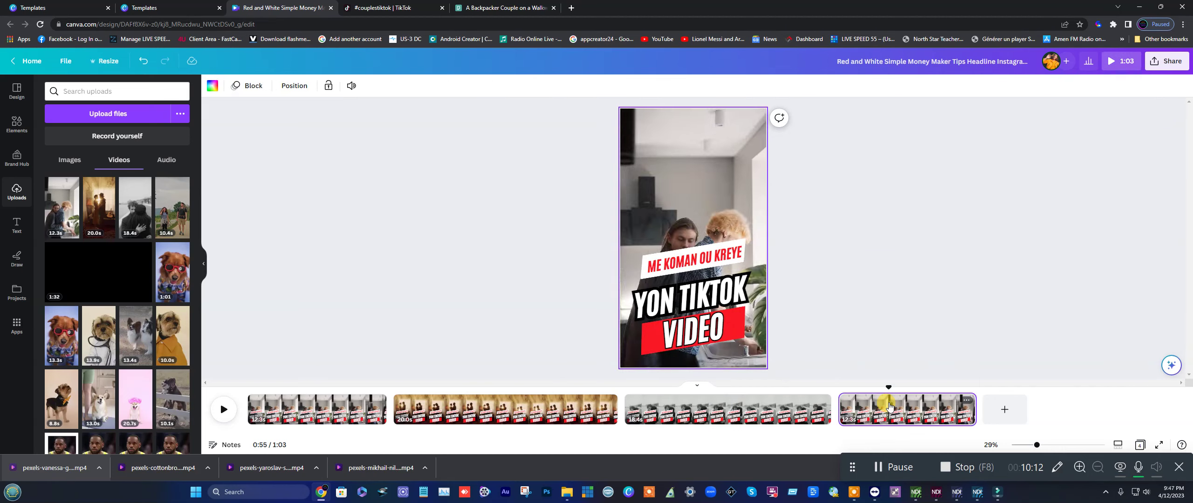
left_click(704, 180)
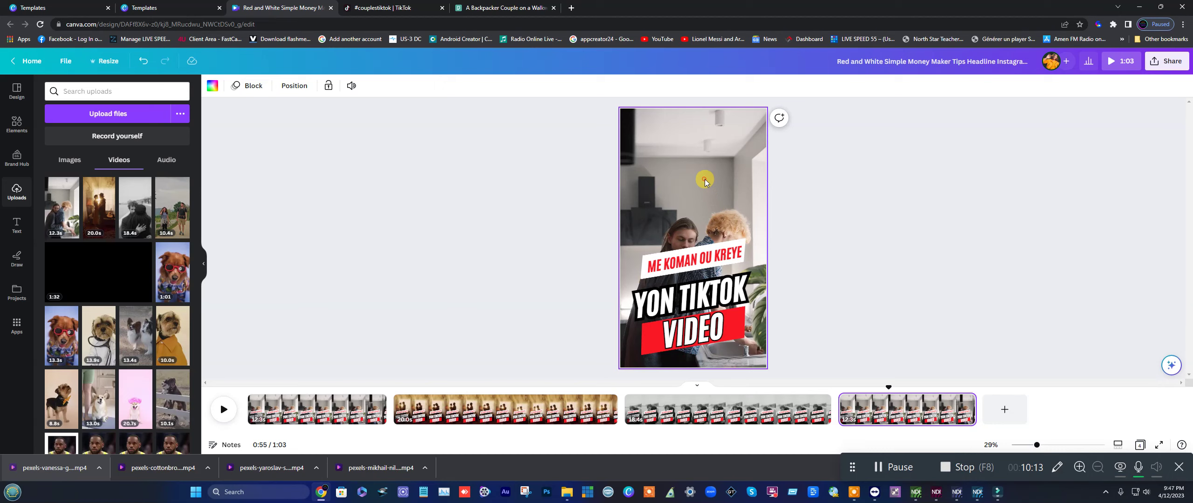
left_click(170, 204)
left_click_drag(643, 195, 693, 125)
left_click(701, 131)
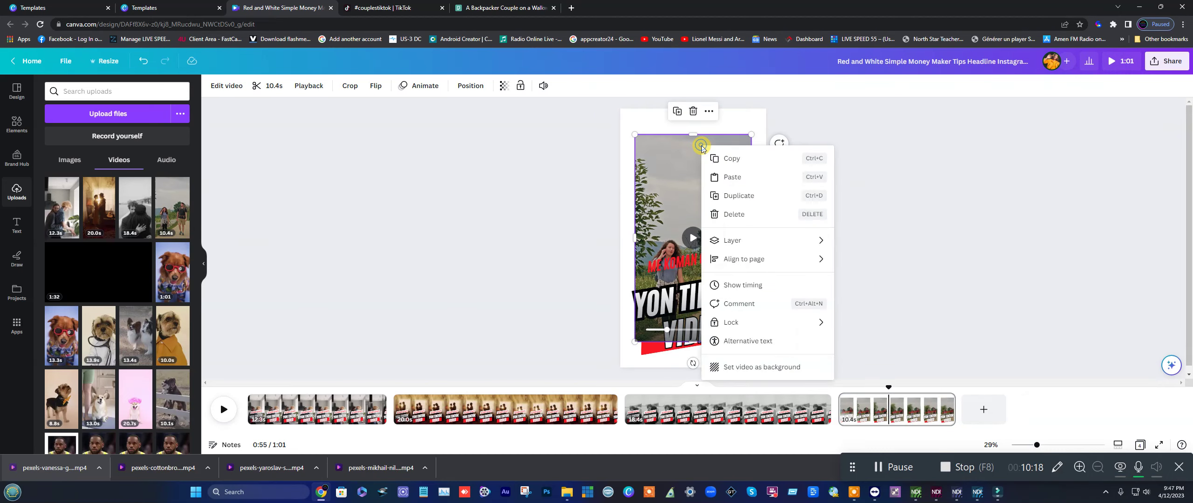
left_click(771, 367)
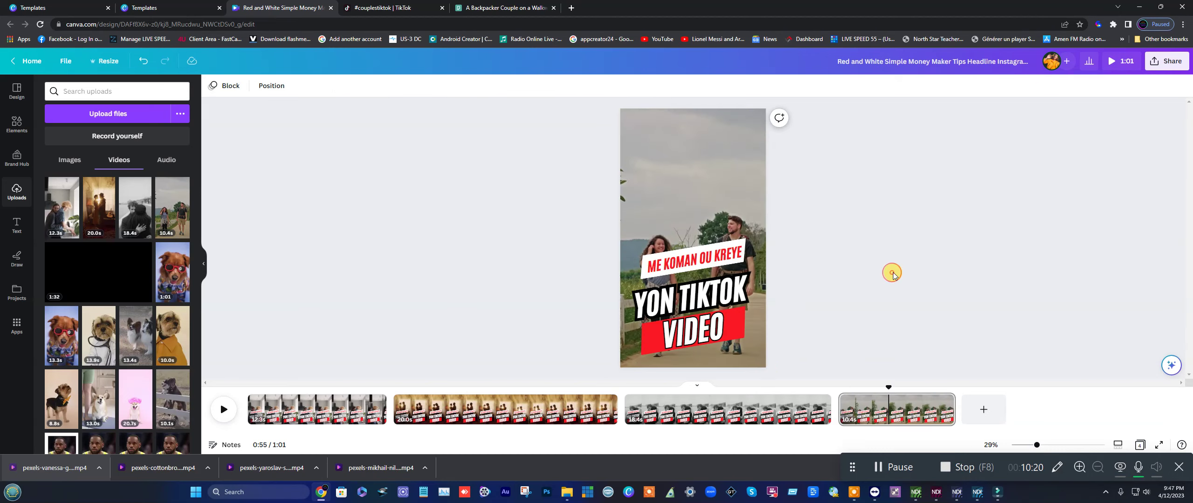
Step: On the fourth page, duplicate the "ME KOMAN OU KREYE" text, place it near the page's top edge and reword it "CHEKE SOU YOUTUBE"
left_click(912, 398)
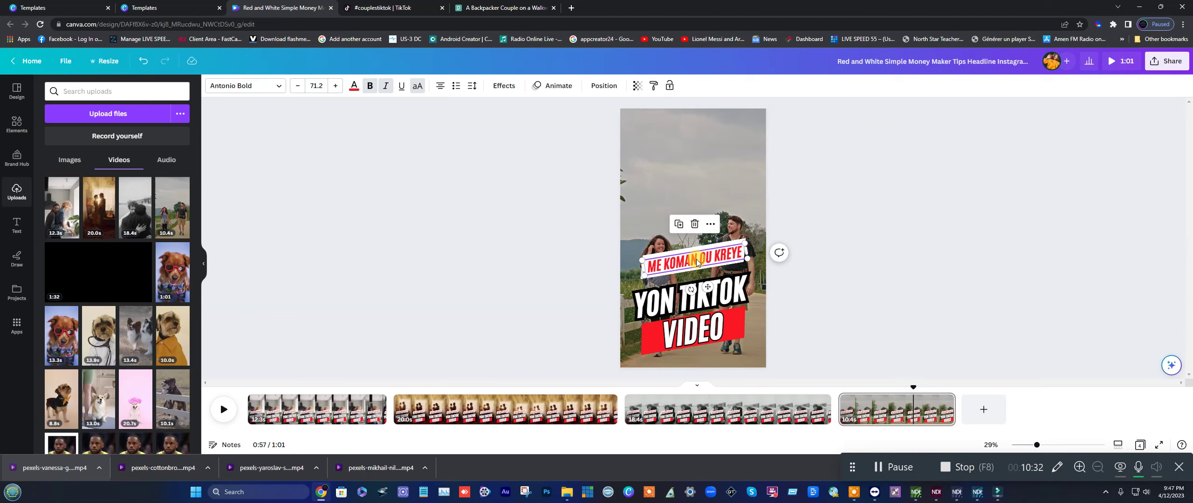
left_click(679, 226)
left_click_drag(698, 261, 690, 134)
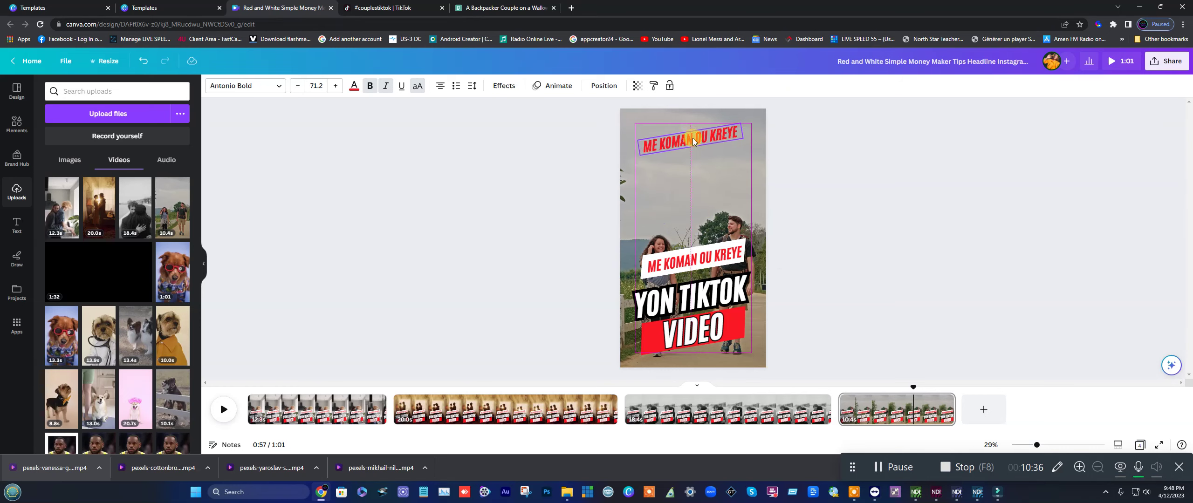
double_click(690, 136)
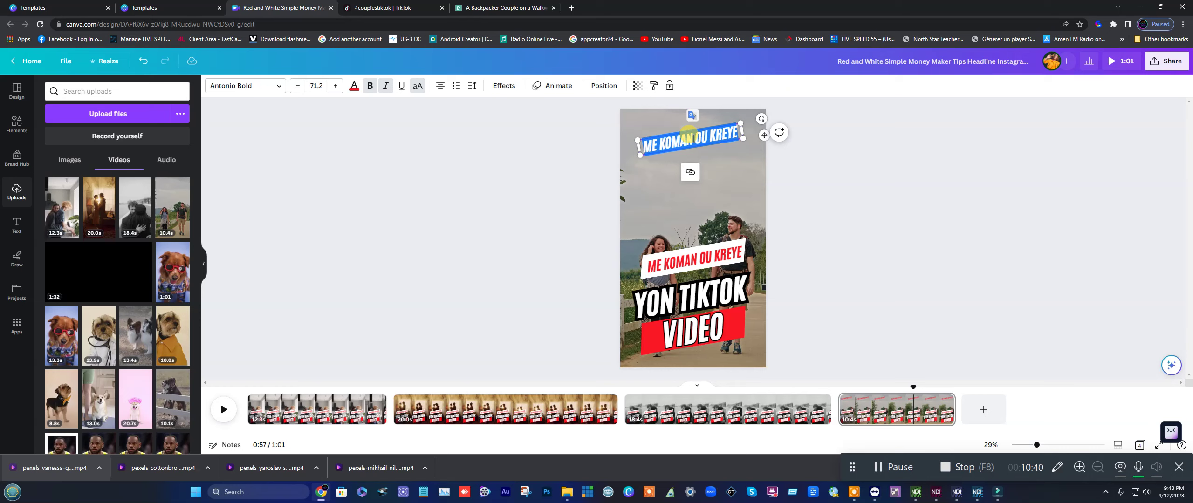
type("CHEKE")
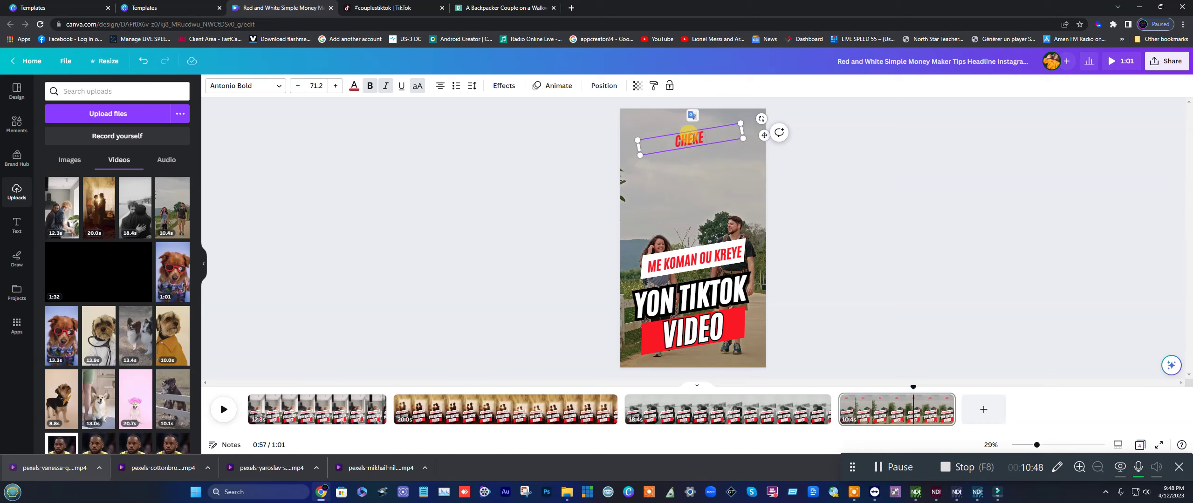
type("SOU YOU")
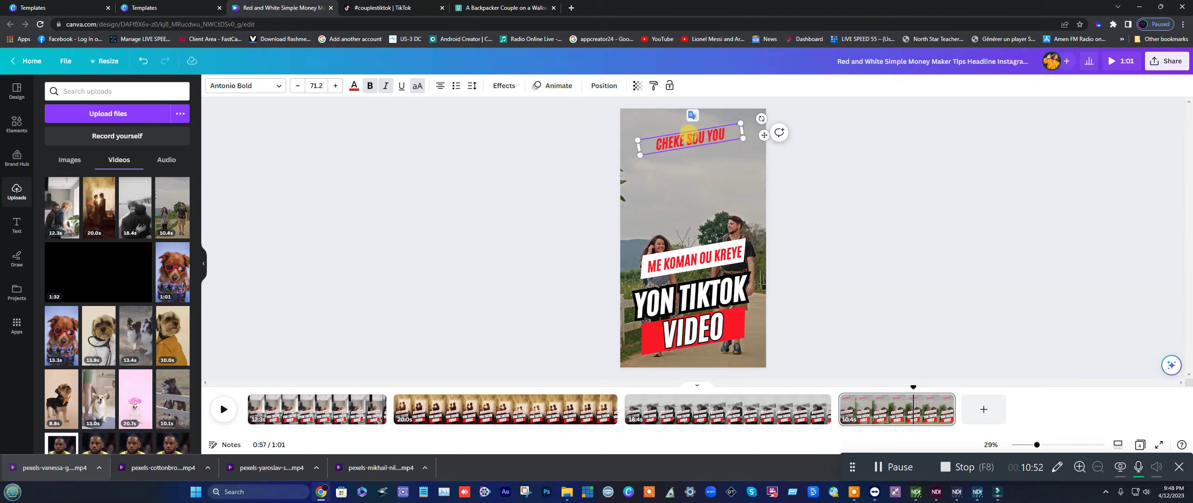
type("TUB")
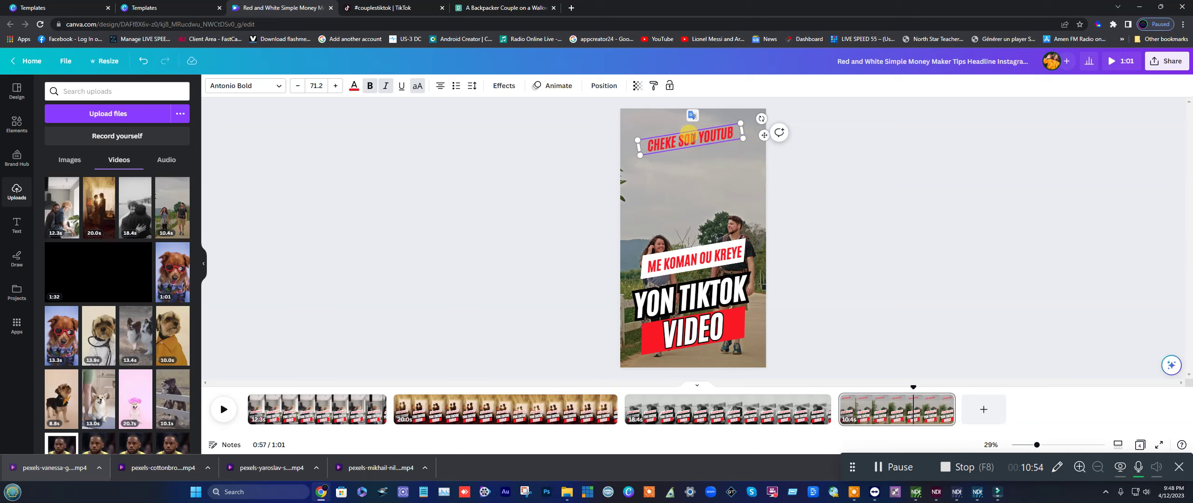
type("E")
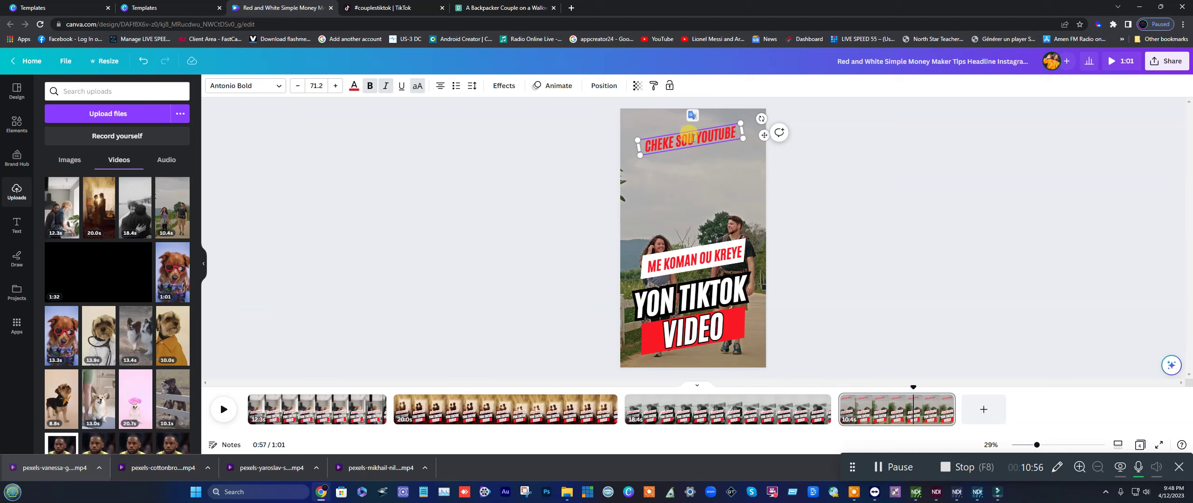
left_click(713, 140)
Step: Duplicate the "CHEKE SOU YOUTUBE" line, place the copy just below it and reword it "CLICK MEDIA 305"
left_click(683, 151)
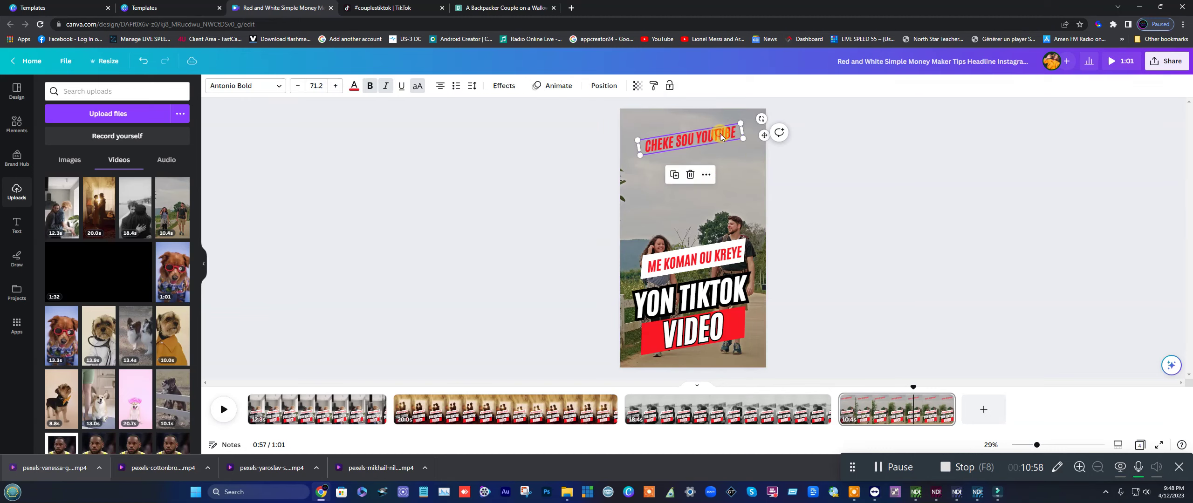
key("ctrl+d")
left_click_drag(682, 151, 683, 162)
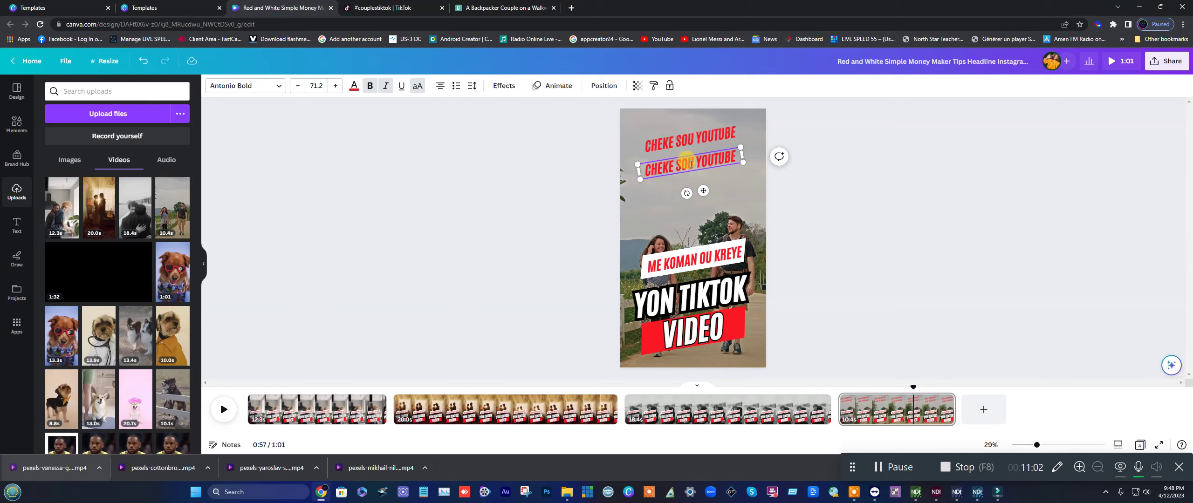
double_click(690, 164)
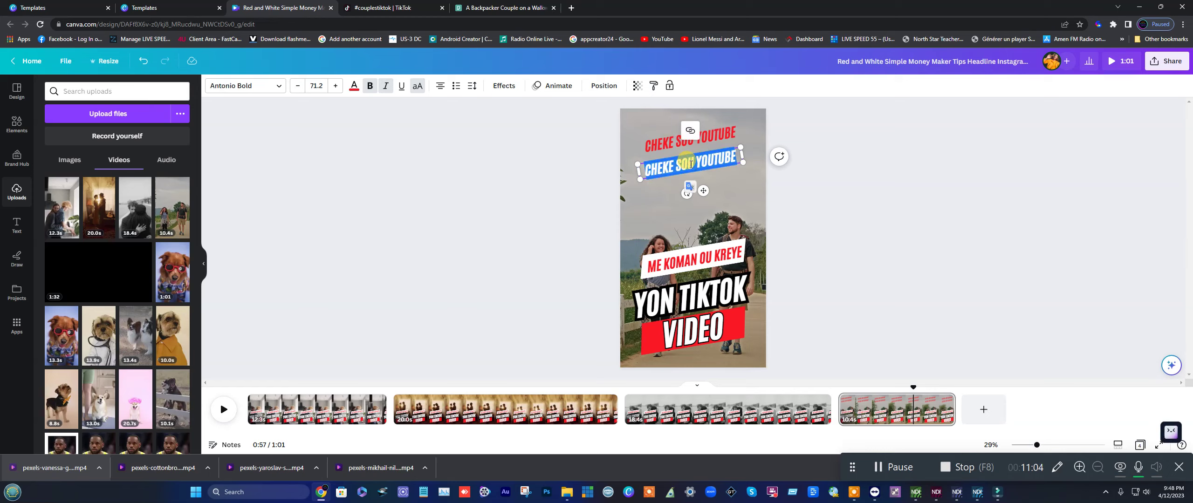
key("BackSpace")
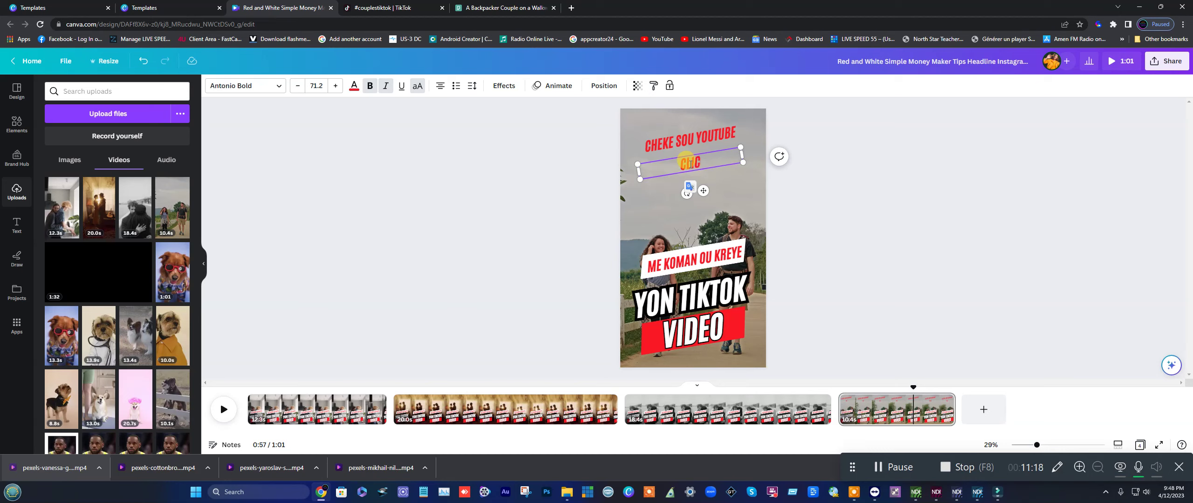
type("IA 30")
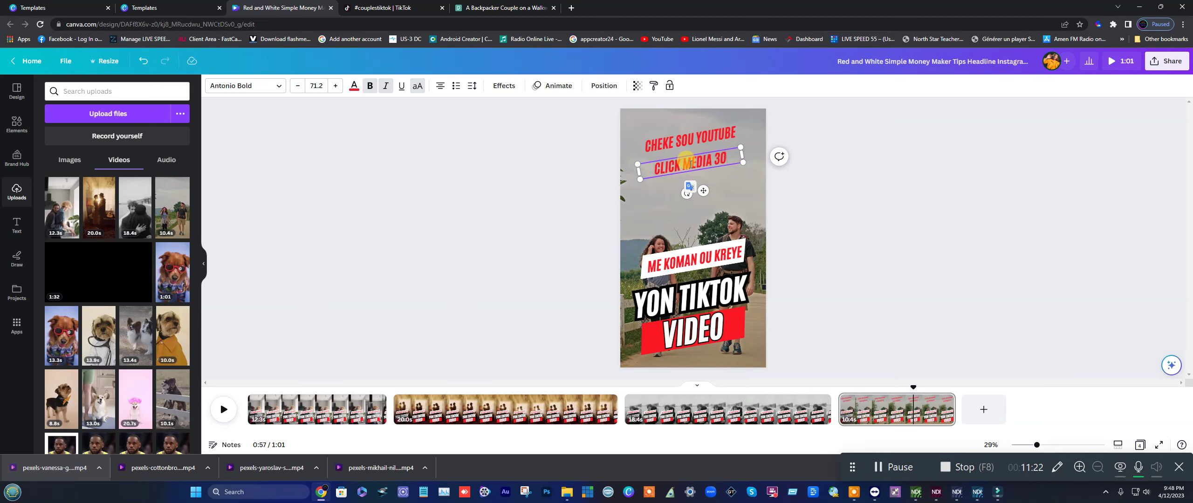
type("5")
left_click(831, 143)
left_click(713, 164)
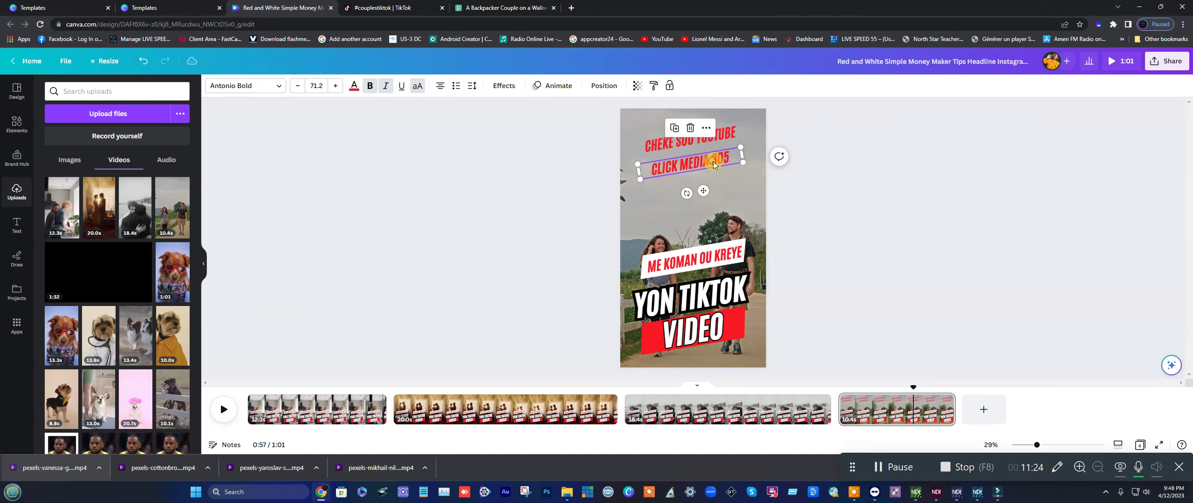
left_click_drag(712, 164, 710, 161)
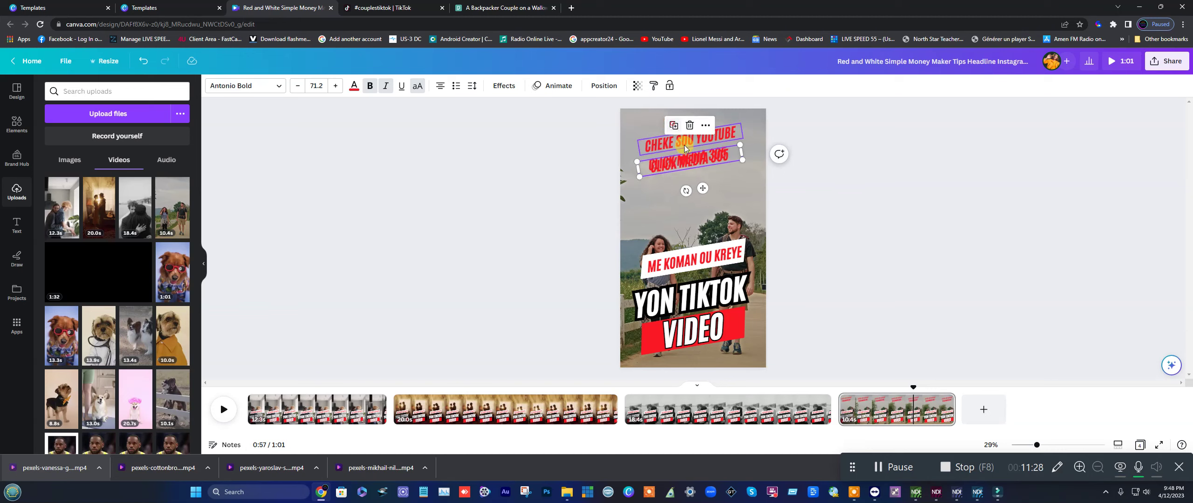
Step: Duplicate the "CLICK MEDIA 305" line, reword the copy "ABONE" and set it closely beneath as a third line
left_click(671, 123)
left_click_drag(688, 158, 694, 180)
double_click(694, 181)
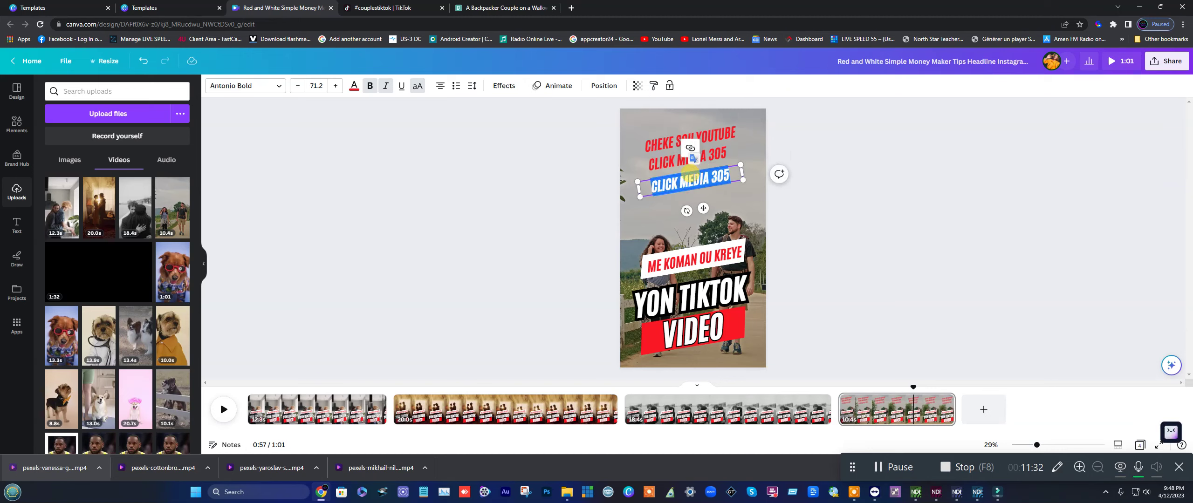
type("A")
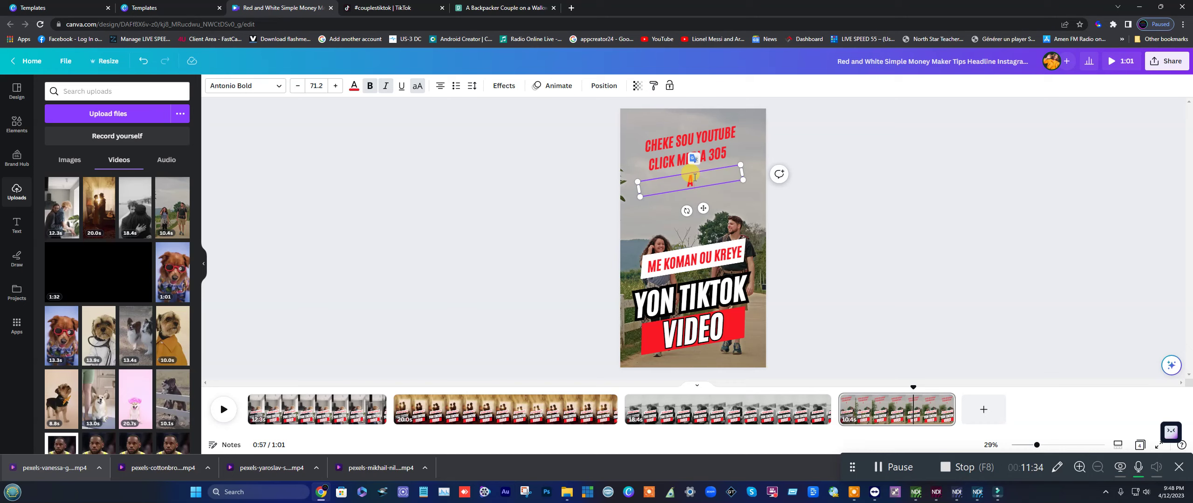
type("BONE")
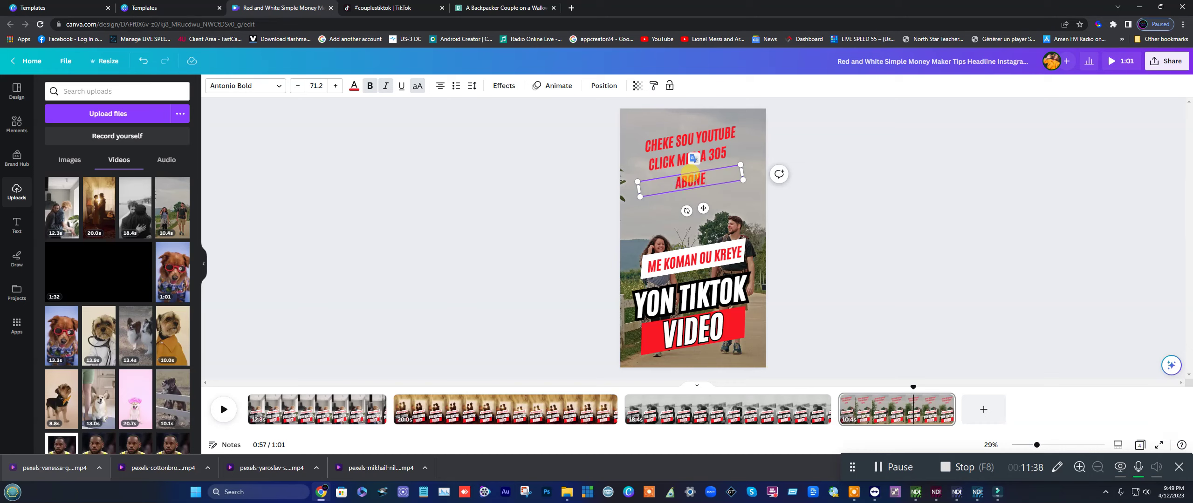
left_click(694, 186)
left_click_drag(694, 179, 695, 174)
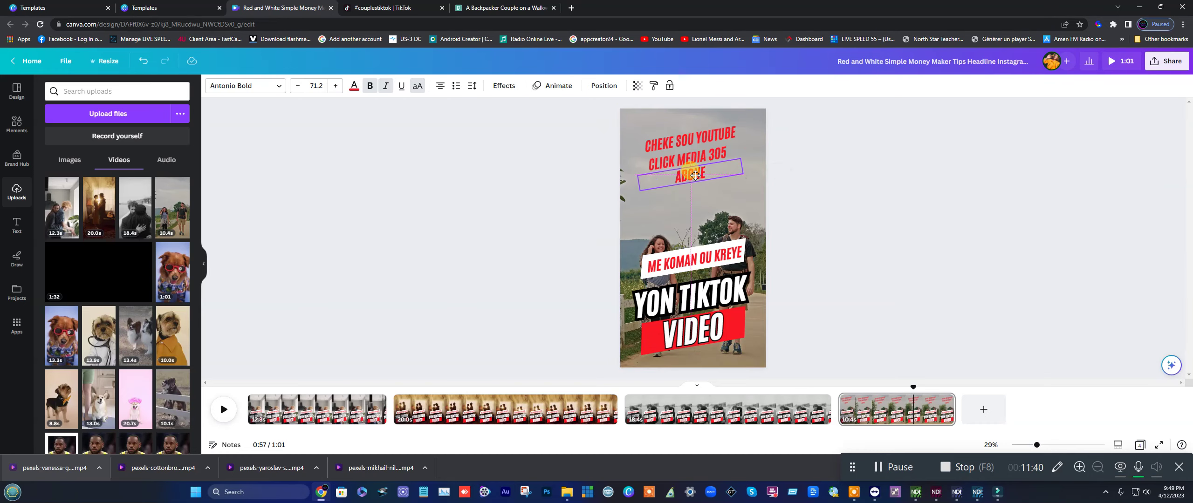
left_click(815, 154)
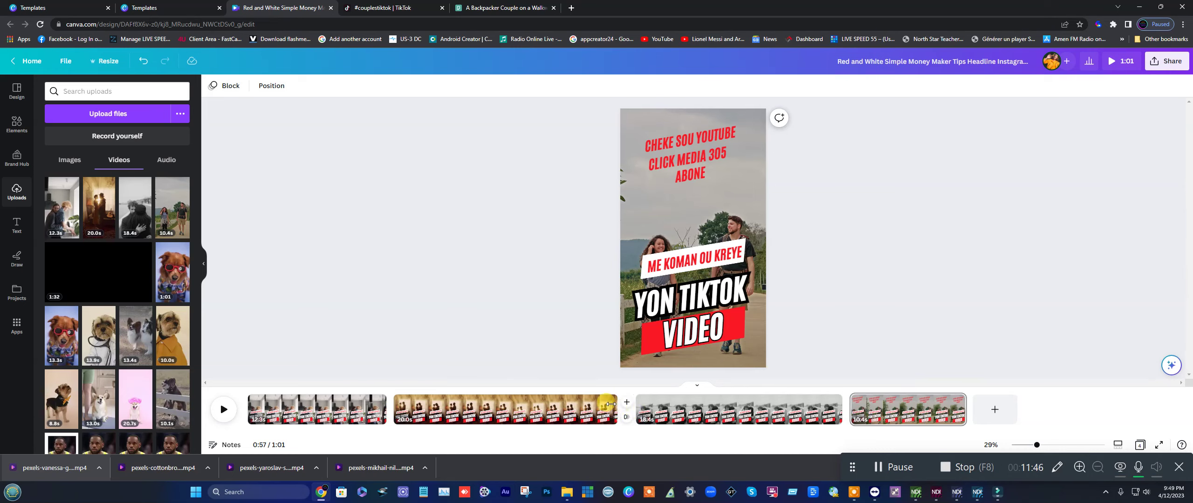
Step: Trim the second page to about 8.9 s, the third to about 6.4 s and the first to about 8.4 s
left_click_drag(618, 400, 493, 411)
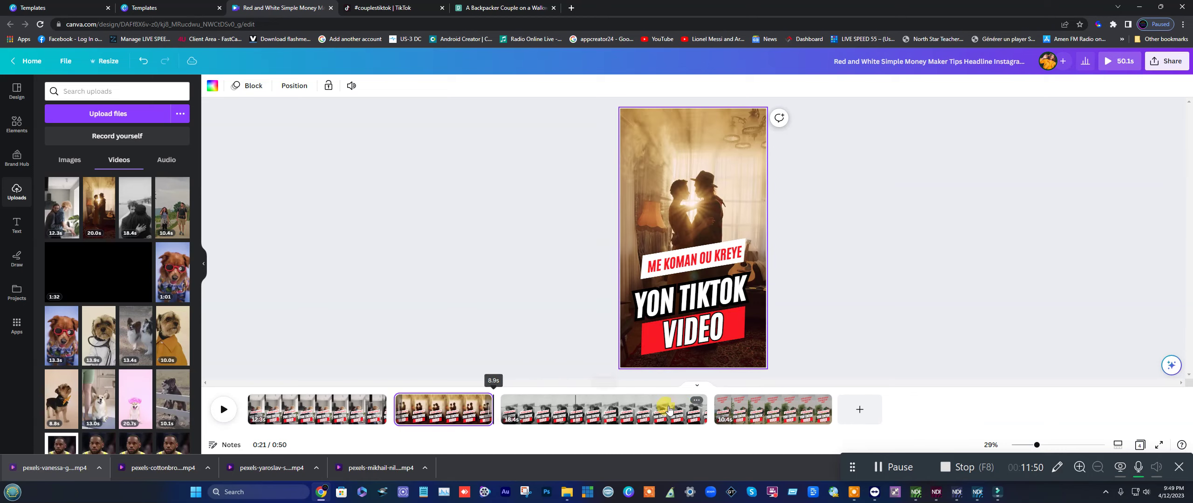
left_click_drag(702, 408, 572, 409)
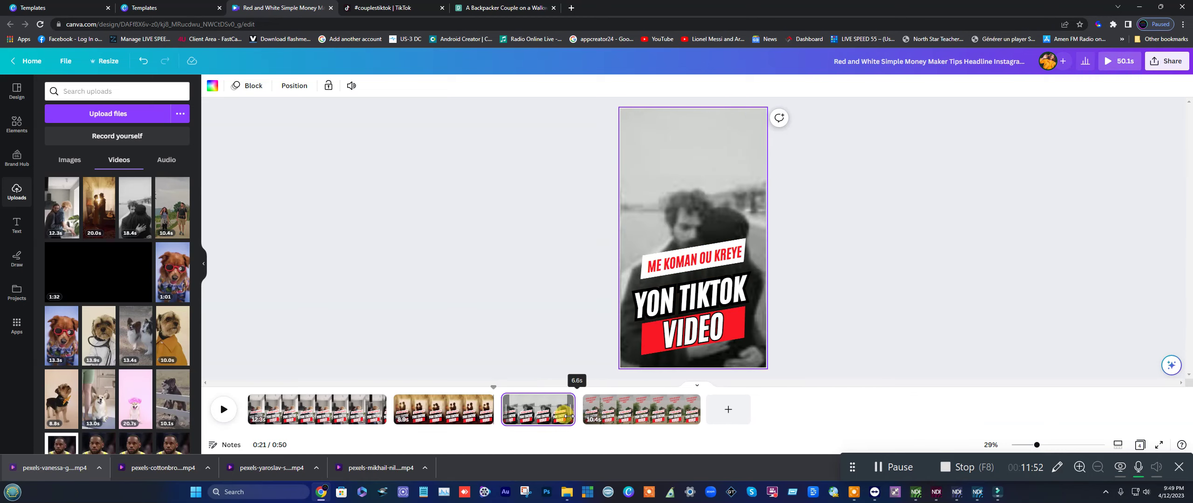
left_click(525, 359)
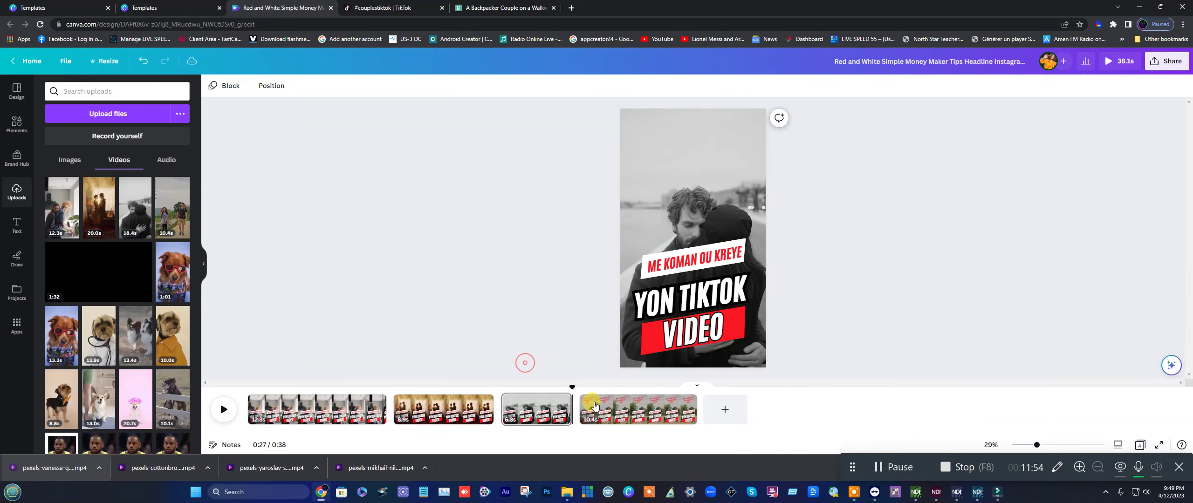
left_click(324, 409)
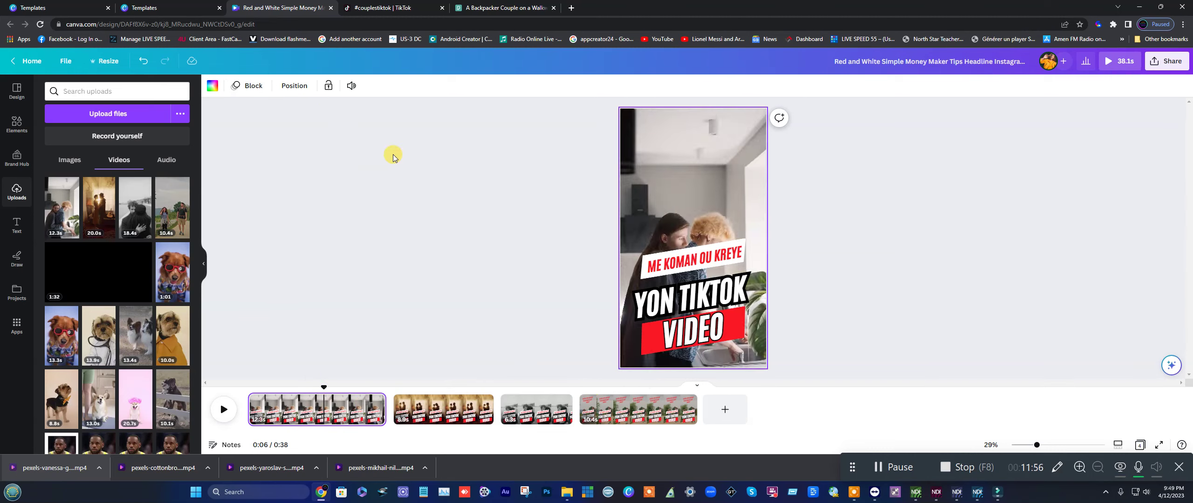
left_click_drag(383, 407, 342, 408)
left_click(485, 319)
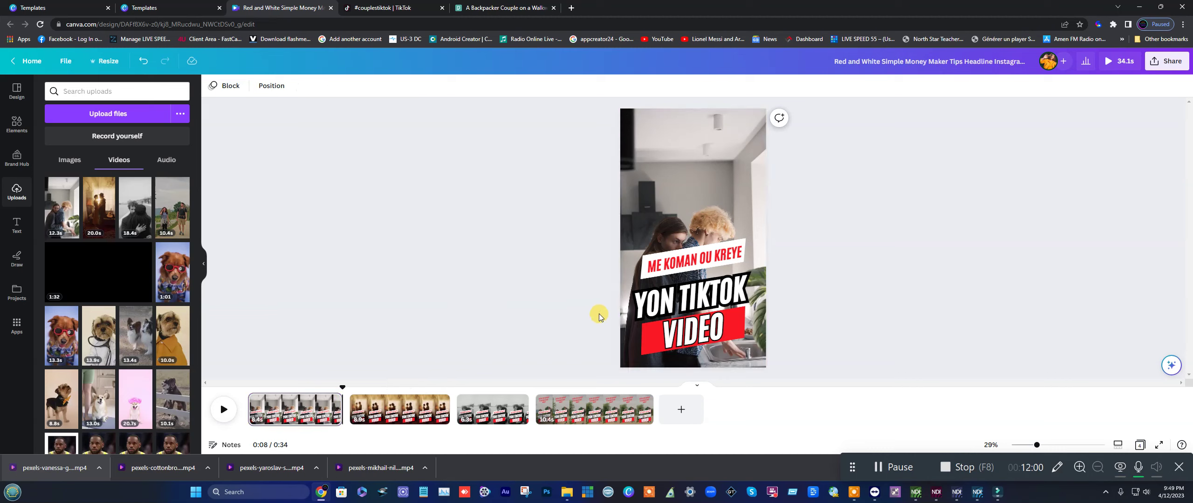
Step: Set the volume of all videos on the first page to 0 and preview the whole video
left_click(306, 410)
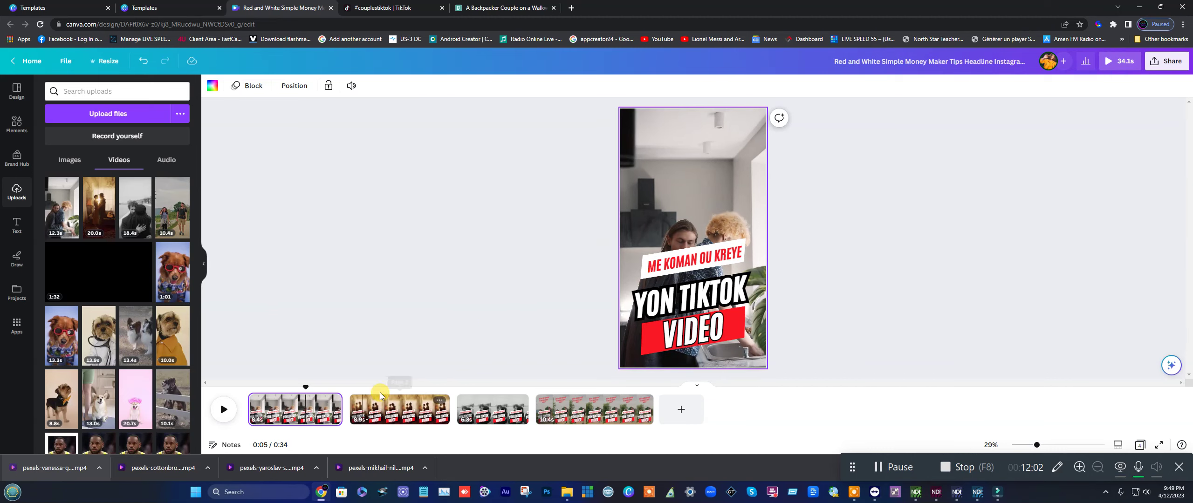
left_click(351, 85)
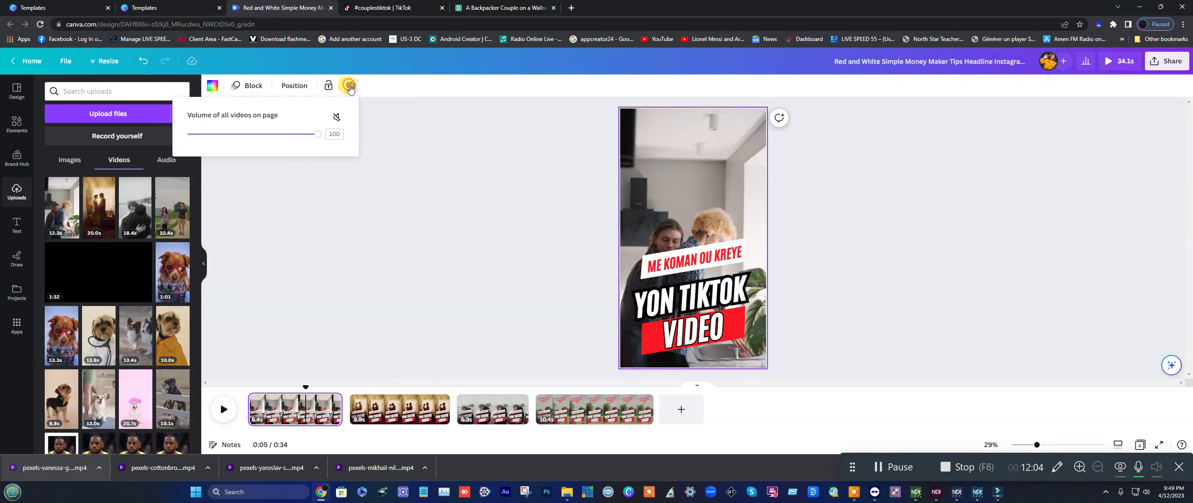
left_click_drag(315, 132, 187, 137)
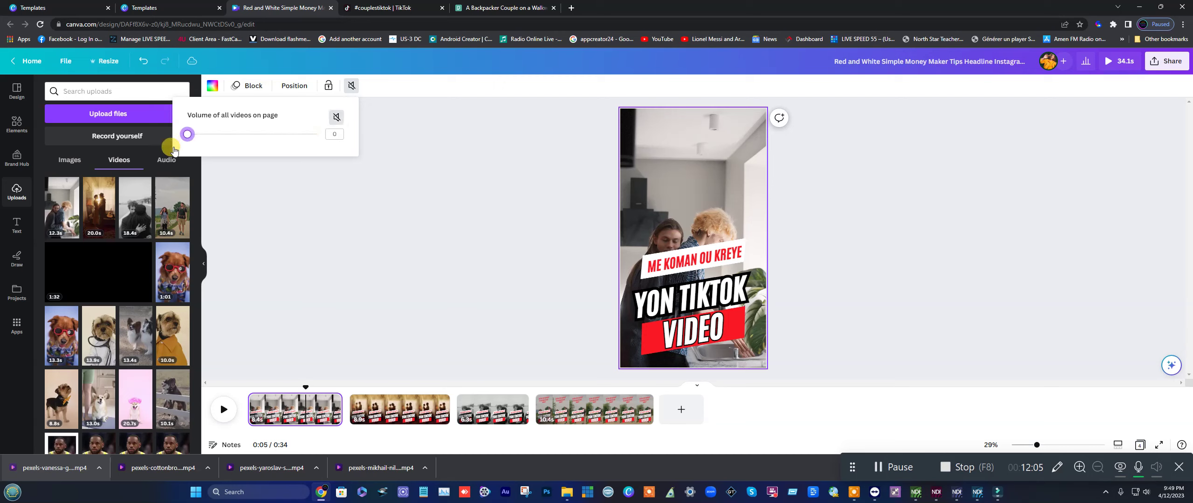
left_click(465, 253)
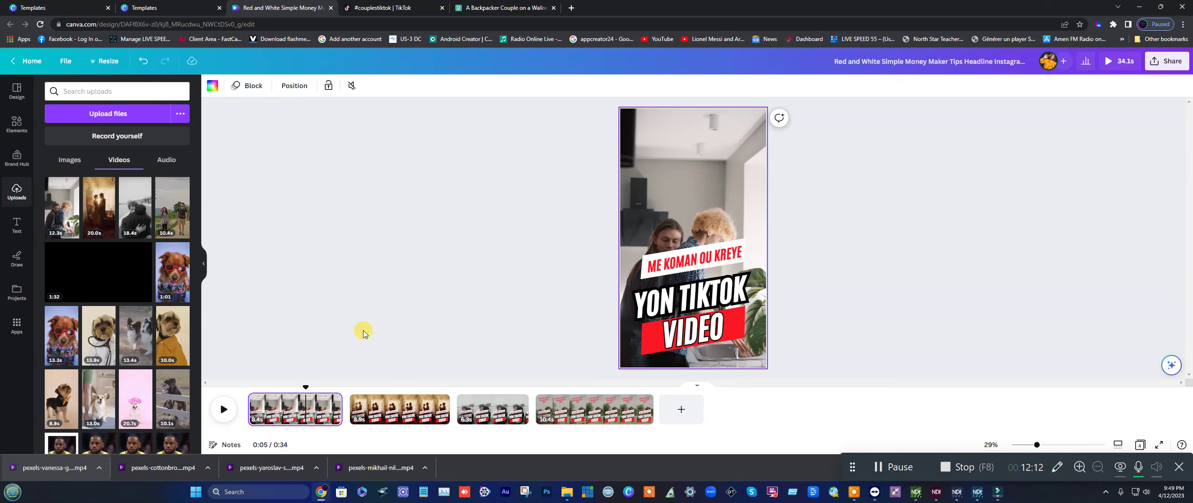
left_click(1109, 62)
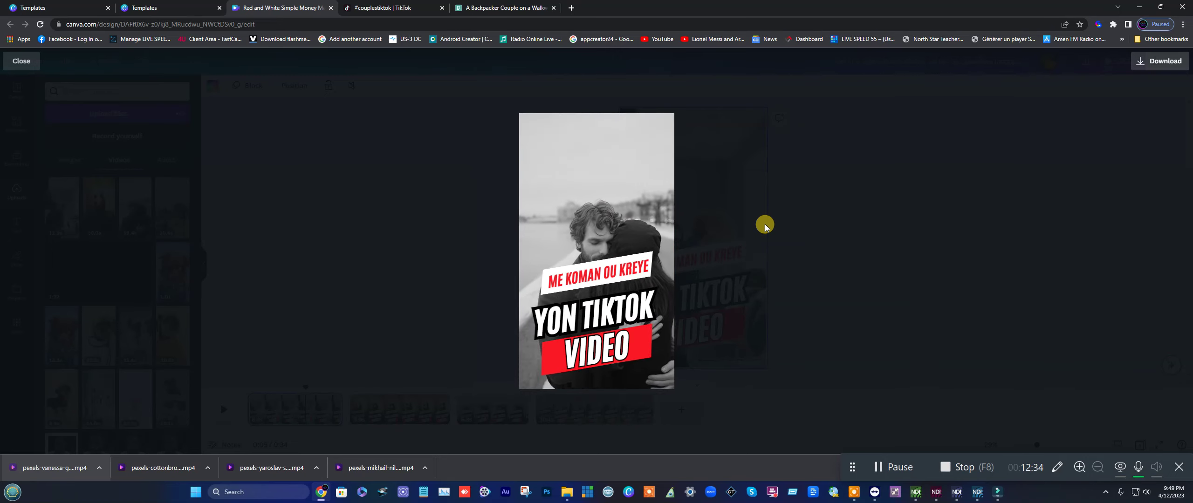
left_click(755, 195)
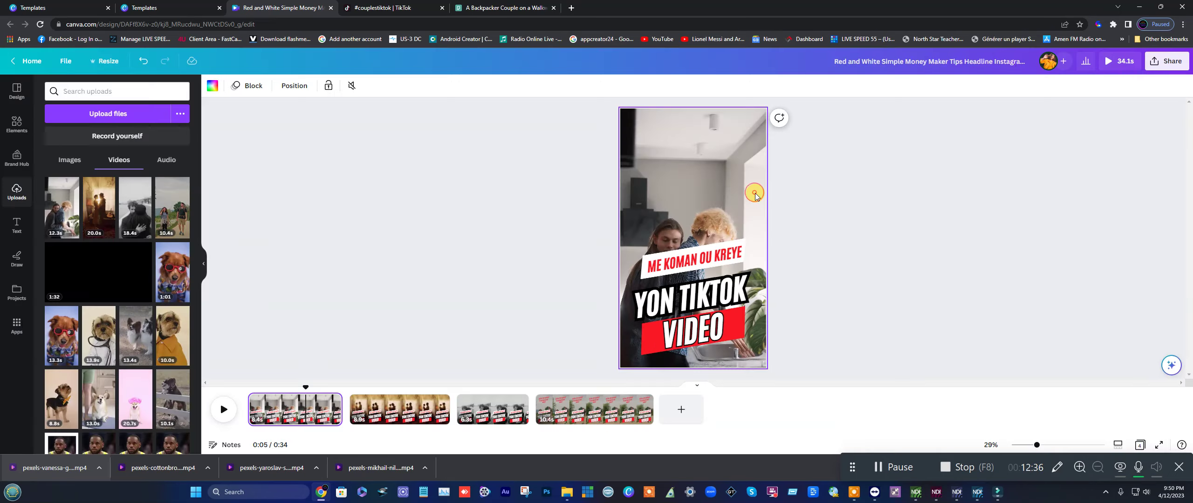
Step: Trim the four pages to about 3.4 s, 2.9 s, 1.5 s and 2.3 s respectively, from first to fourth
left_click(358, 412)
left_click(336, 415)
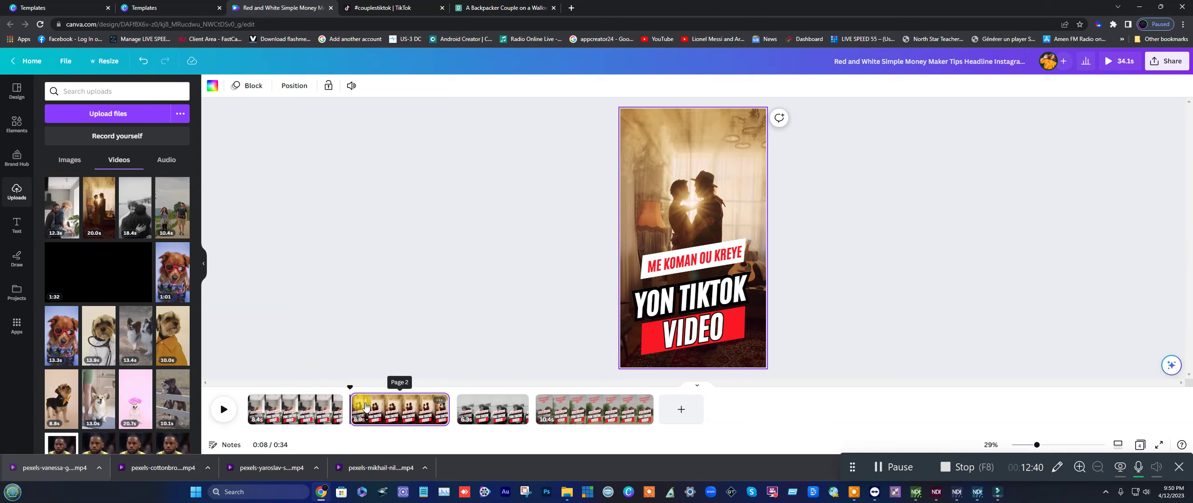
left_click_drag(342, 408, 284, 415)
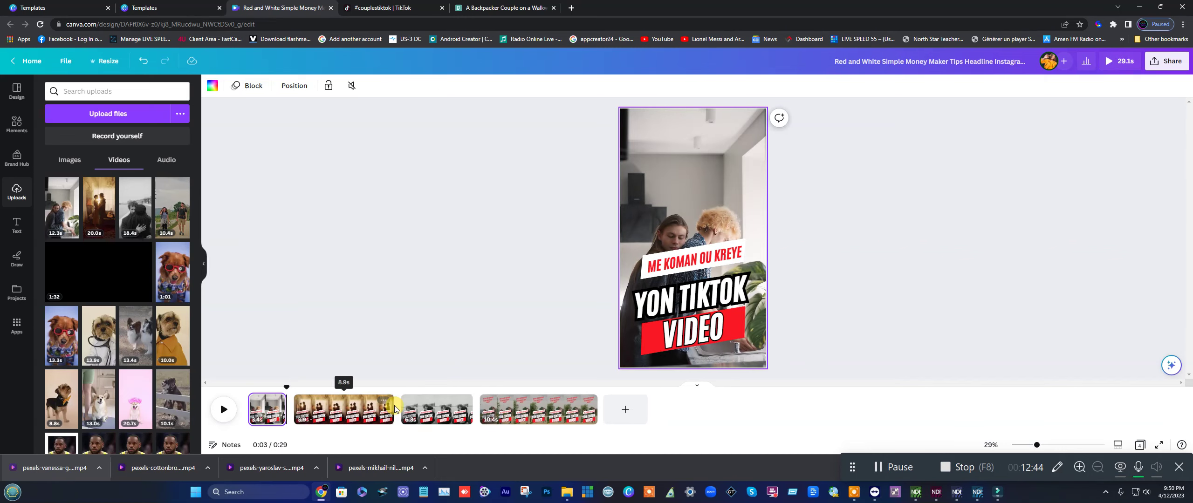
left_click_drag(389, 408, 365, 413)
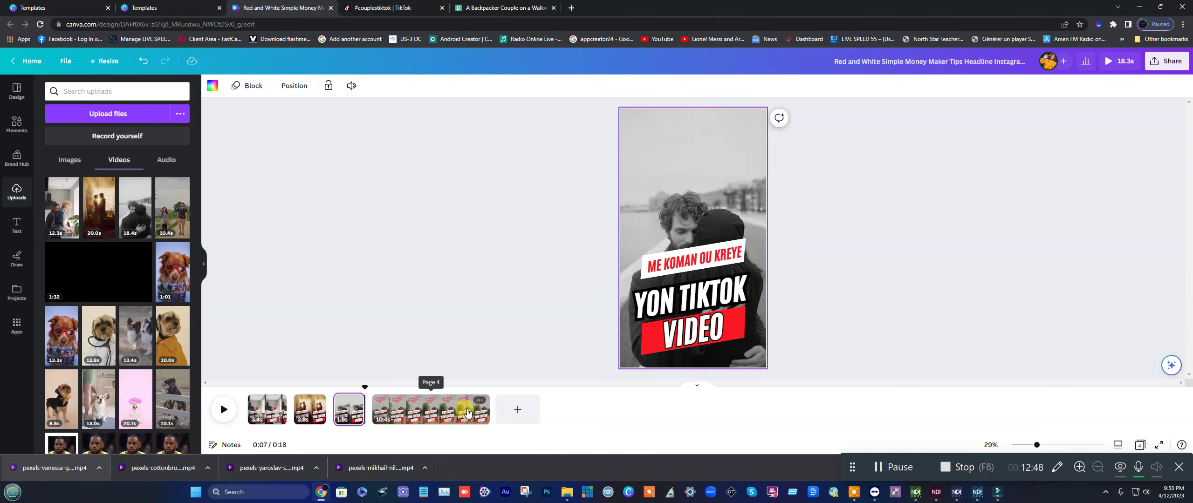
left_click_drag(468, 412, 363, 420)
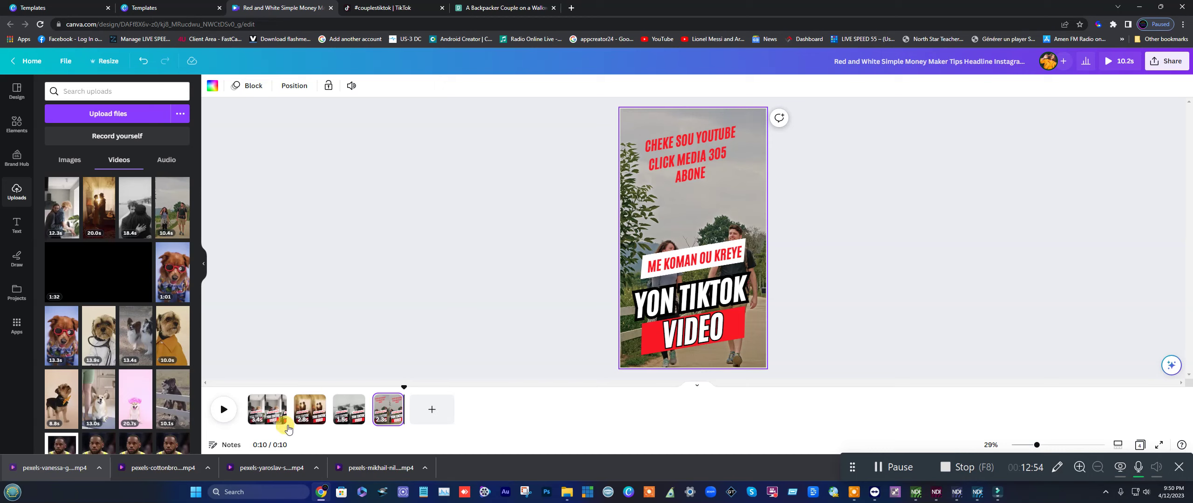
Step: Preview the shortened video from the first page through the closing page, and close the preview
left_click(278, 409)
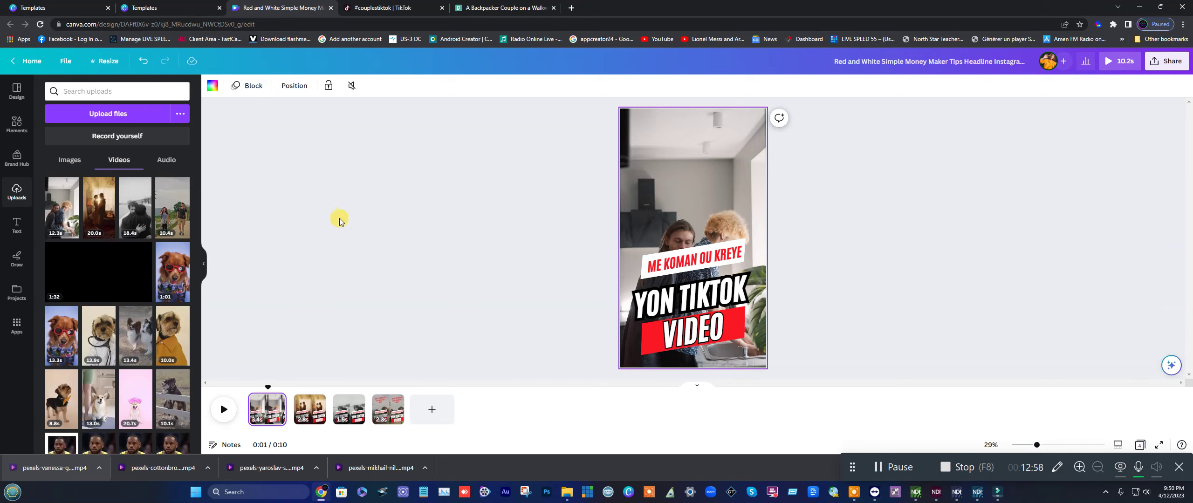
left_click(1111, 63)
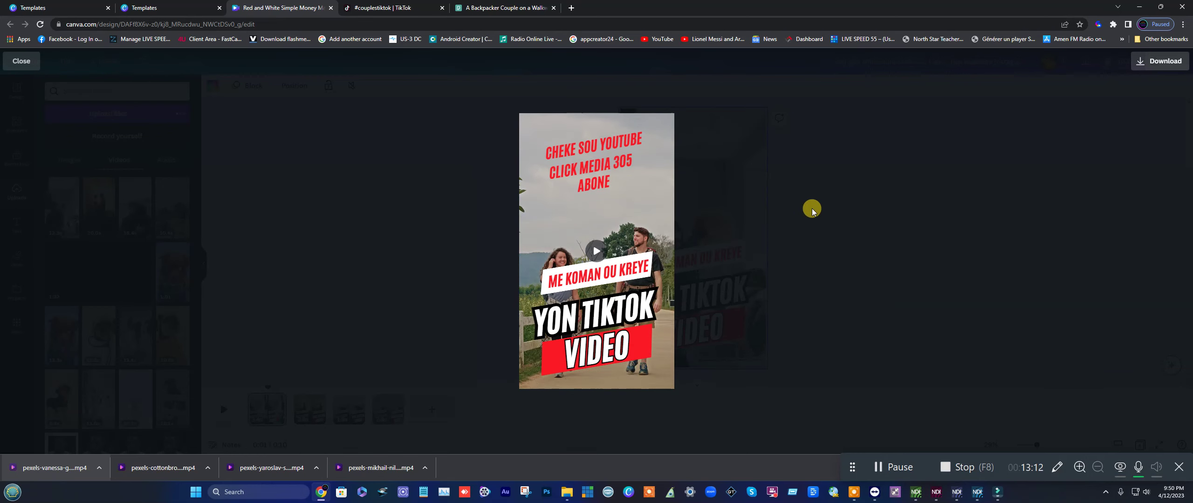
left_click(834, 195)
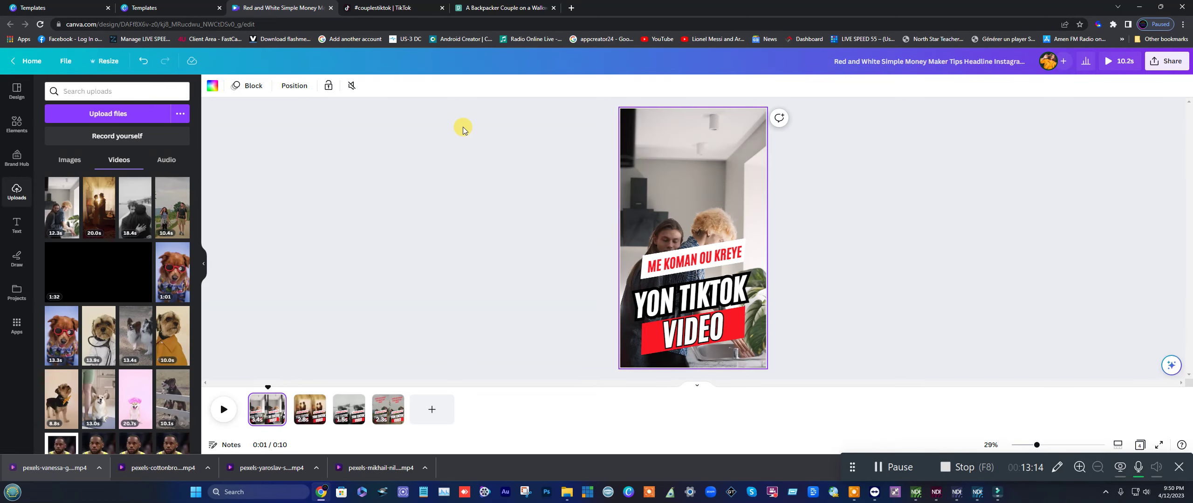